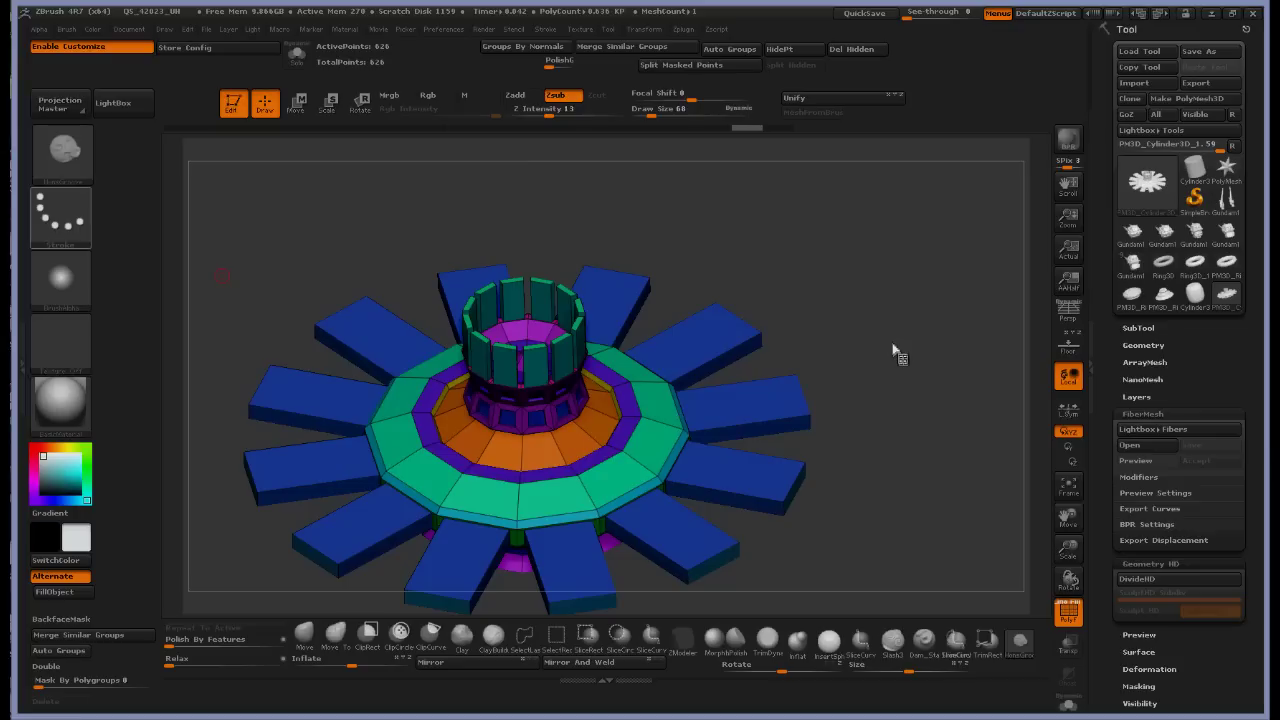
Step: Tilt the bladed hub model down to a lower side view
{"action": "left_click_drag", "start_coordinate": [891, 351], "coordinate": [937, 428]}
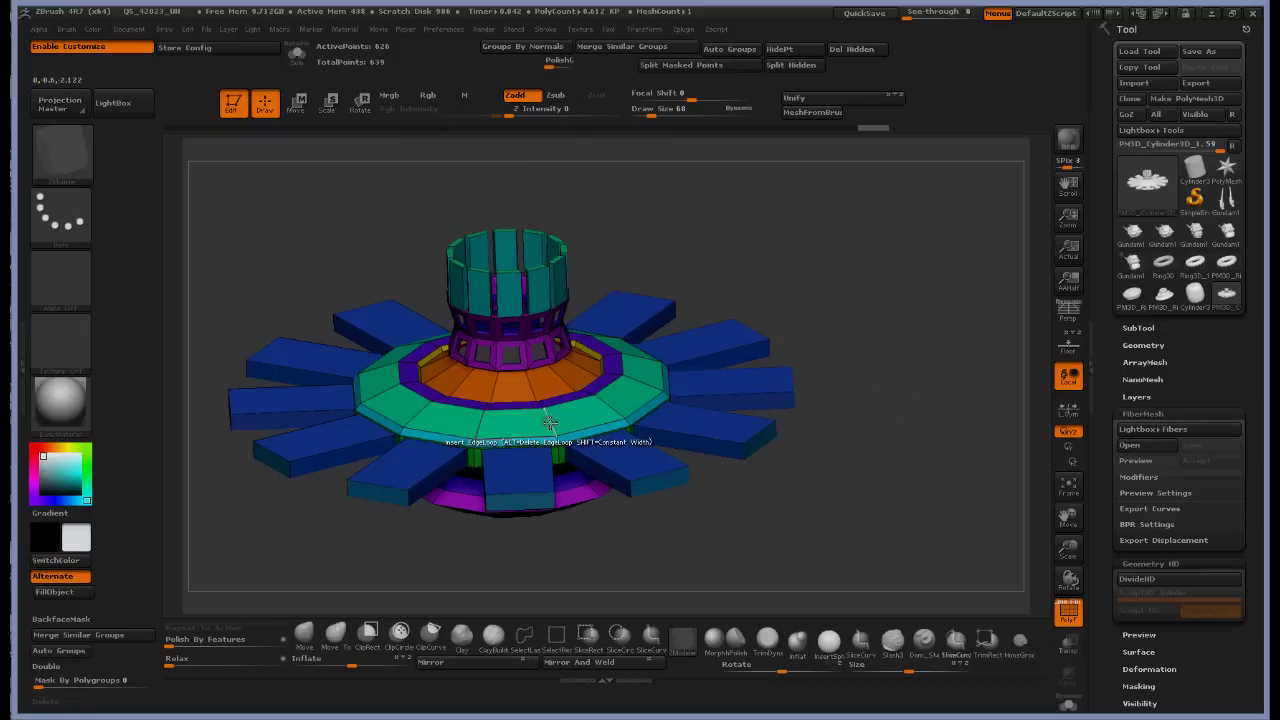
Step: Bridge the hub's orange inner ring to the surrounding purple band with Bridge > Edges
{"action": "key", "text": "space"}
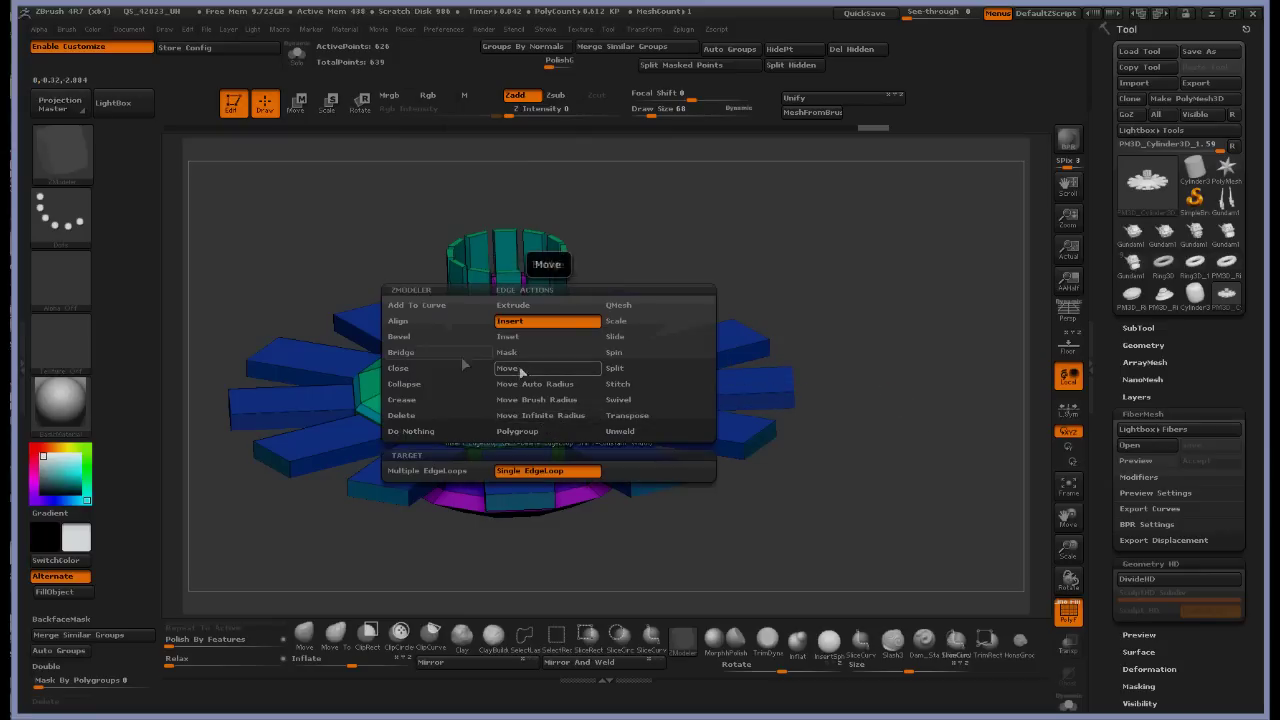
{"action": "left_click", "coordinate": [404, 357]}
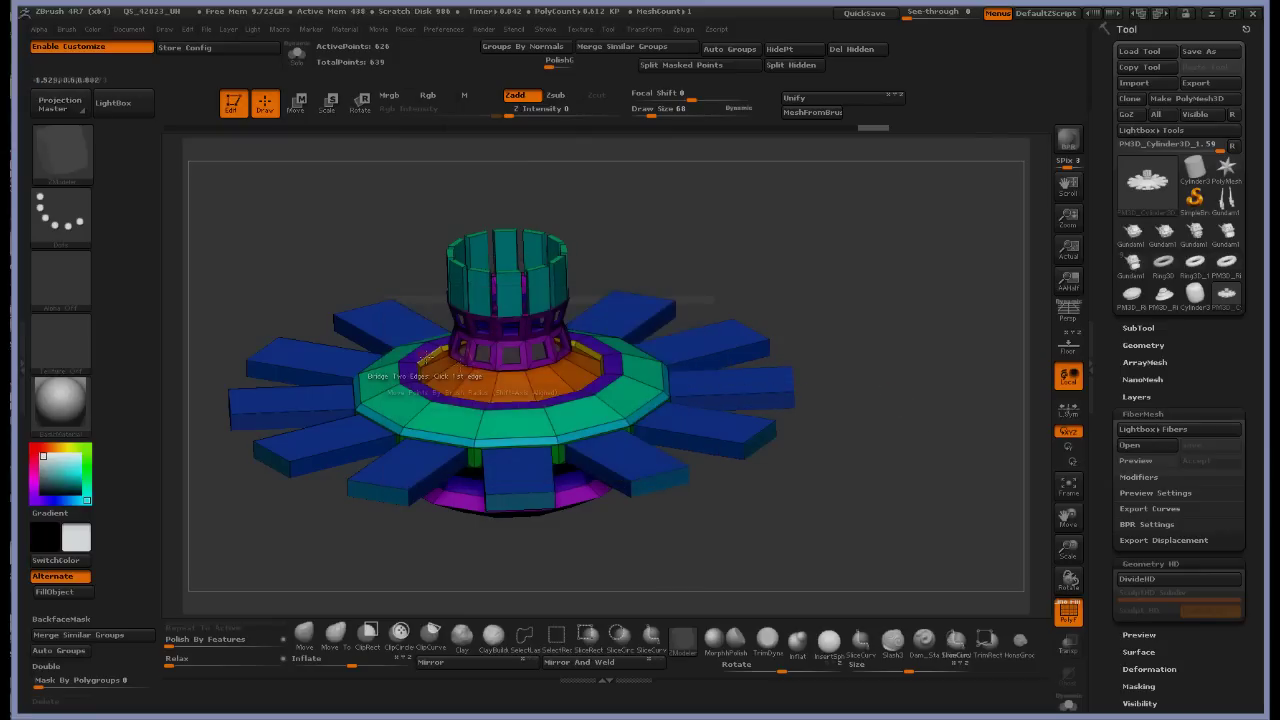
{"action": "left_click", "coordinate": [514, 356]}
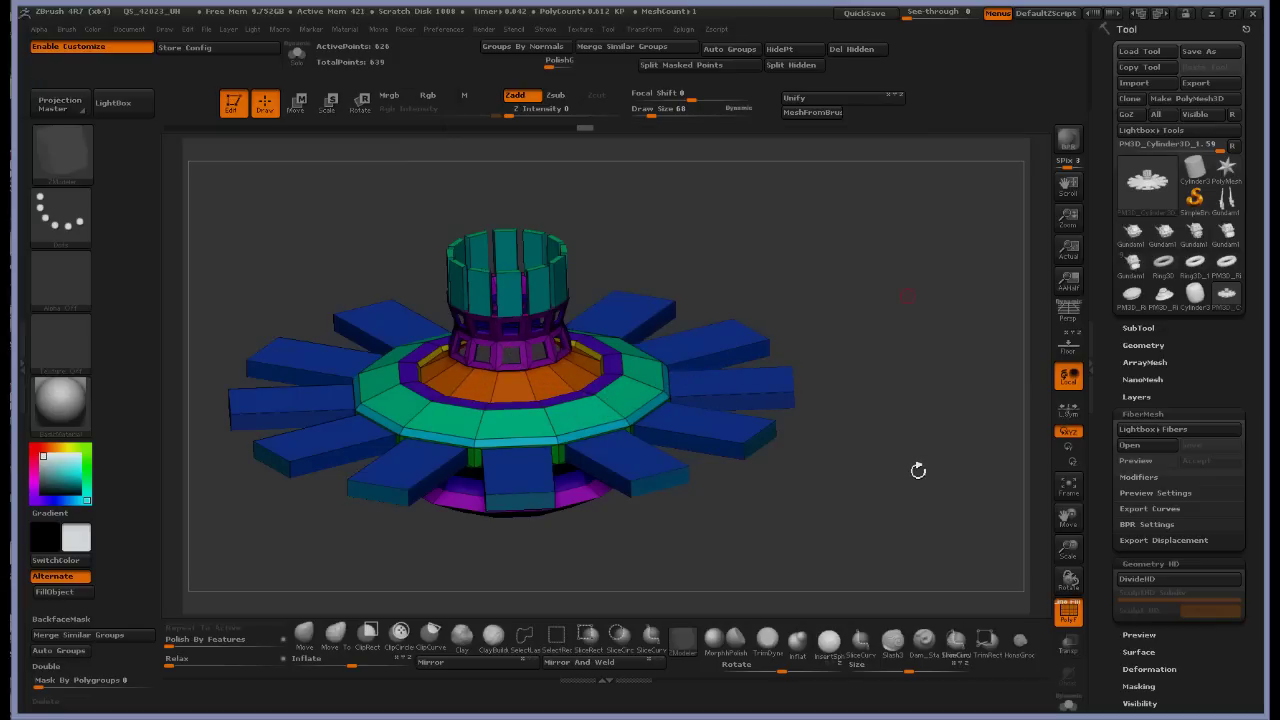
{"action": "left_click_drag", "start_coordinate": [918, 470], "coordinate": [957, 180]}
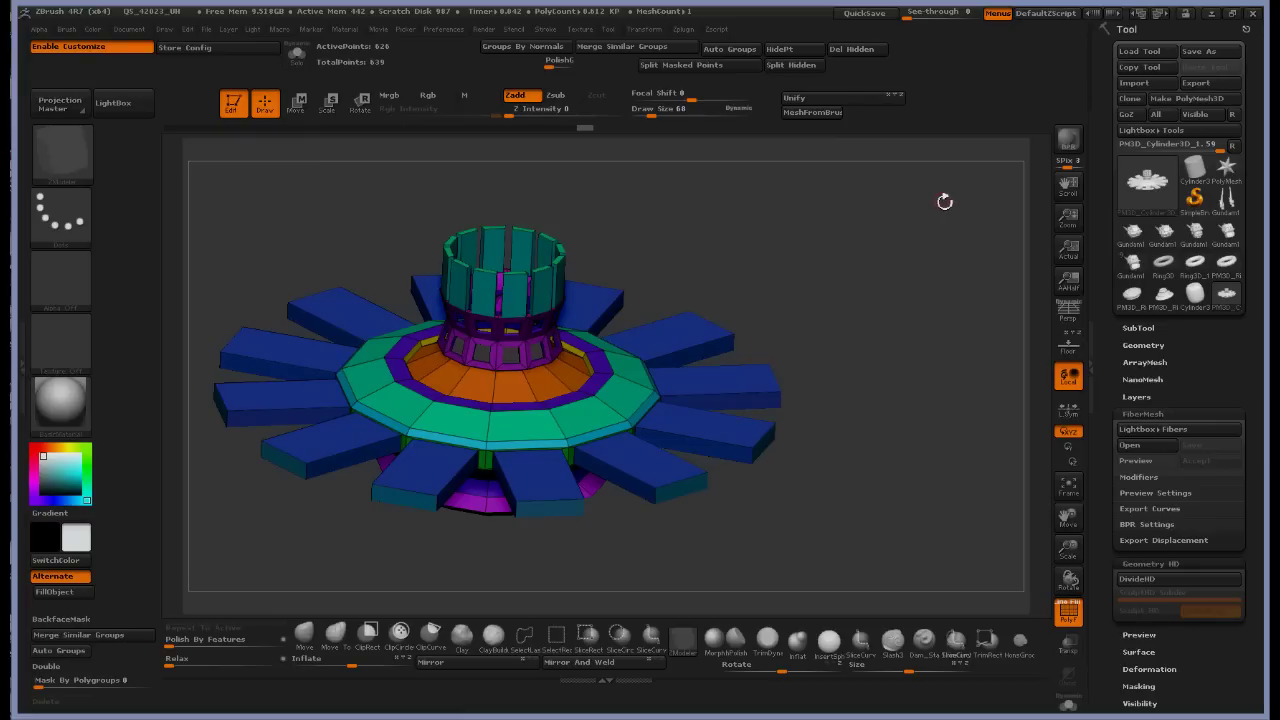
Step: Delete the hidden geometry and turn off the smooth subdivision preview, checking the hub from above and below
{"action": "left_click", "coordinate": [858, 50]}
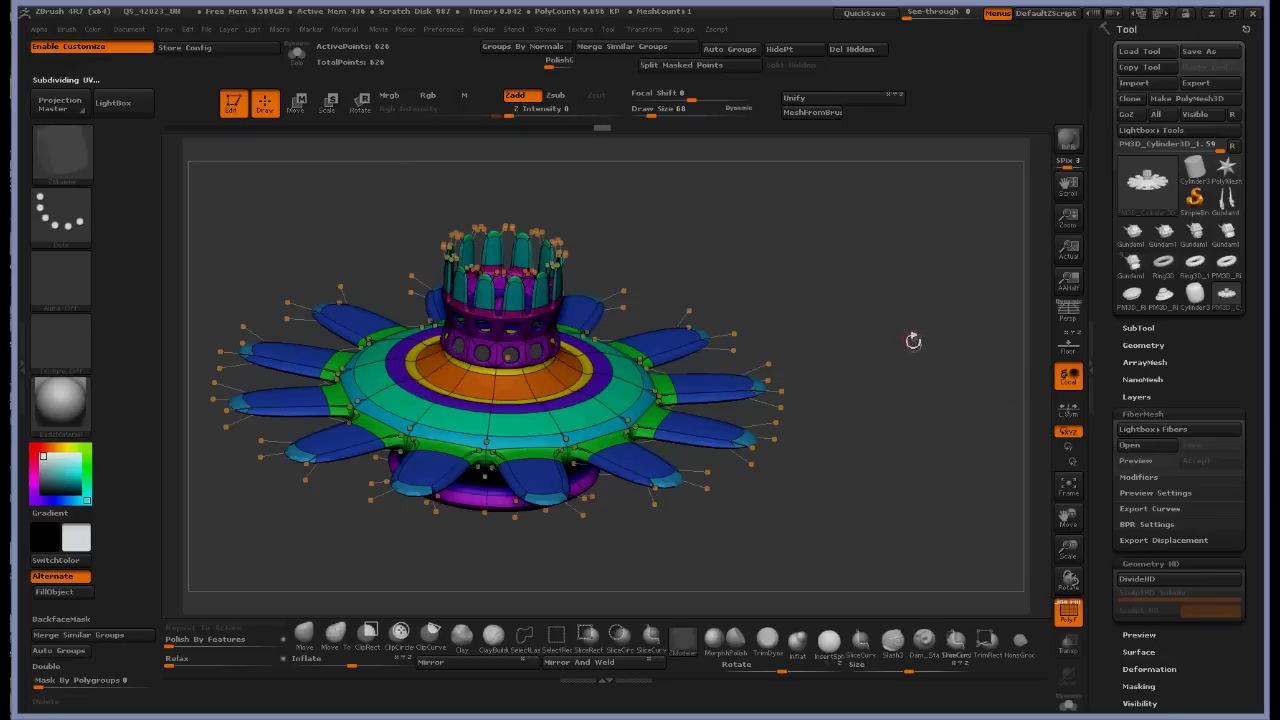
{"action": "left_click_drag", "start_coordinate": [905, 319], "coordinate": [898, 312]}
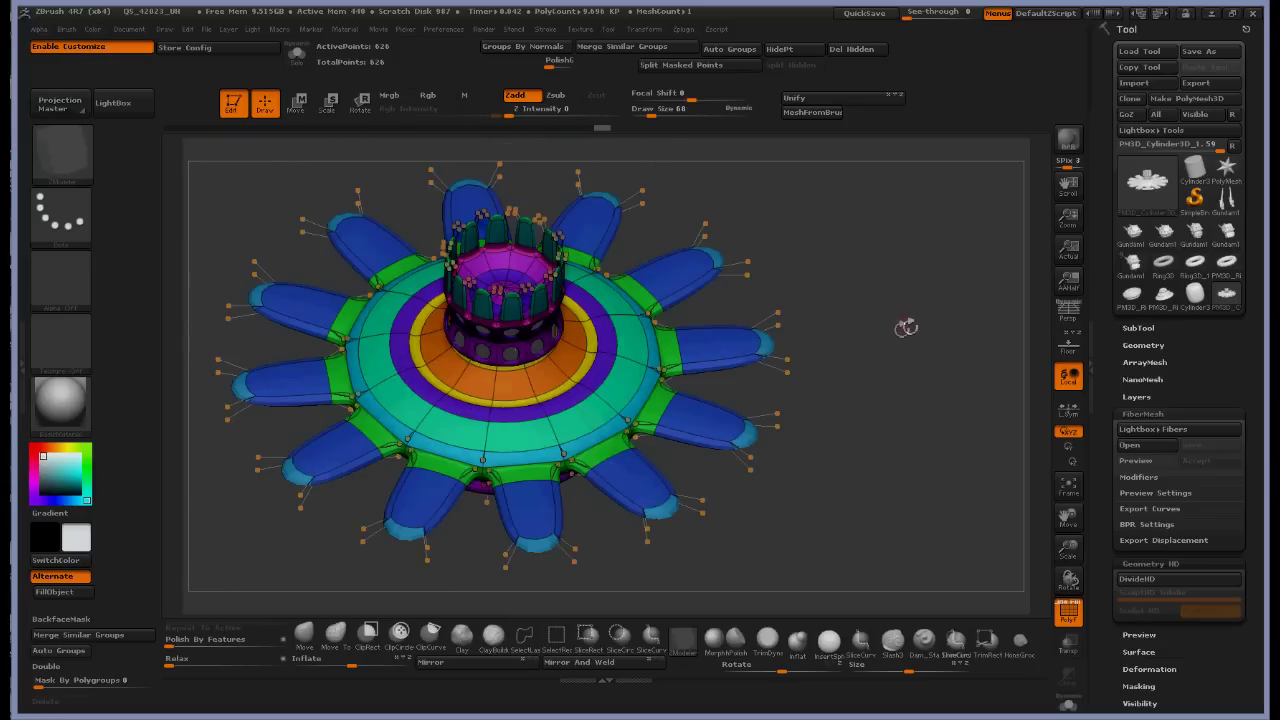
{"action": "key", "text": "shift+d"}
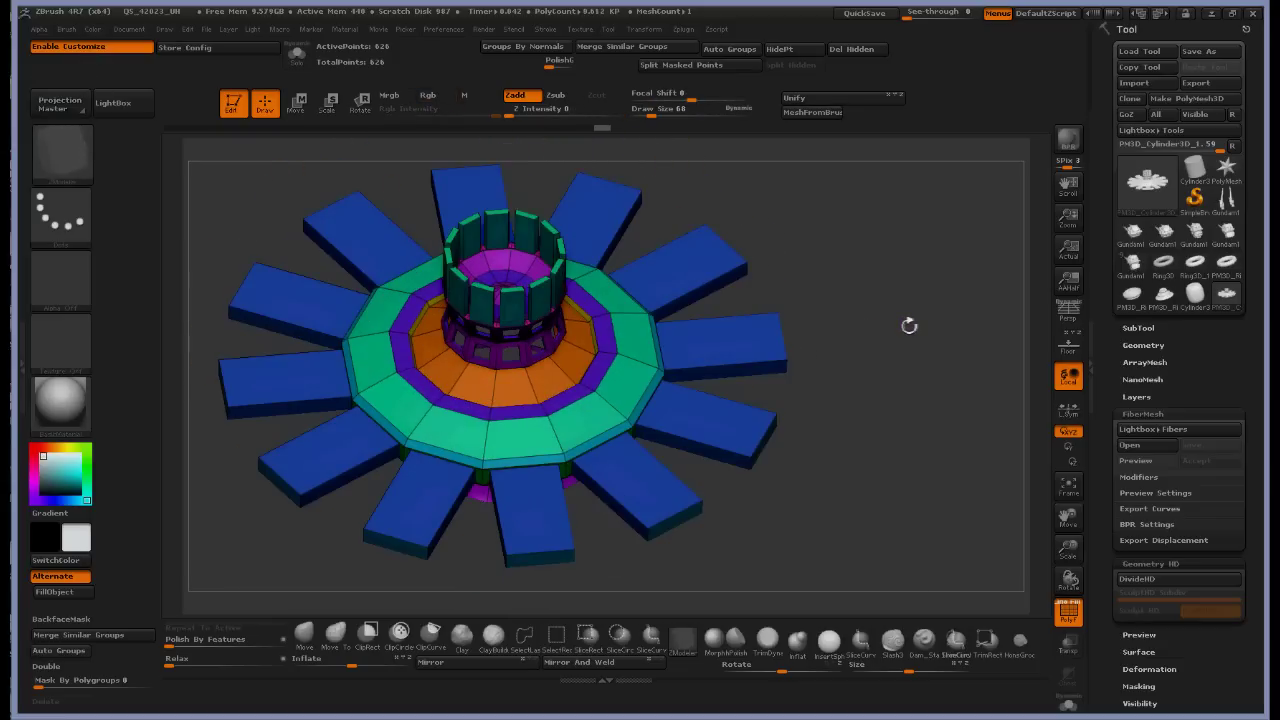
{"action": "left_click_drag", "start_coordinate": [900, 359], "coordinate": [903, 294]}
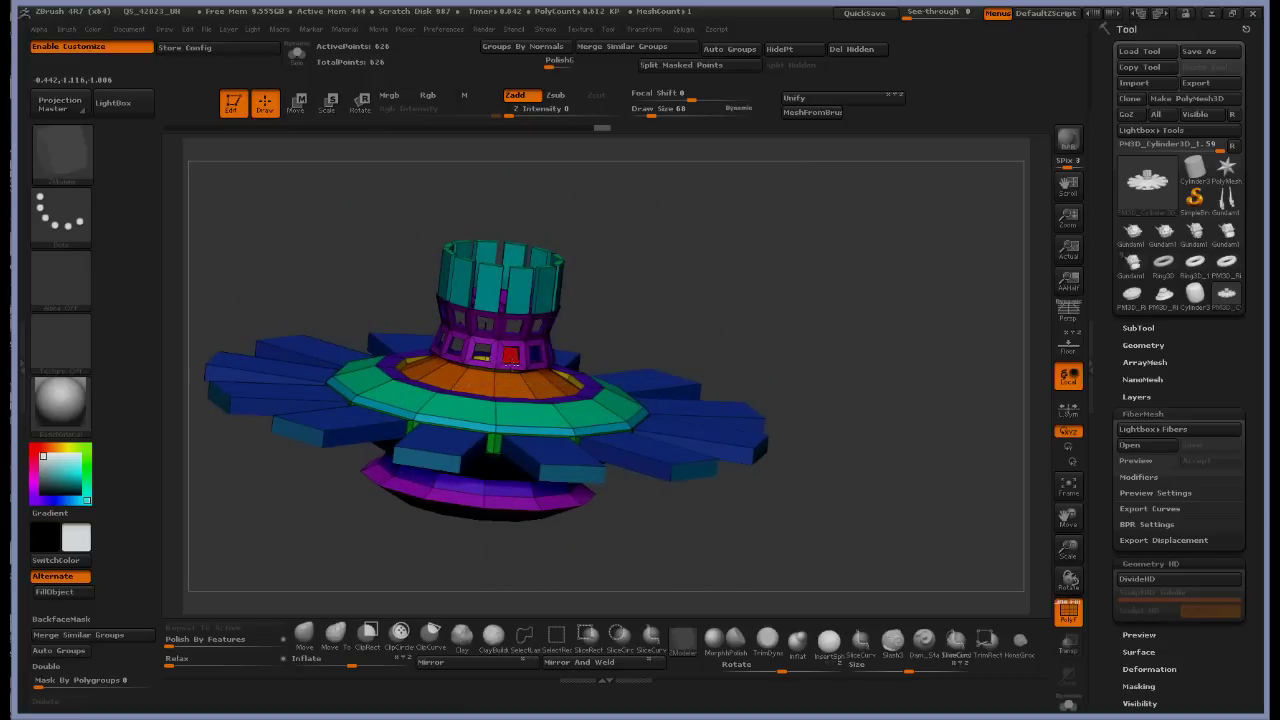
{"action": "mouse_move", "coordinate": [806, 254]}
{"action": "left_mouse_down"}
{"action": "mouse_move", "coordinate": [777, 296]}
{"action": "mouse_move", "coordinate": [938, 348]}
{"action": "mouse_move", "coordinate": [929, 320]}
{"action": "left_mouse_up"}
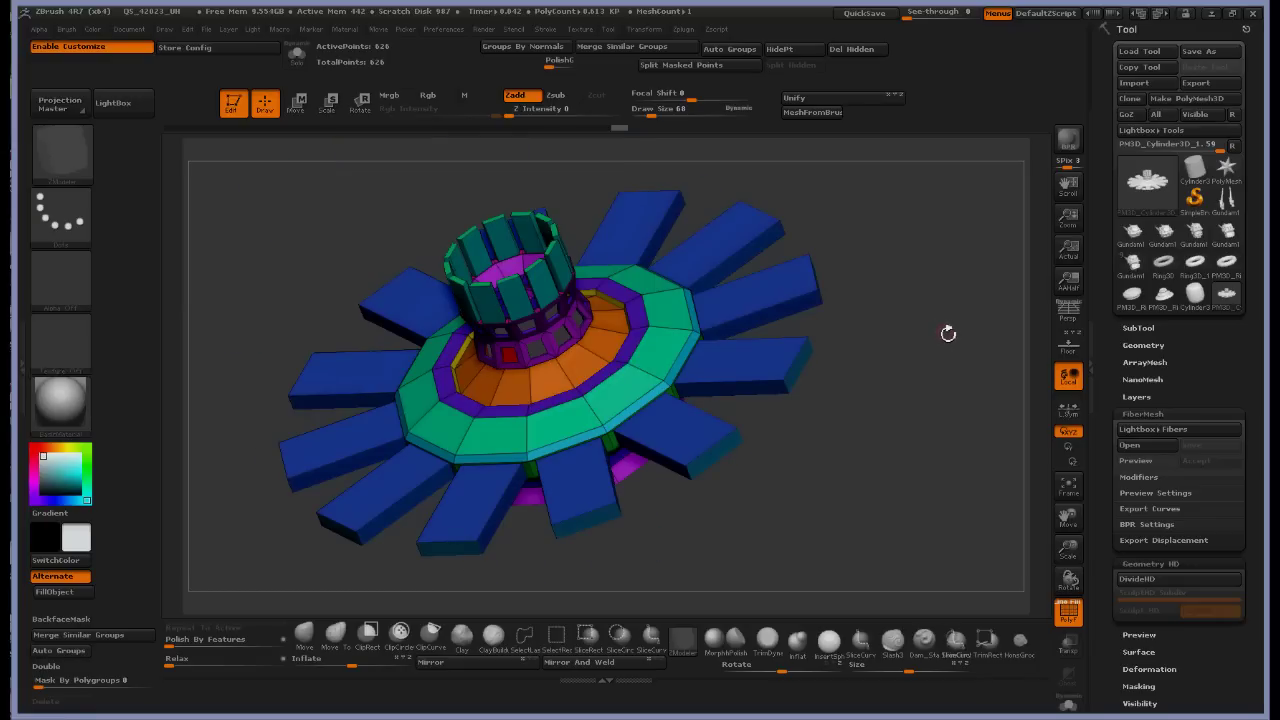
Step: Insert two edge loops across the lower-right blade with the Insert edge action
{"action": "left_click_drag", "start_coordinate": [948, 333], "coordinate": [757, 338]}
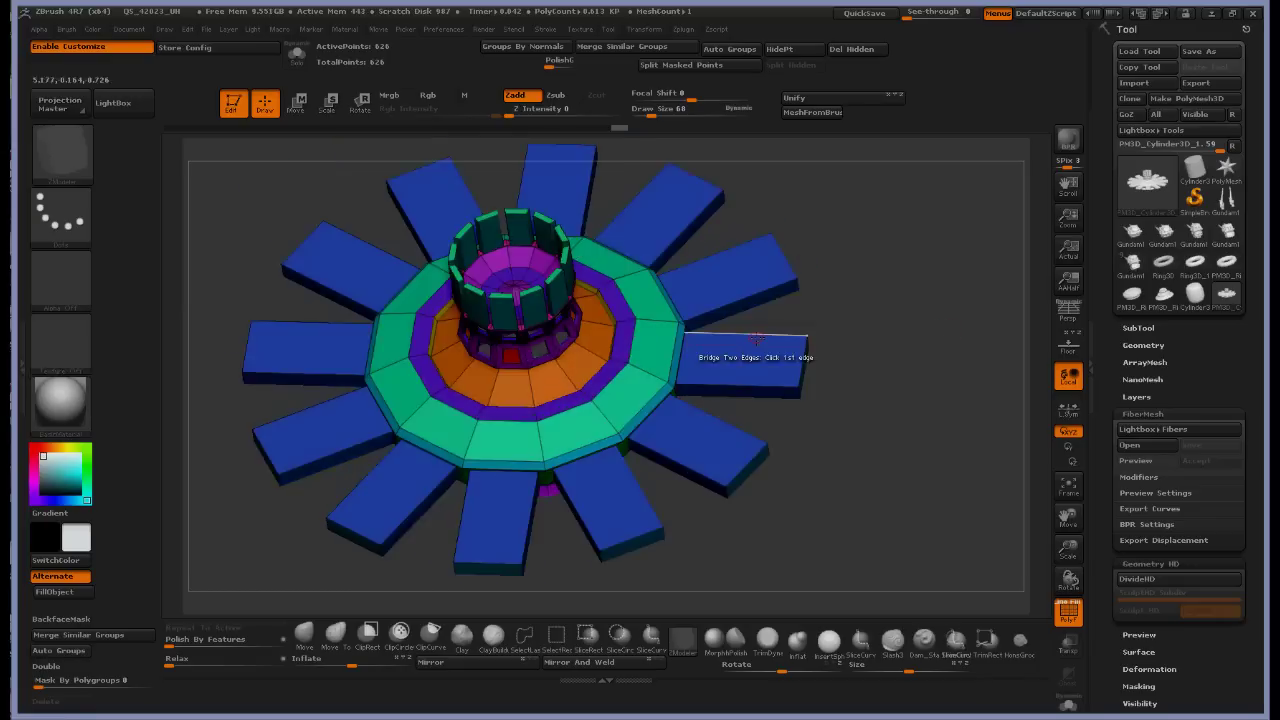
{"action": "key", "text": "space"}
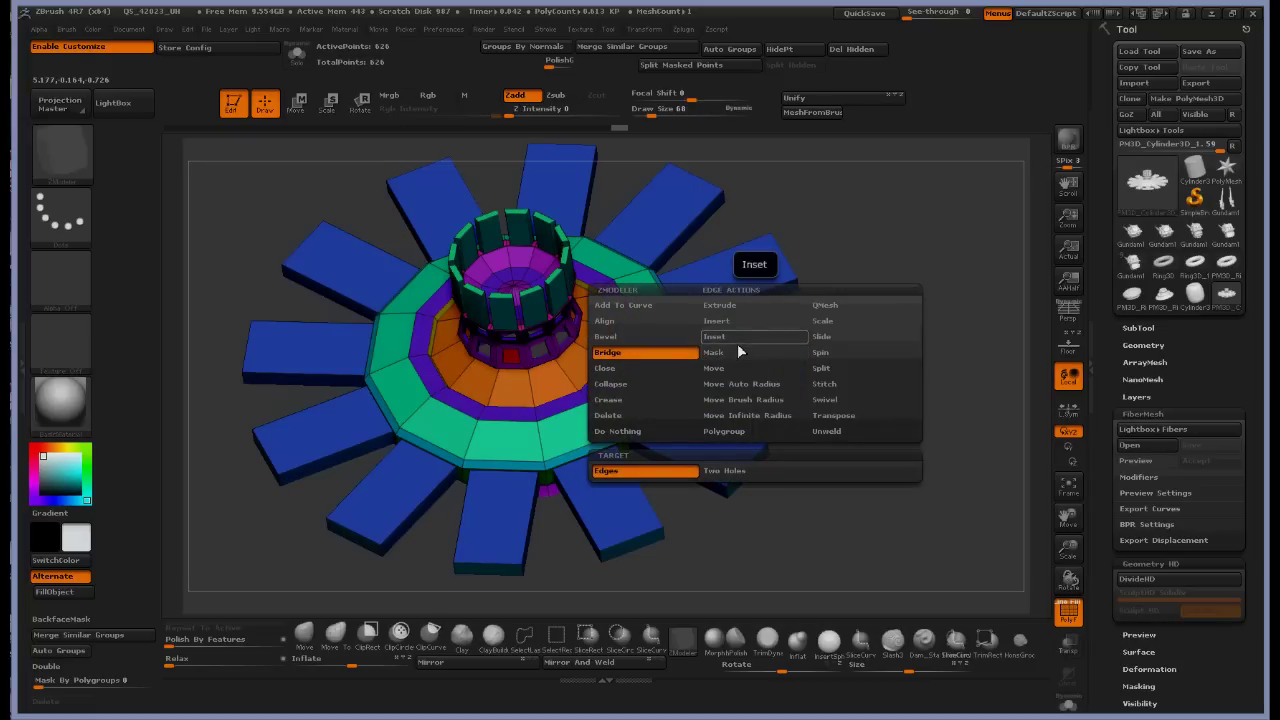
{"action": "left_click", "coordinate": [737, 340]}
{"action": "left_click", "coordinate": [656, 492]}
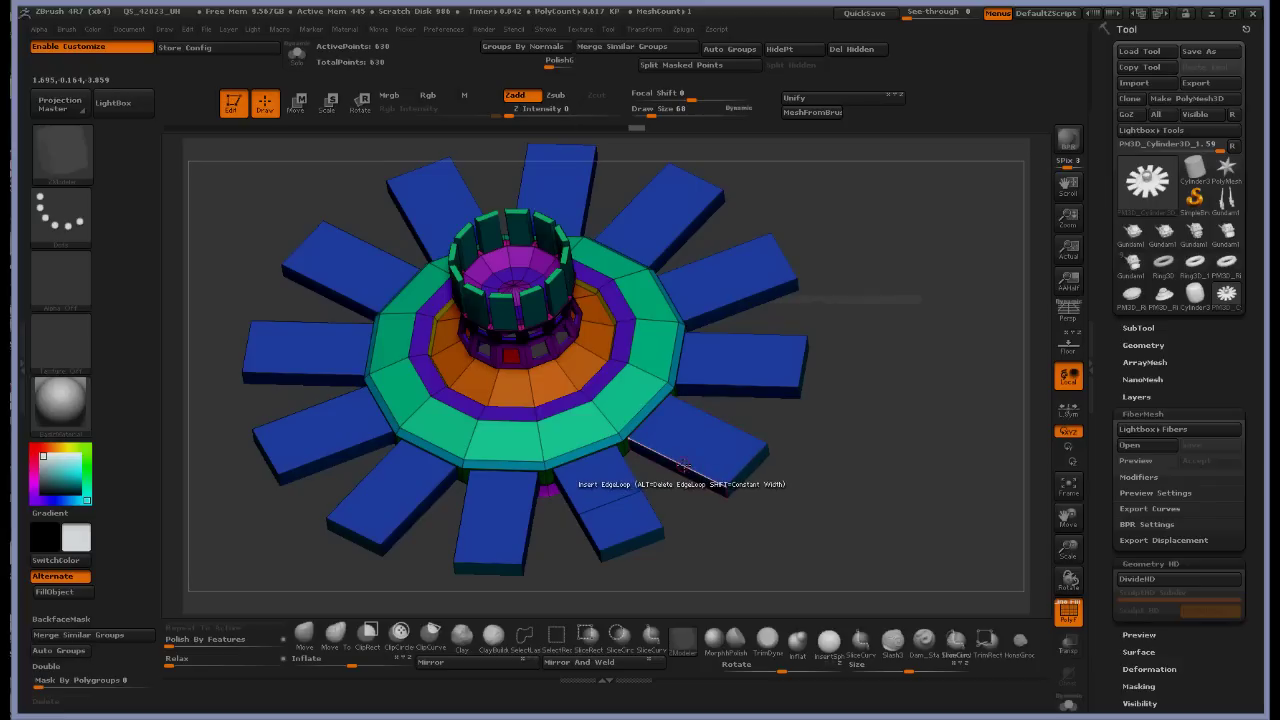
{"action": "left_click", "coordinate": [682, 464]}
Step: Set the Insert action's target to Multiple EdgeLoops
{"action": "key", "text": "space"}
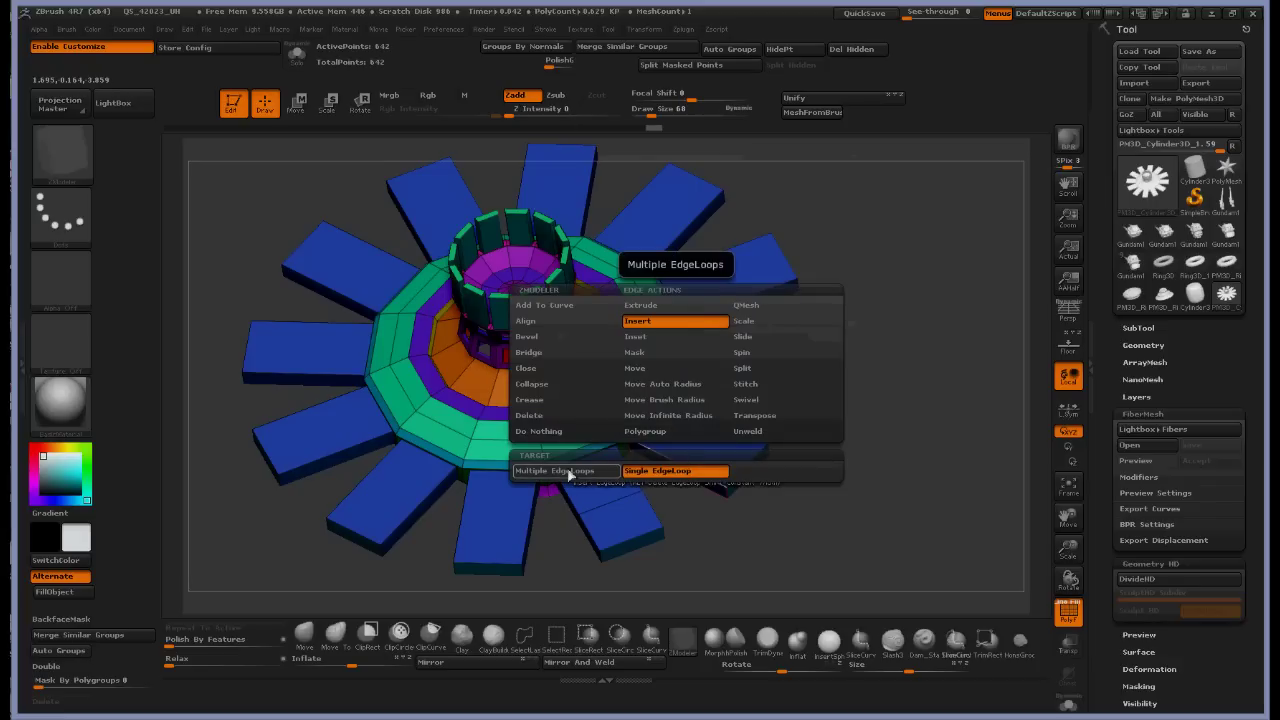
{"action": "left_click", "coordinate": [573, 477]}
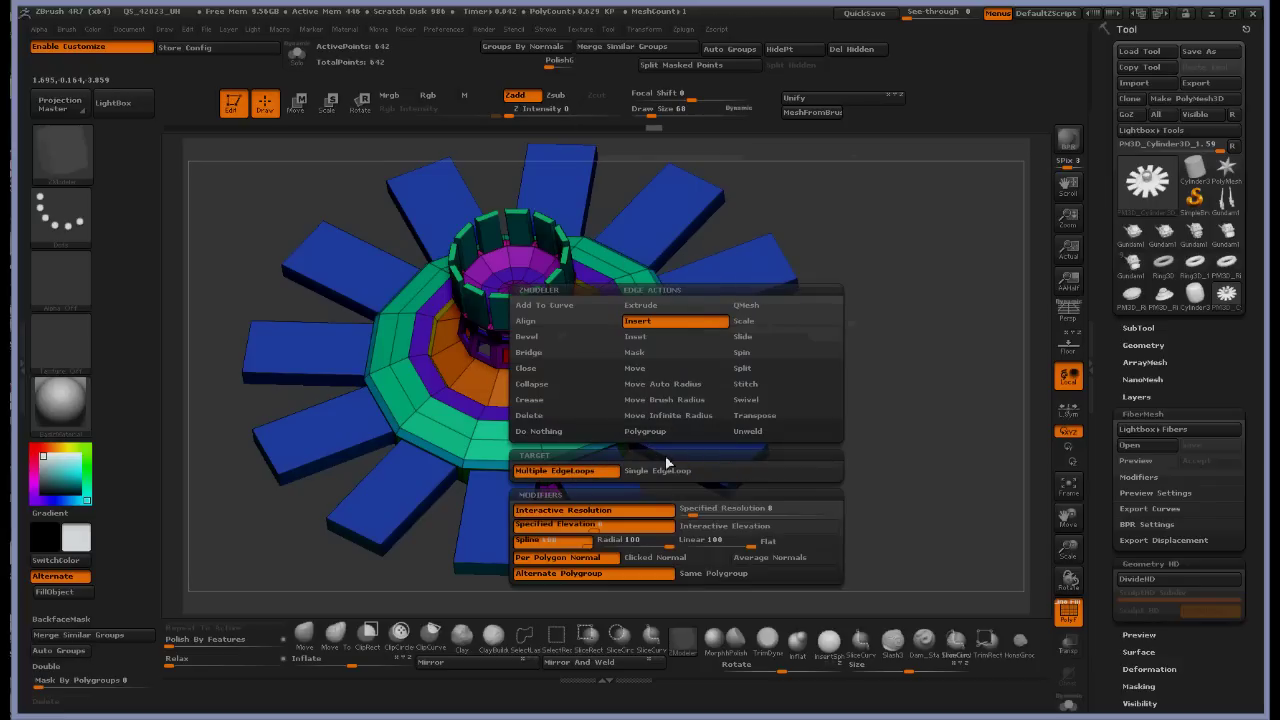
{"action": "key", "text": "space"}
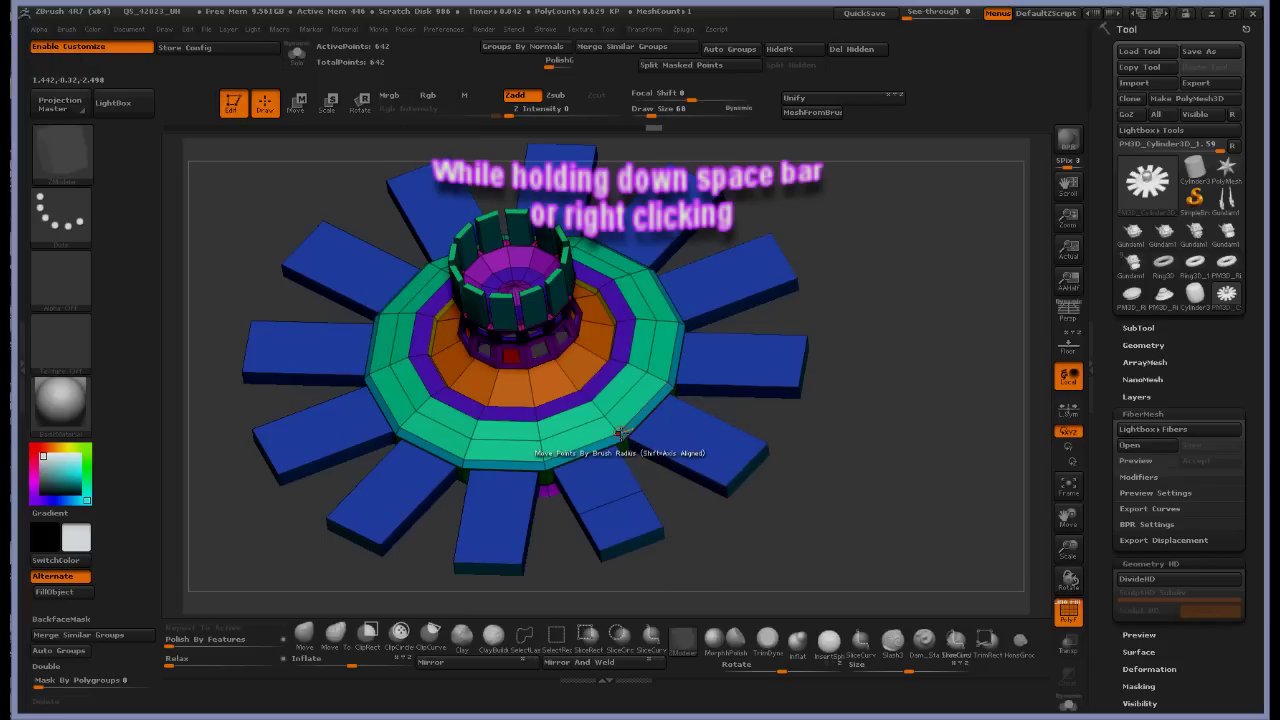
{"action": "key", "text": "space"}
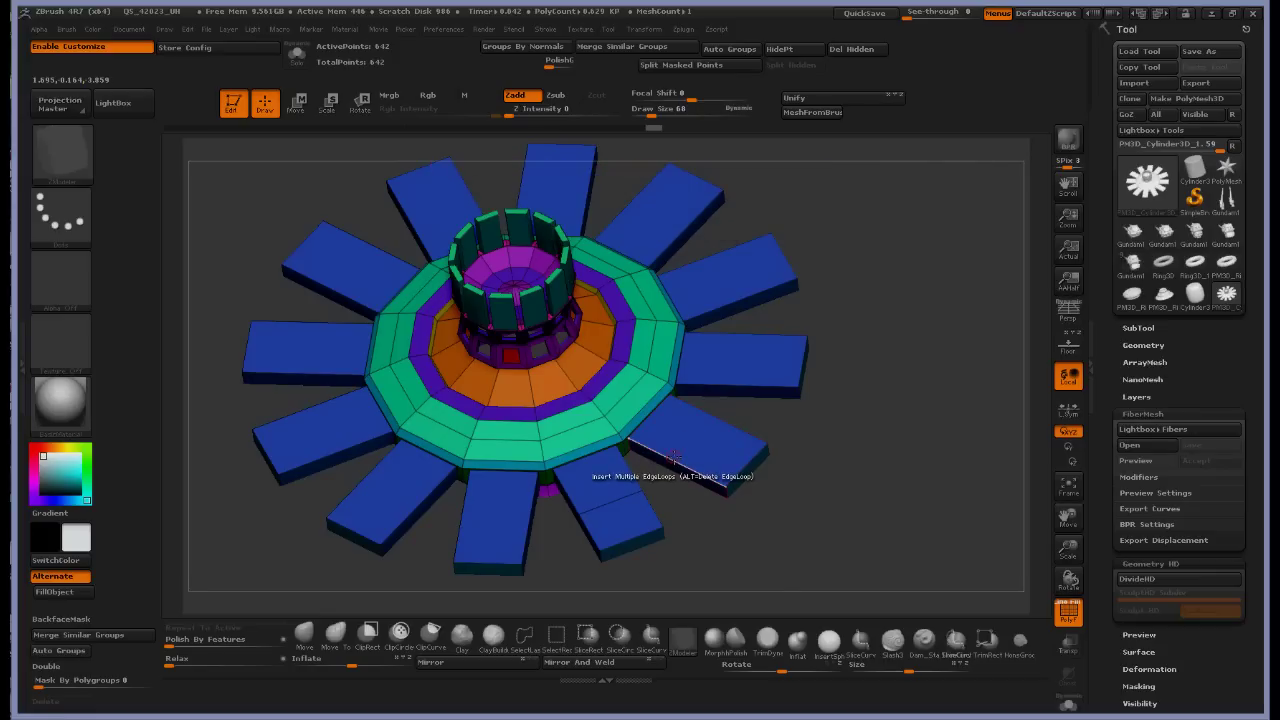
{"action": "key", "text": "space"}
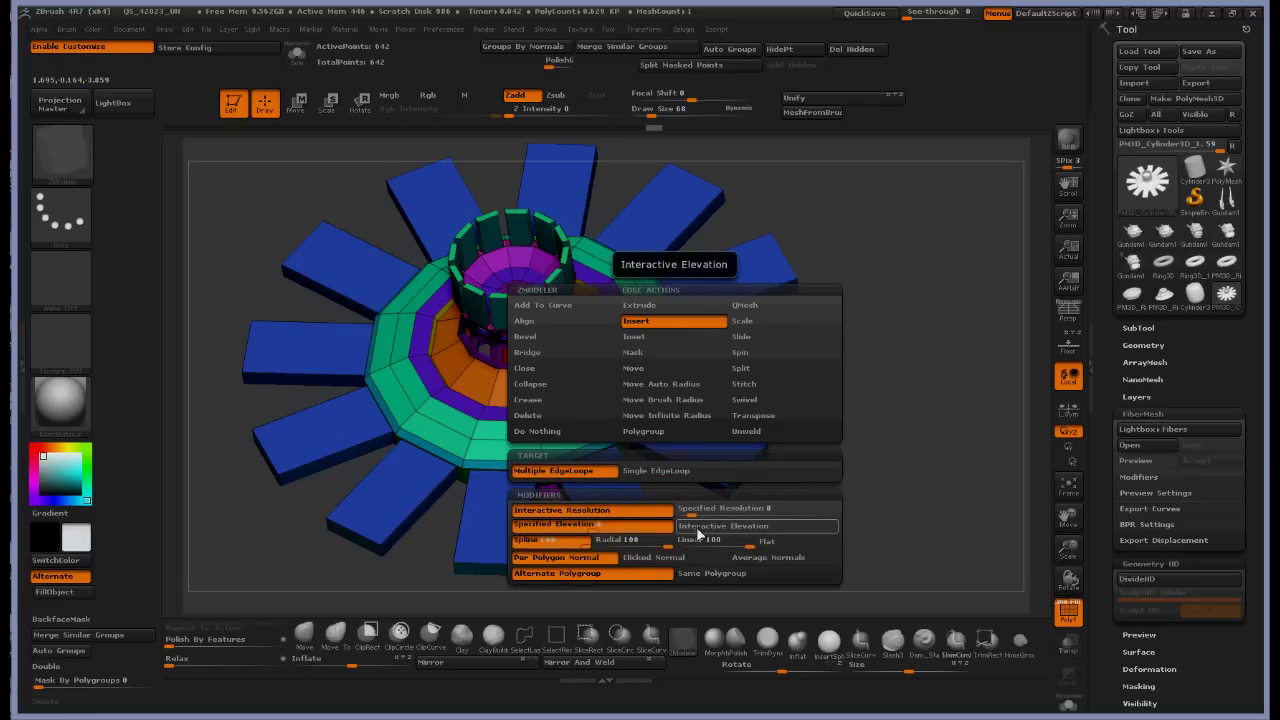
Step: Enable Interactive Elevation, add a loop, and extrude the lower-right blade into a wedge
{"action": "left_click", "coordinate": [706, 531]}
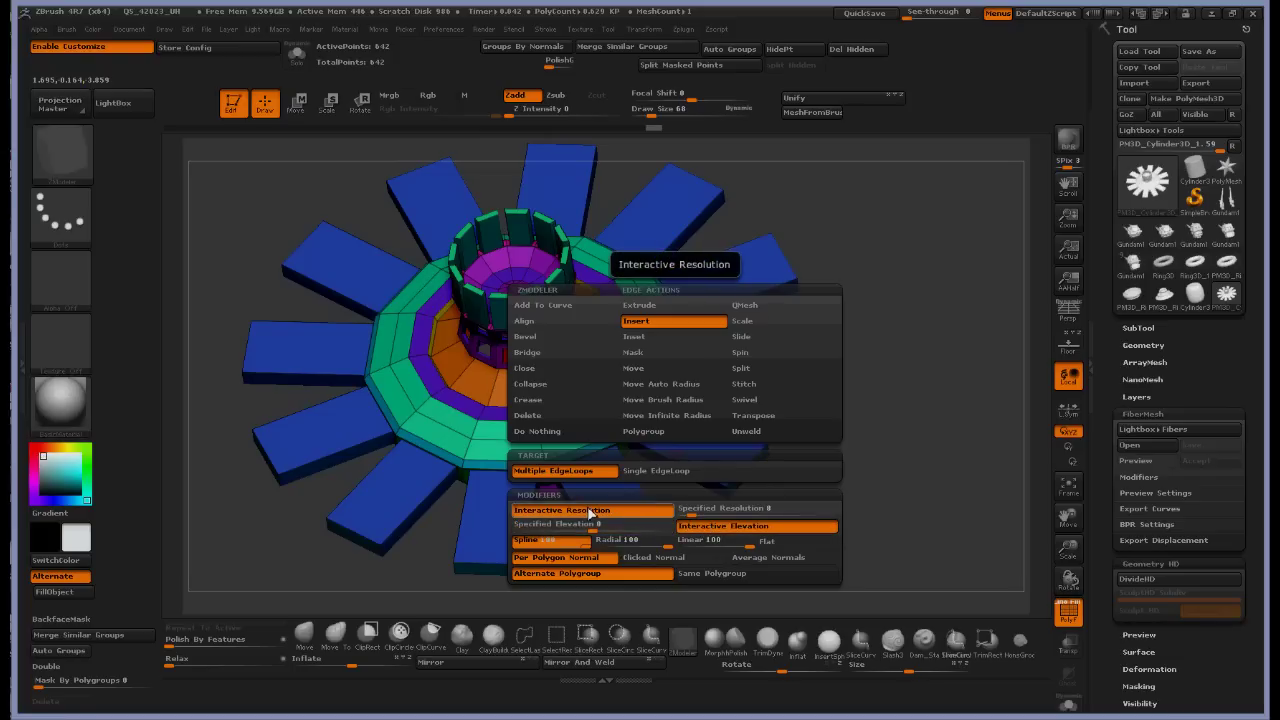
{"action": "left_click", "coordinate": [678, 465]}
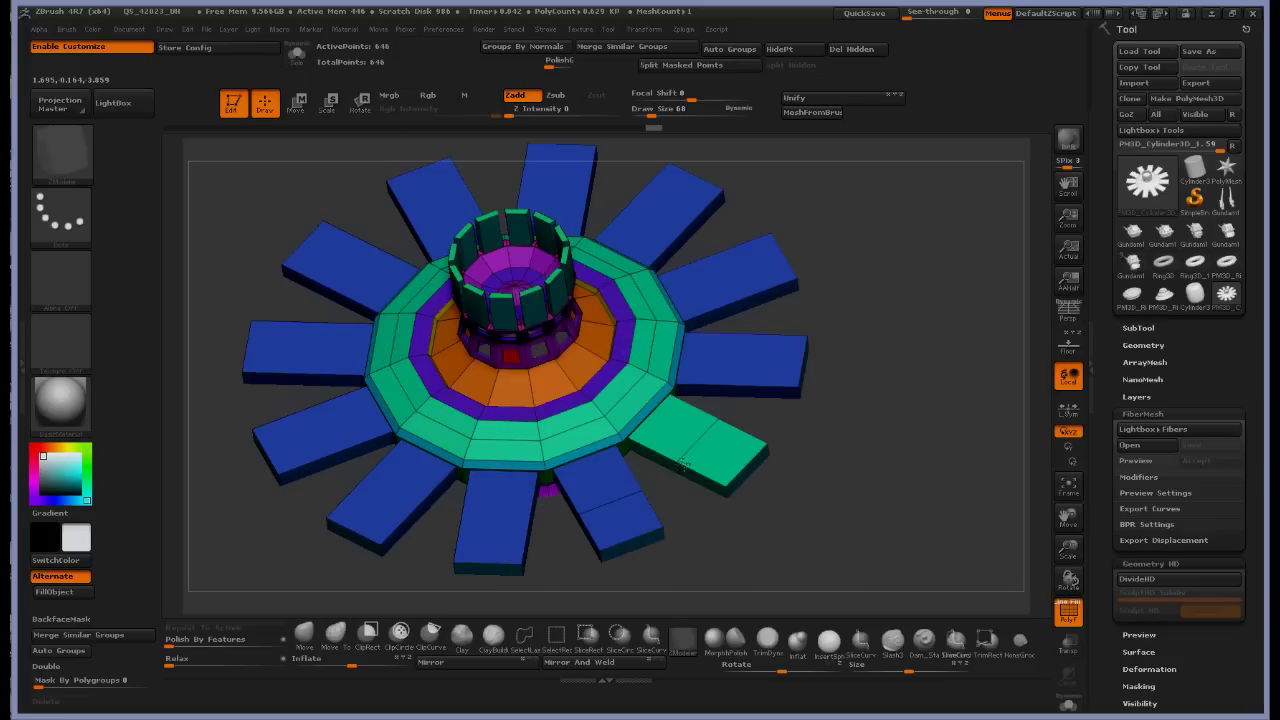
{"action": "mouse_move", "coordinate": [705, 340]}
{"action": "left_mouse_down"}
{"action": "mouse_move", "coordinate": [791, 320]}
{"action": "mouse_move", "coordinate": [698, 315]}
{"action": "left_mouse_up"}
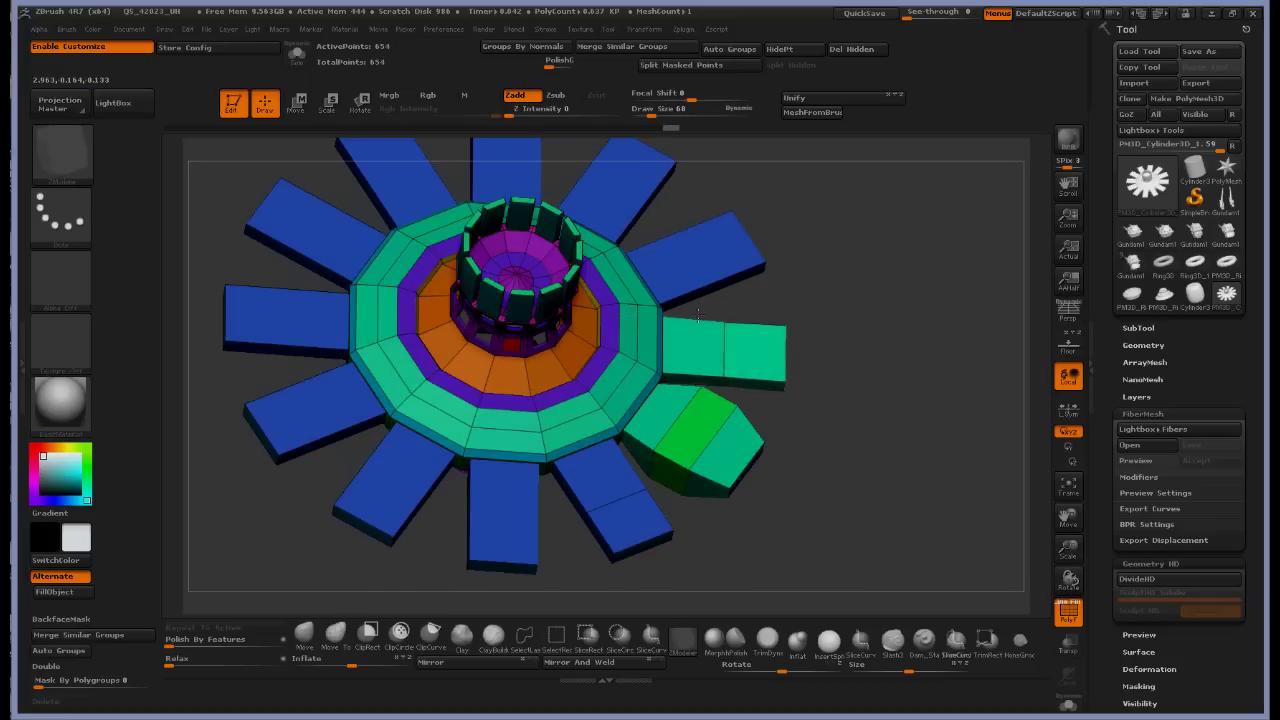
Step: Curve the right and upper-right blades into finely looped fan shapes with multiple edge loops
{"action": "left_click_drag", "start_coordinate": [736, 316], "coordinate": [832, 266]}
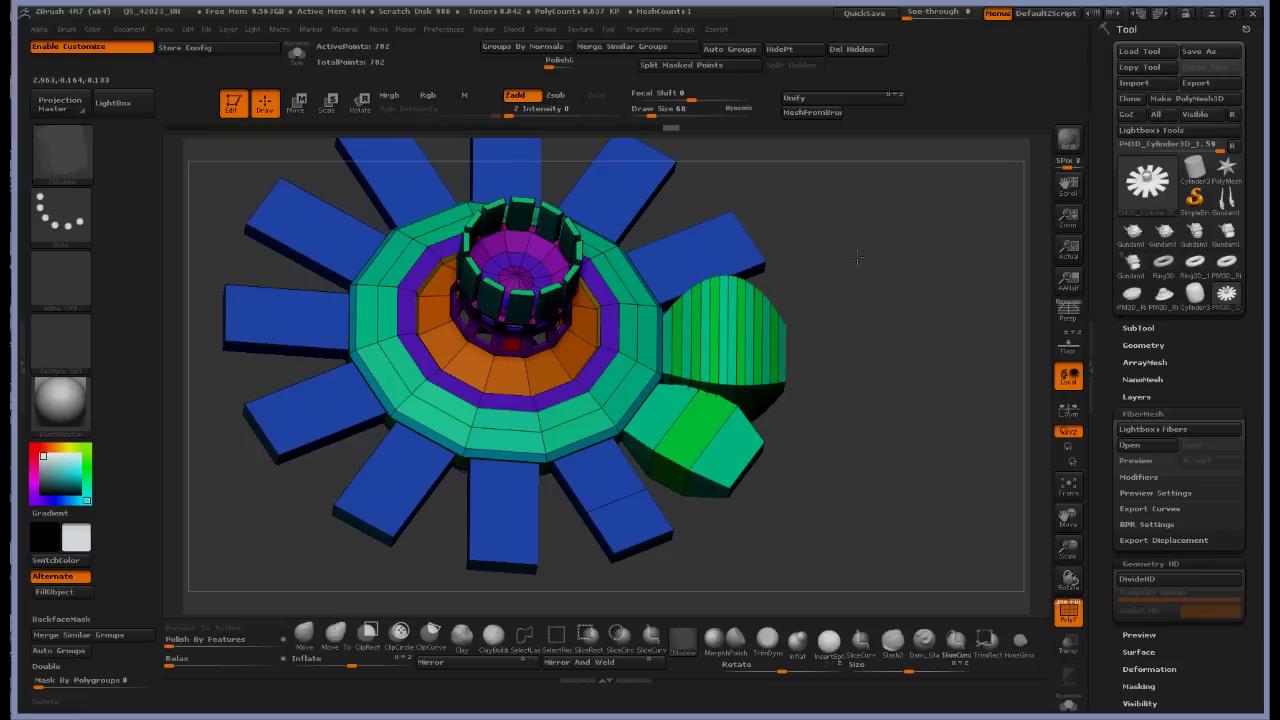
{"action": "mouse_move", "coordinate": [843, 266]}
{"action": "left_mouse_down"}
{"action": "mouse_move", "coordinate": [886, 282]}
{"action": "mouse_move", "coordinate": [860, 290]}
{"action": "left_mouse_up"}
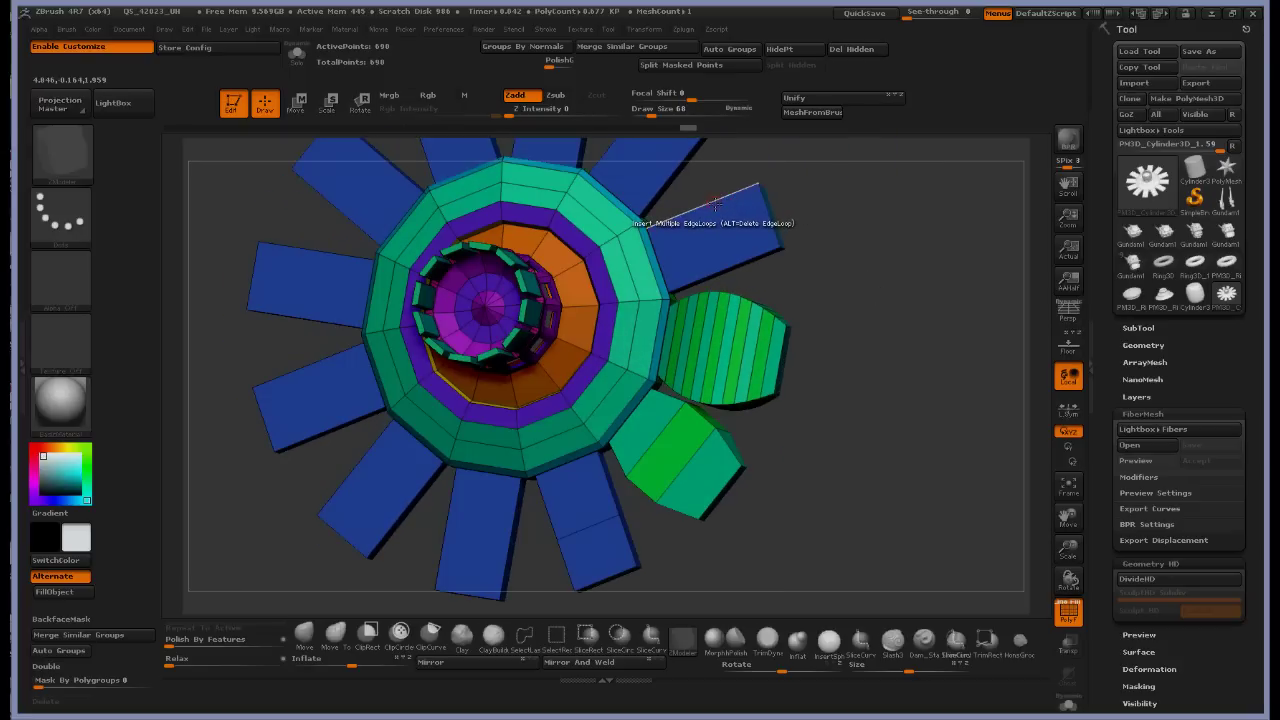
{"action": "mouse_move", "coordinate": [716, 204]}
{"action": "left_mouse_down"}
{"action": "mouse_move", "coordinate": [815, 241]}
{"action": "mouse_move", "coordinate": [760, 150]}
{"action": "left_mouse_up"}
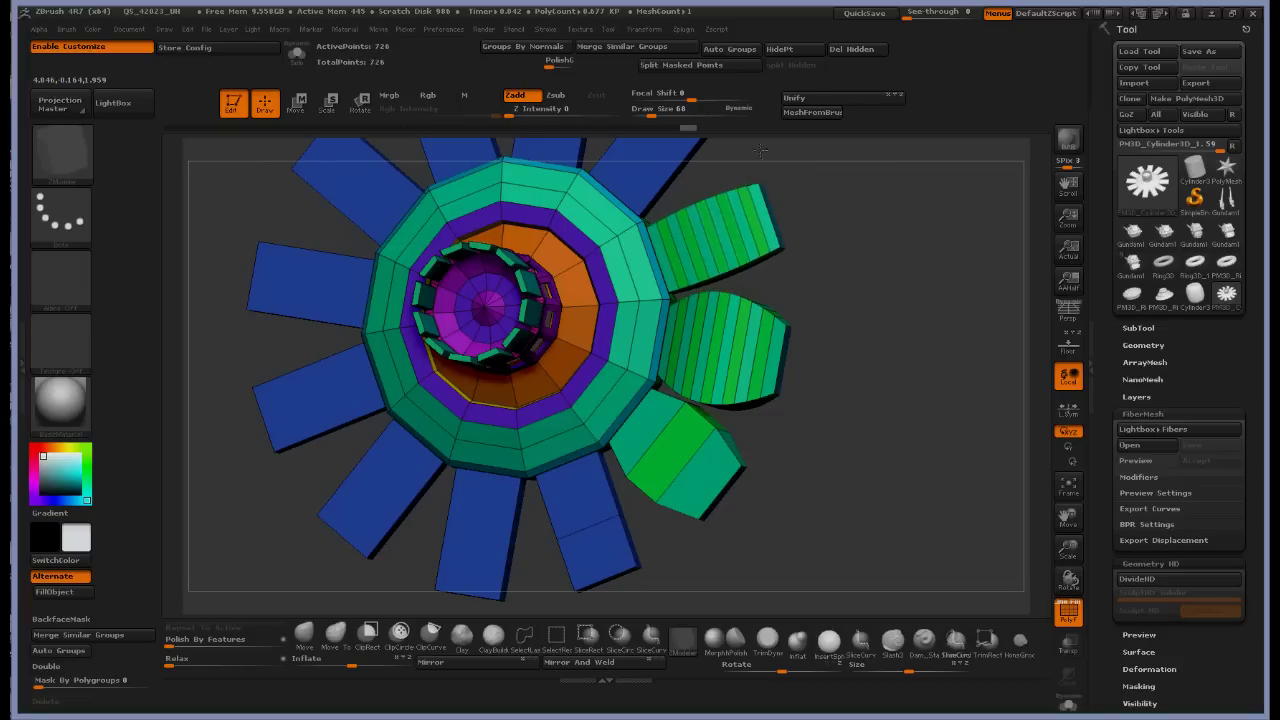
{"action": "key", "text": "space"}
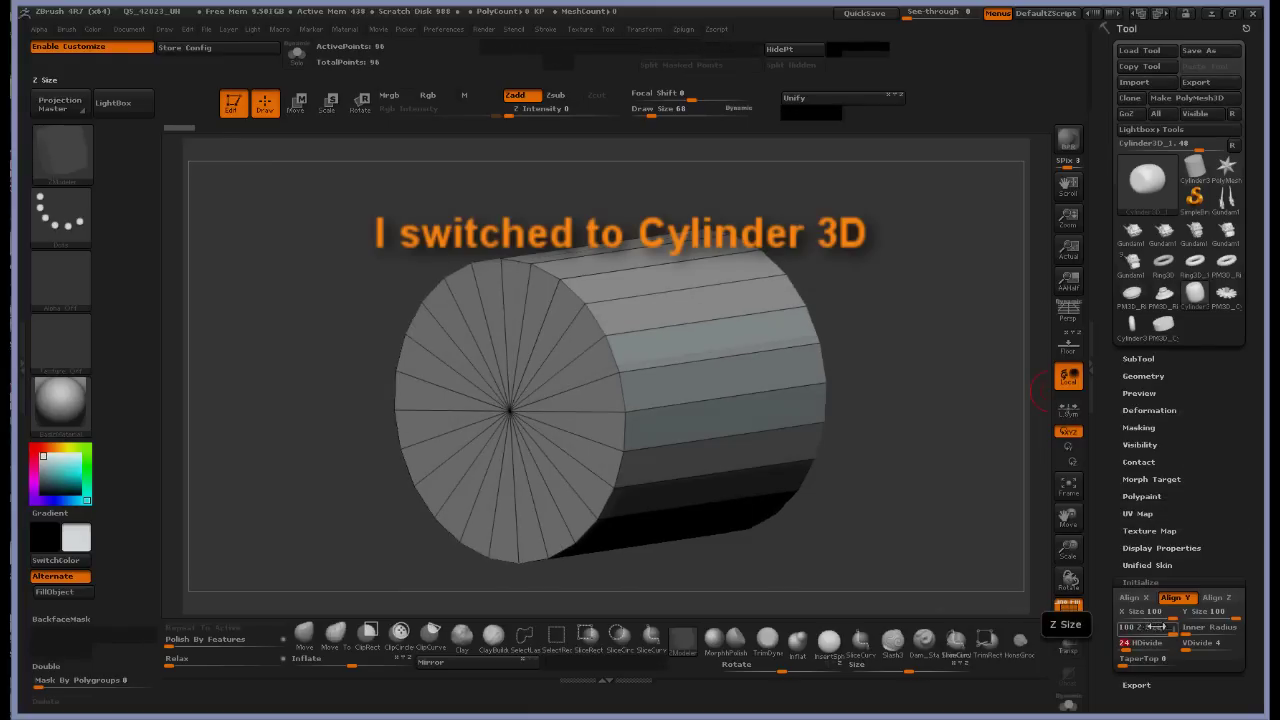
Step: Shorten and thin the Cylinder 3D primitive, then convert it with Make PolyMesh3D
{"action": "left_click_drag", "start_coordinate": [1068, 578], "coordinate": [926, 527]}
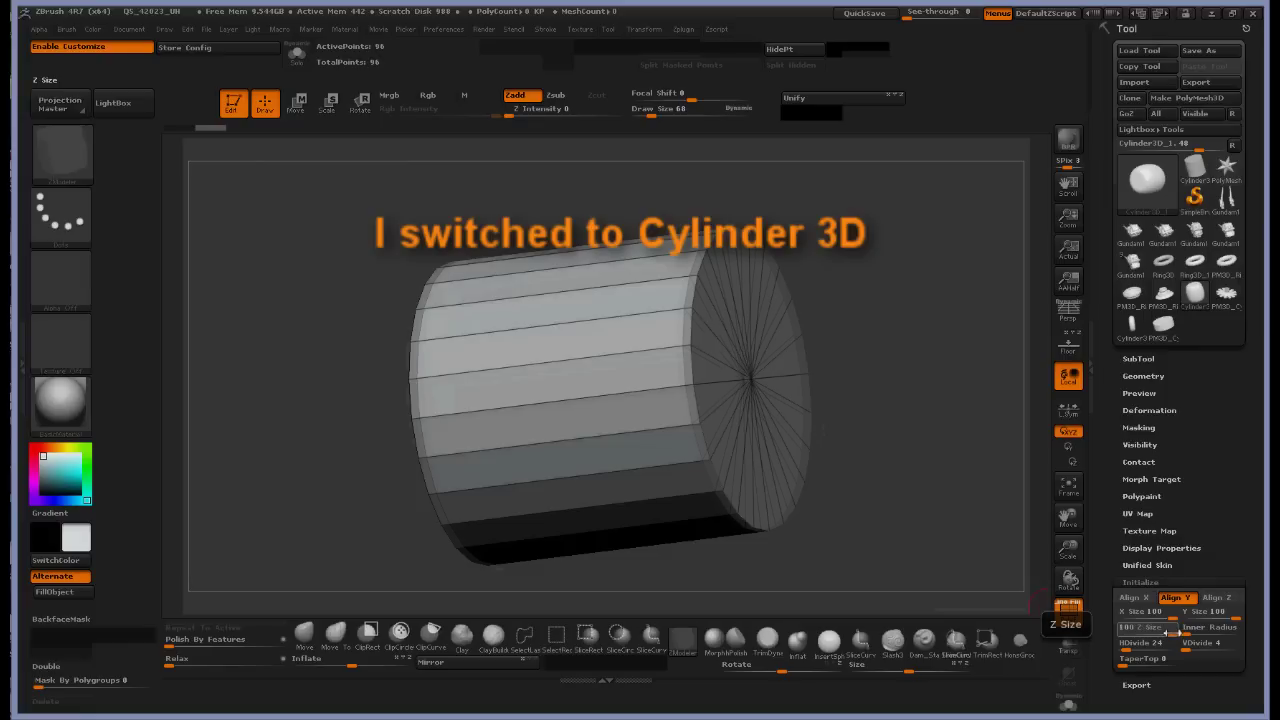
{"action": "left_click_drag", "start_coordinate": [1172, 630], "coordinate": [1136, 634]}
{"action": "left_click_drag", "start_coordinate": [894, 547], "coordinate": [962, 530]}
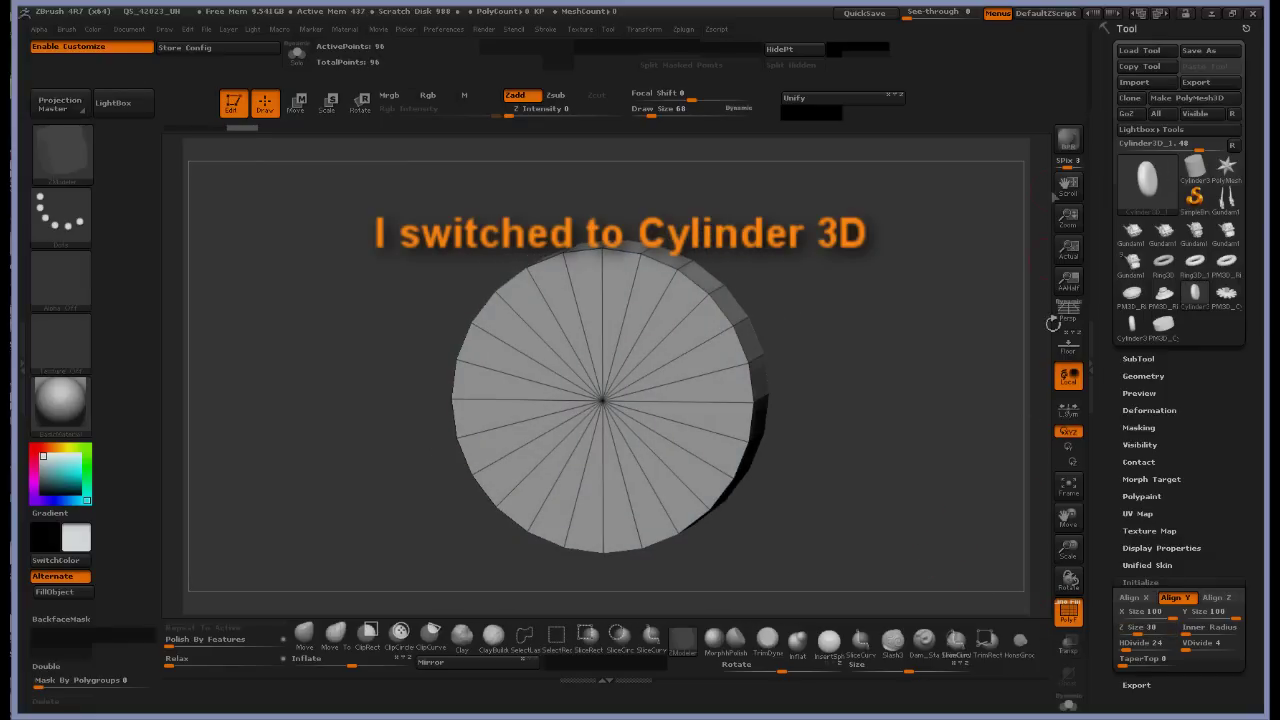
{"action": "left_click", "coordinate": [1200, 100]}
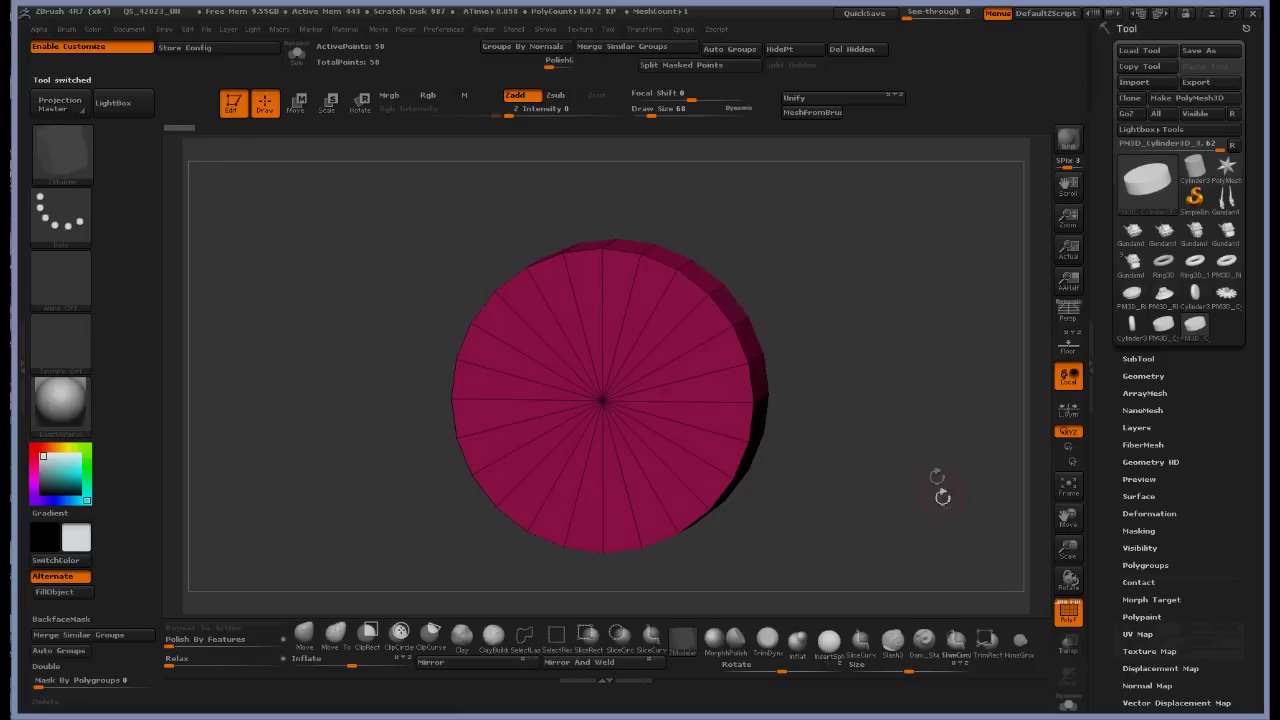
{"action": "mouse_move", "coordinate": [942, 497]}
{"action": "left_mouse_down"}
{"action": "mouse_move", "coordinate": [960, 478]}
{"action": "mouse_move", "coordinate": [1014, 482]}
{"action": "left_mouse_up"}
{"action": "left_click_drag", "start_coordinate": [1116, 632], "coordinate": [1147, 397]}
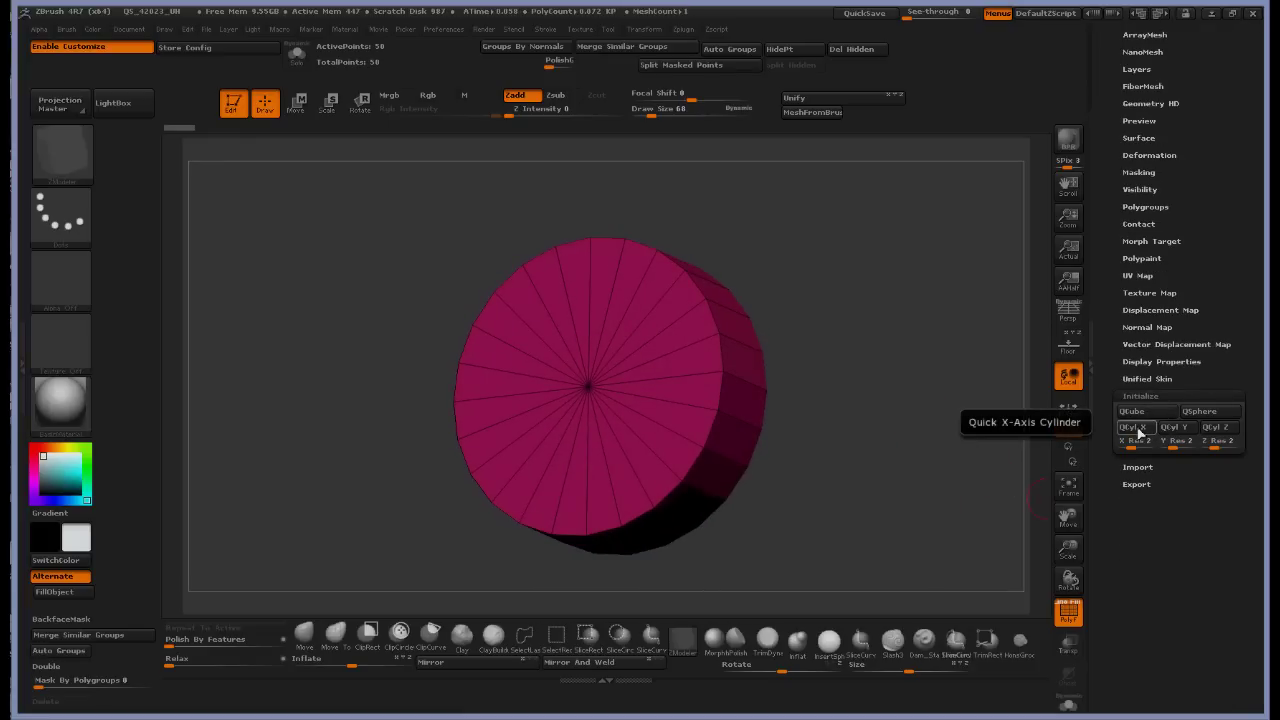
Step: Create a QCyl X cylinder with X, Y and Z resolution 4
{"action": "left_click", "coordinate": [1131, 427]}
{"action": "left_click_drag", "start_coordinate": [1068, 548], "coordinate": [1080, 600]}
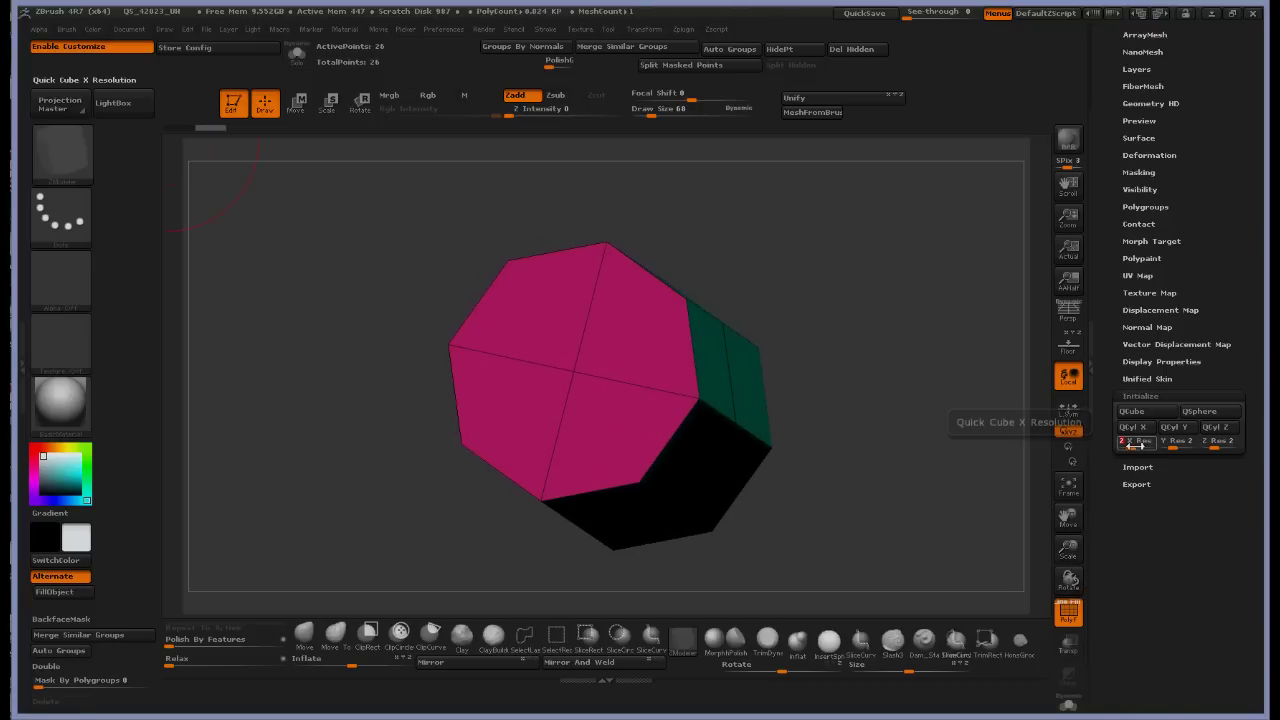
{"action": "left_click", "coordinate": [1128, 447]}
{"action": "mouse_move", "coordinate": [923, 439]}
{"action": "left_mouse_down"}
{"action": "mouse_move", "coordinate": [903, 500]}
{"action": "mouse_move", "coordinate": [957, 529]}
{"action": "mouse_move", "coordinate": [997, 432]}
{"action": "mouse_move", "coordinate": [968, 419]}
{"action": "left_mouse_up"}
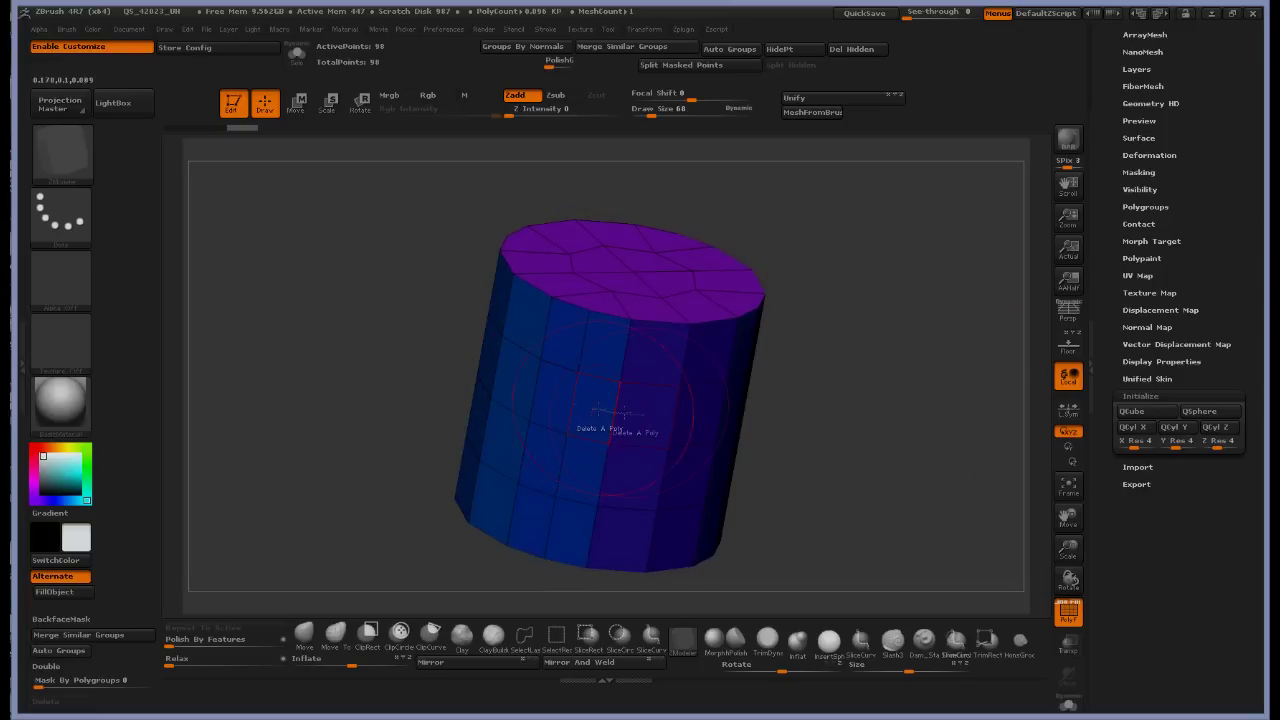
{"action": "left_click_drag", "start_coordinate": [755, 390], "coordinate": [922, 359]}
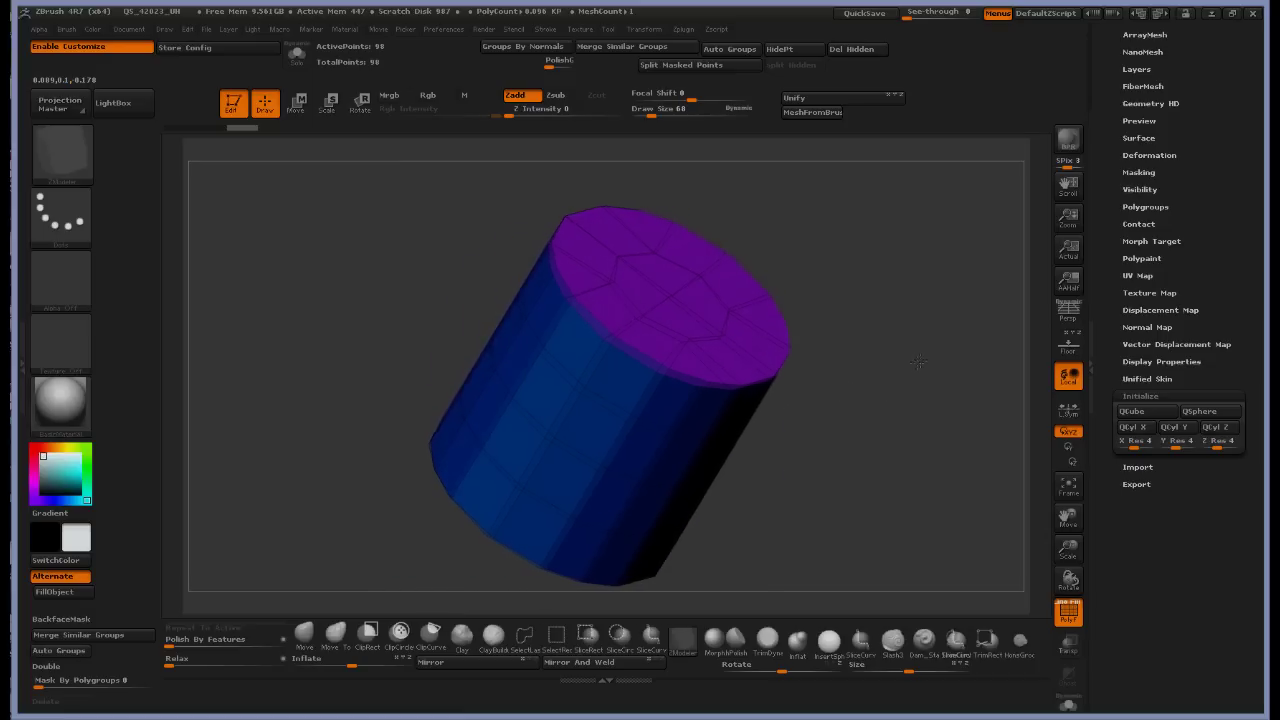
{"action": "left_click_drag", "start_coordinate": [922, 359], "coordinate": [880, 375]}
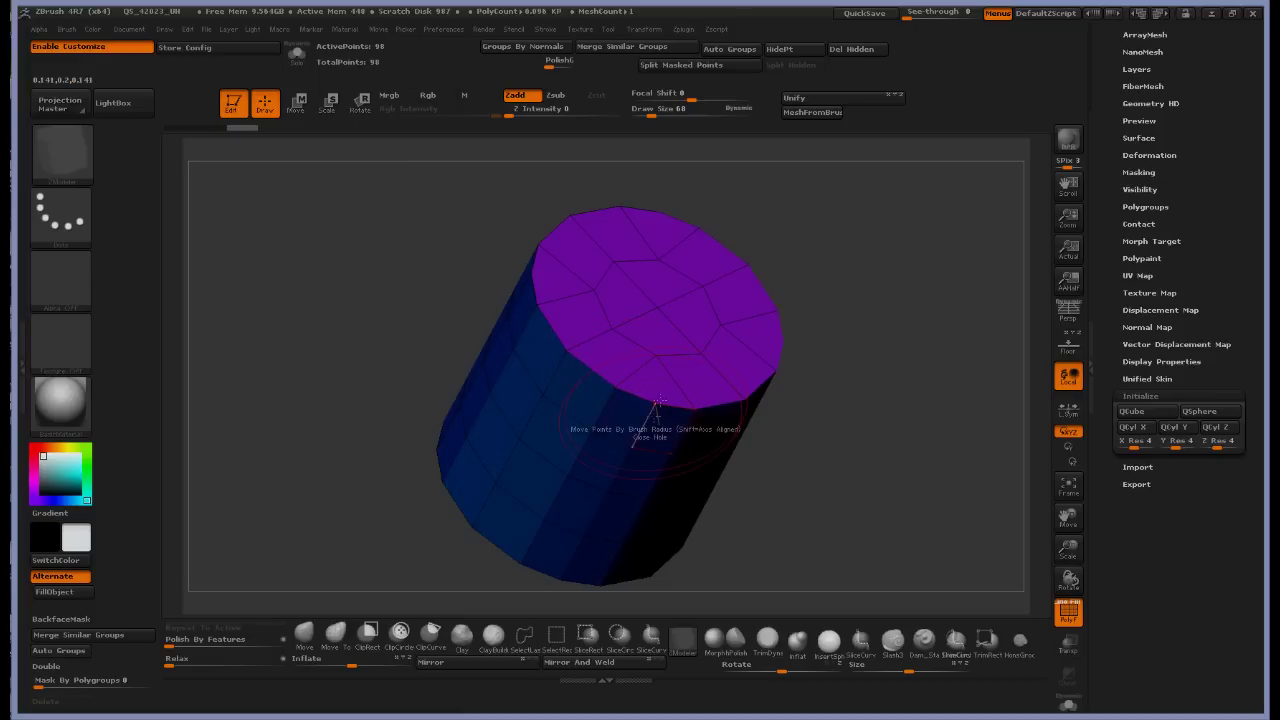
{"action": "left_click_drag", "start_coordinate": [894, 318], "coordinate": [684, 380]}
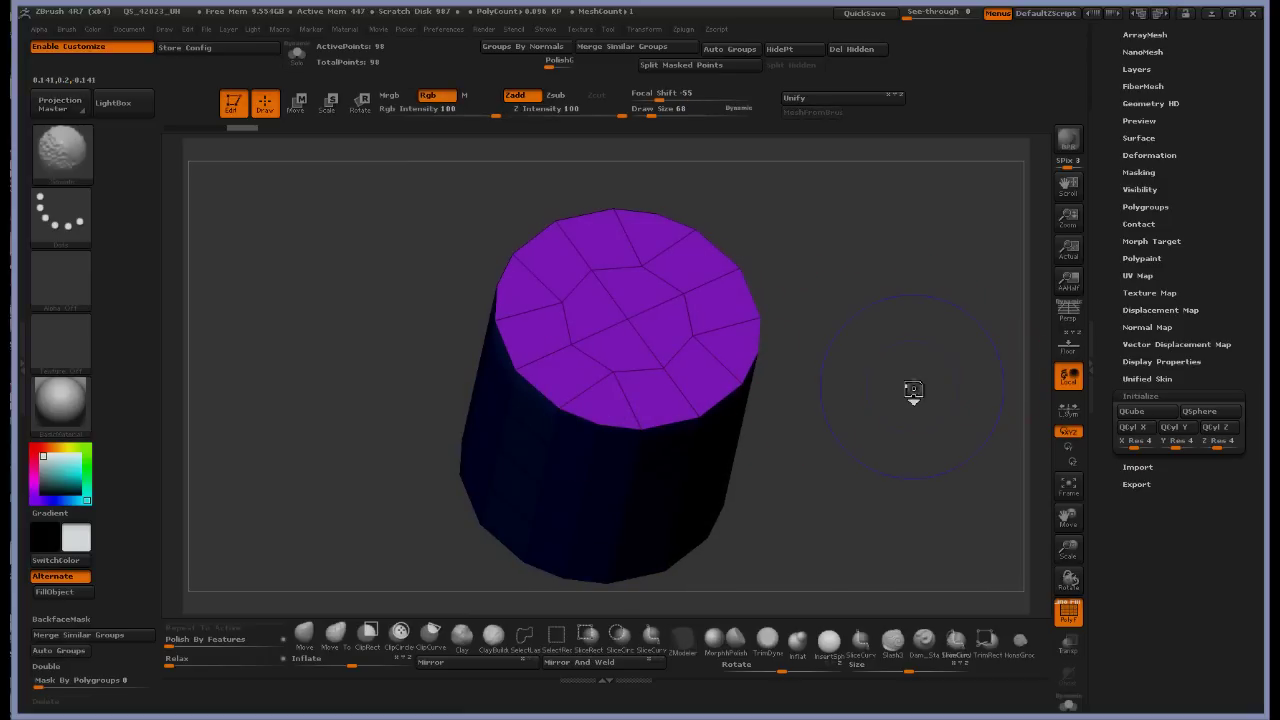
Step: Preview the cylinder with dynamic subdivision, then select the green cylinder mesh
{"action": "key", "text": "ctrl+d"}
{"action": "key", "text": "ctrl+d"}
{"action": "key", "text": "ctrl+d"}
{"action": "key", "text": "ctrl+d"}
{"action": "key", "text": "ctrl+d"}
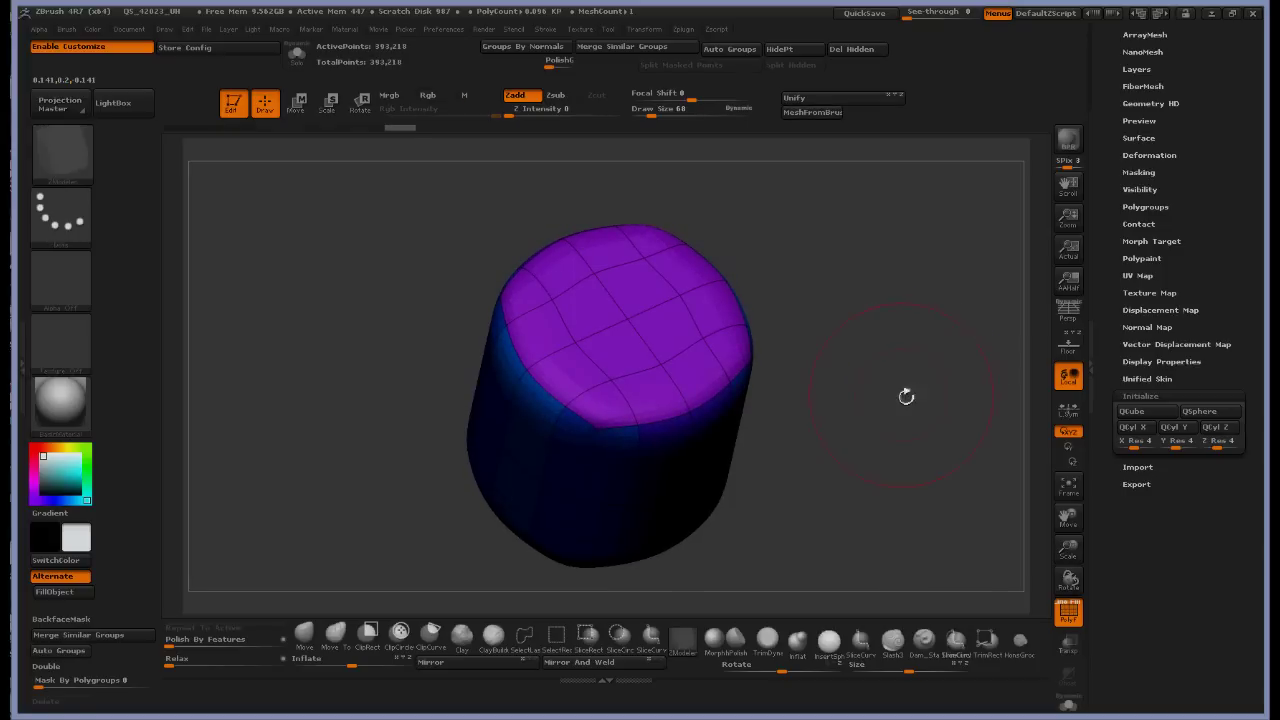
{"action": "mouse_move", "coordinate": [903, 397]}
{"action": "left_mouse_down"}
{"action": "mouse_move", "coordinate": [841, 320]}
{"action": "mouse_move", "coordinate": [920, 360]}
{"action": "mouse_move", "coordinate": [965, 404]}
{"action": "left_mouse_up"}
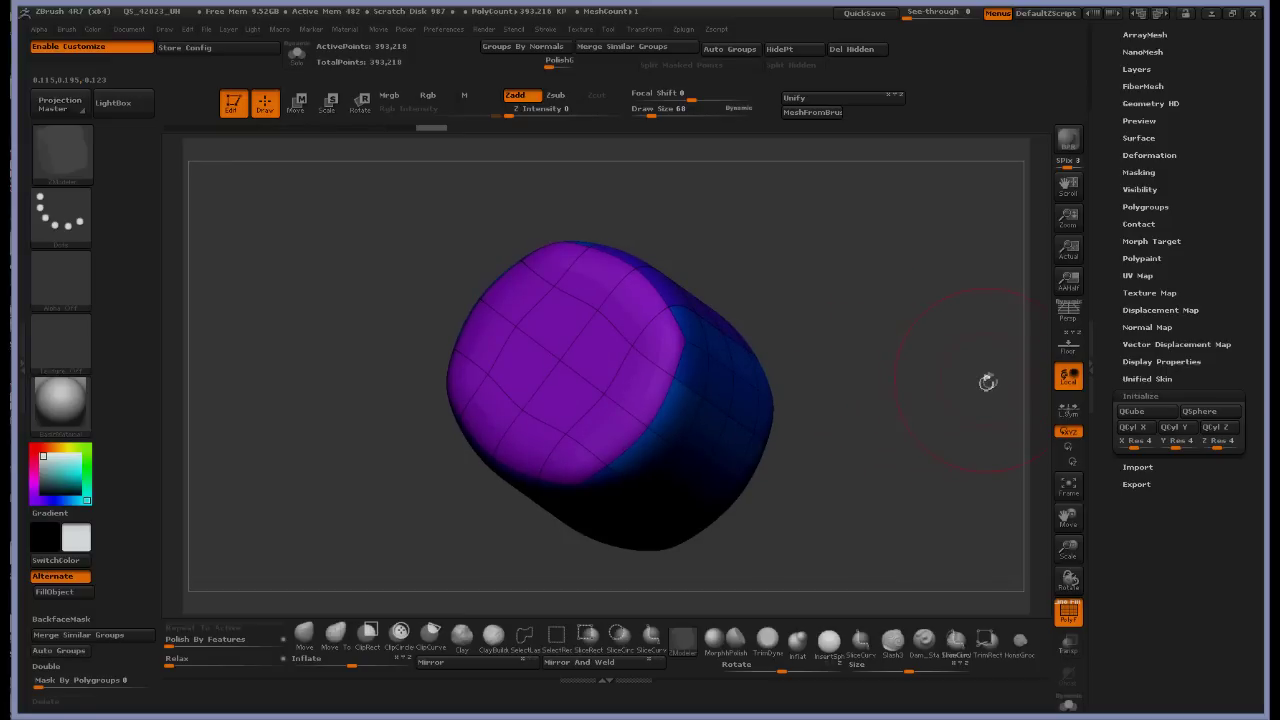
{"action": "scroll", "coordinate": [1101, 503], "scroll_direction": "up", "scroll_amount": 5}
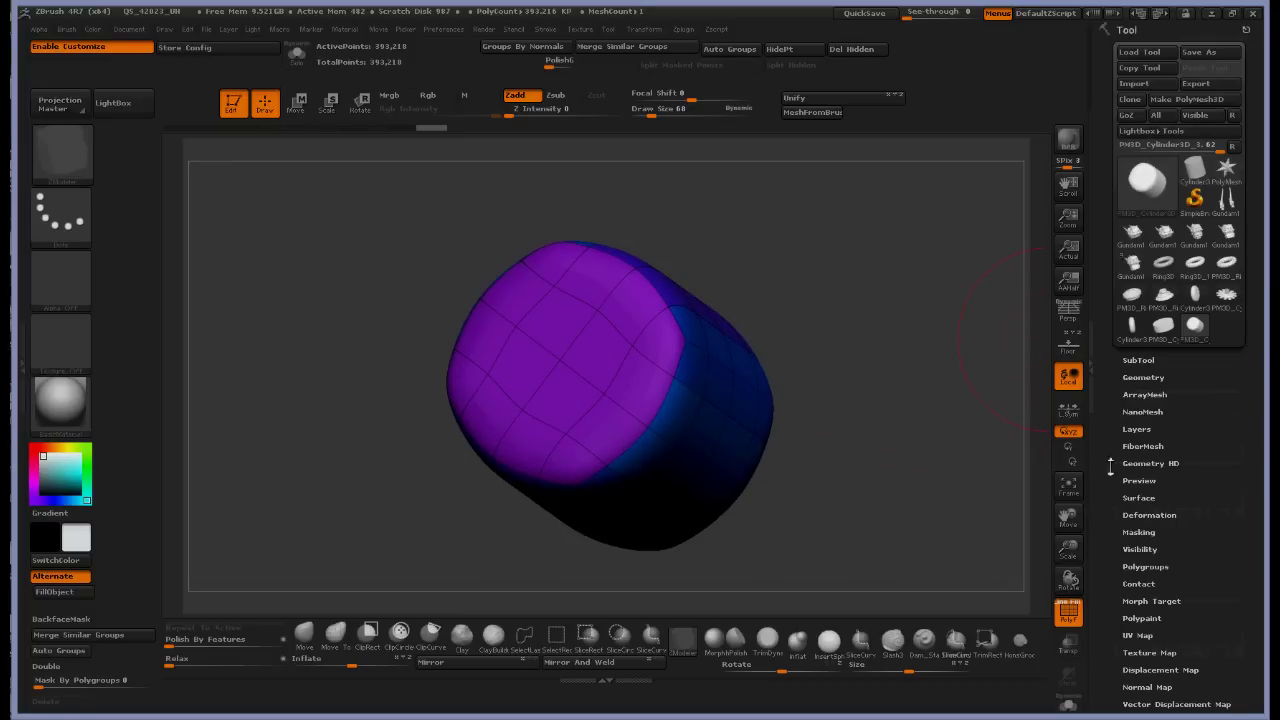
{"action": "left_click", "coordinate": [1163, 326]}
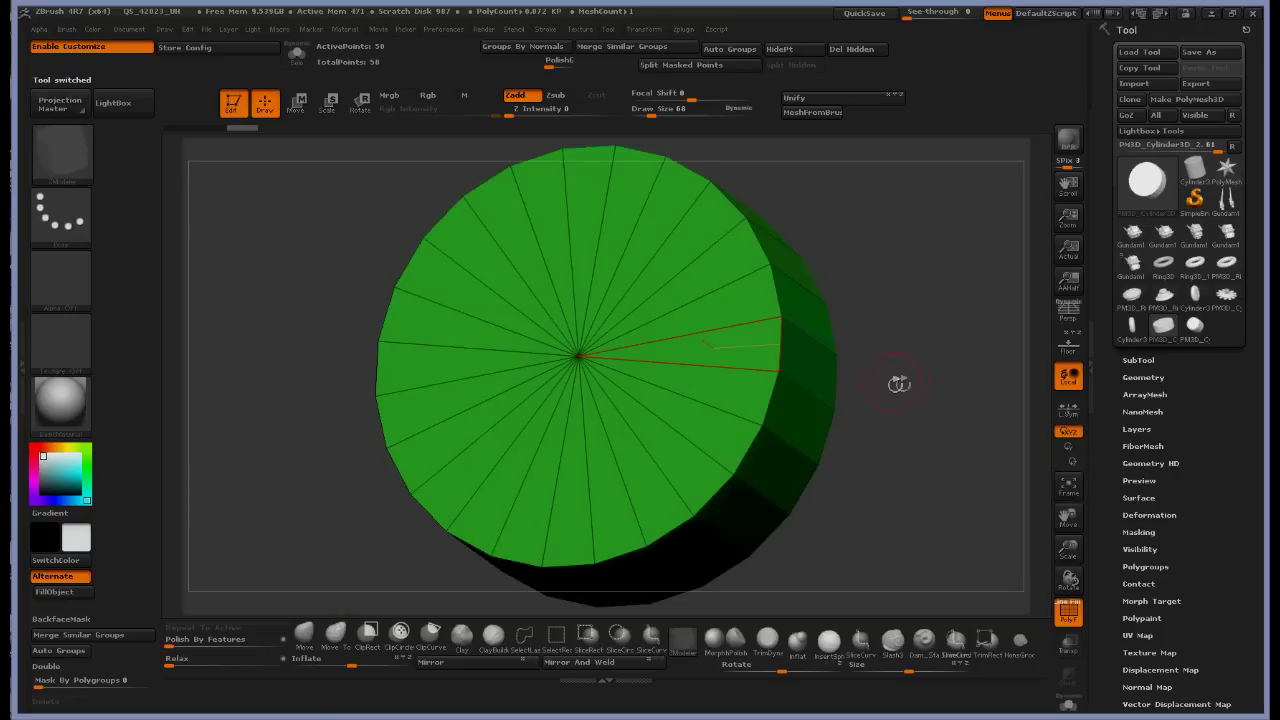
Step: Target Flat Island for Inset and try a per-polygon cap inset, then undo it
{"action": "left_click_drag", "start_coordinate": [894, 380], "coordinate": [773, 381]}
{"action": "key", "text": "space"}
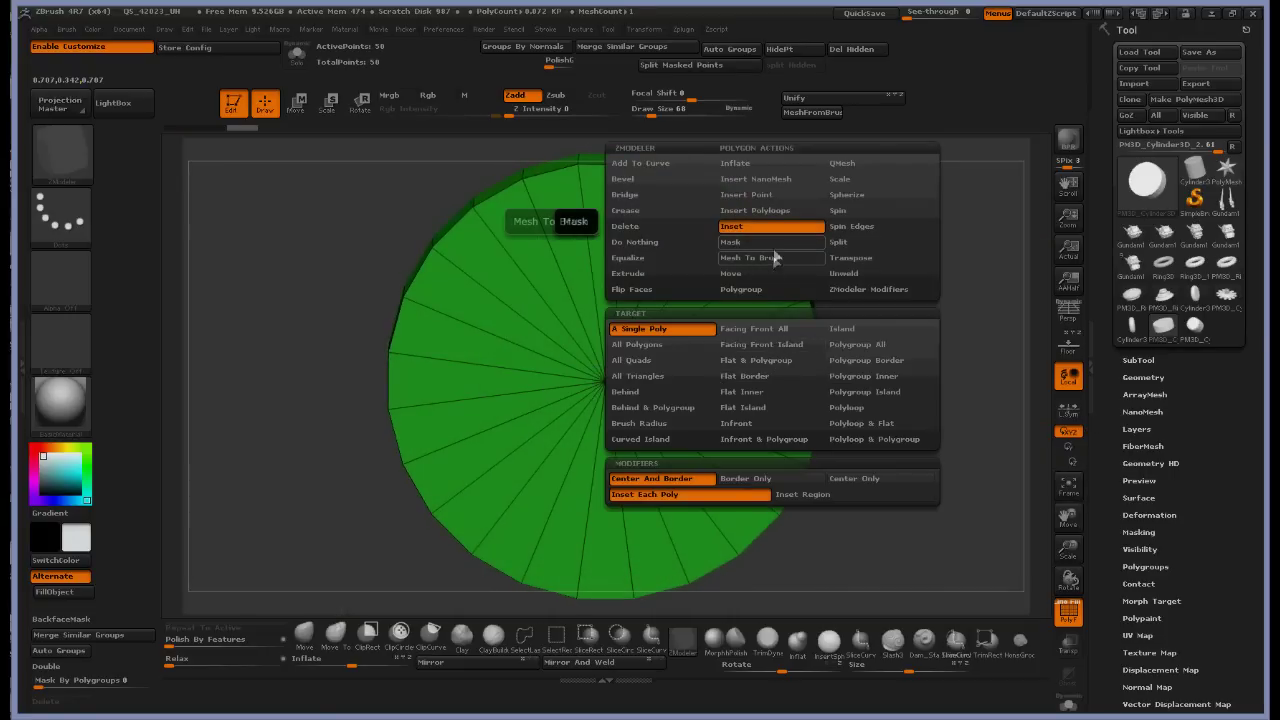
{"action": "left_click", "coordinate": [782, 406]}
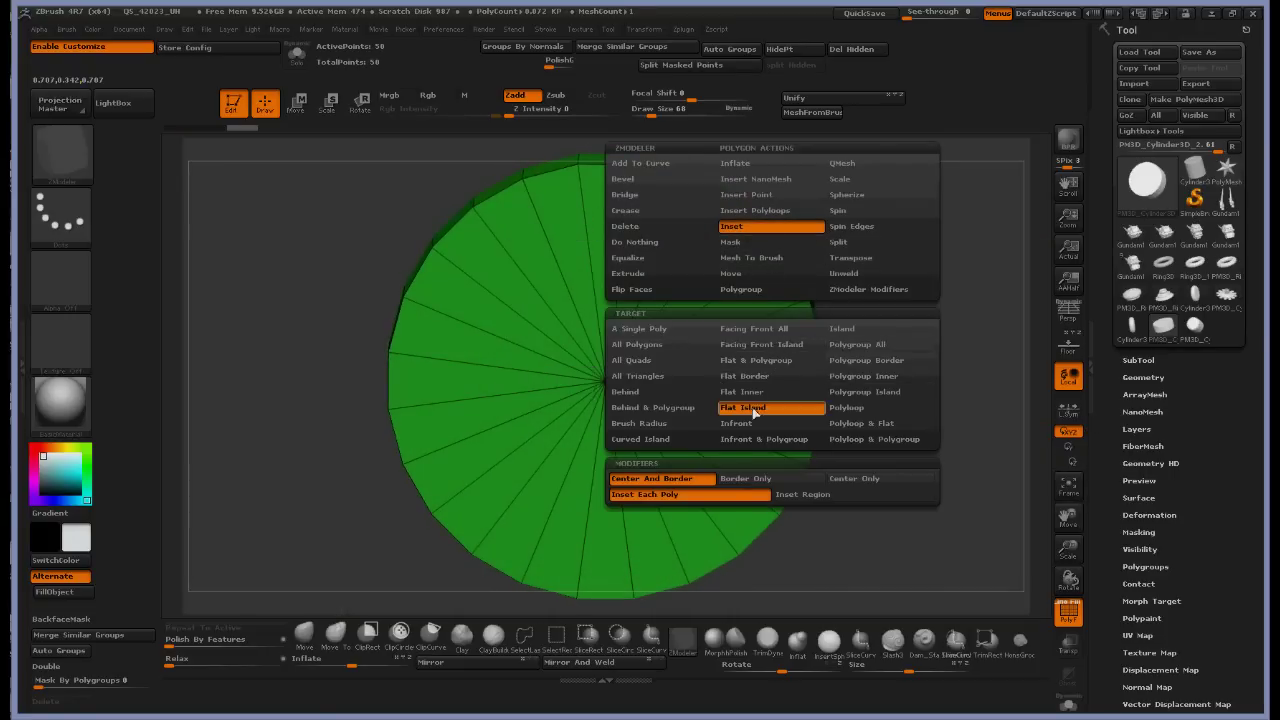
{"action": "left_click_drag", "start_coordinate": [793, 387], "coordinate": [770, 390]}
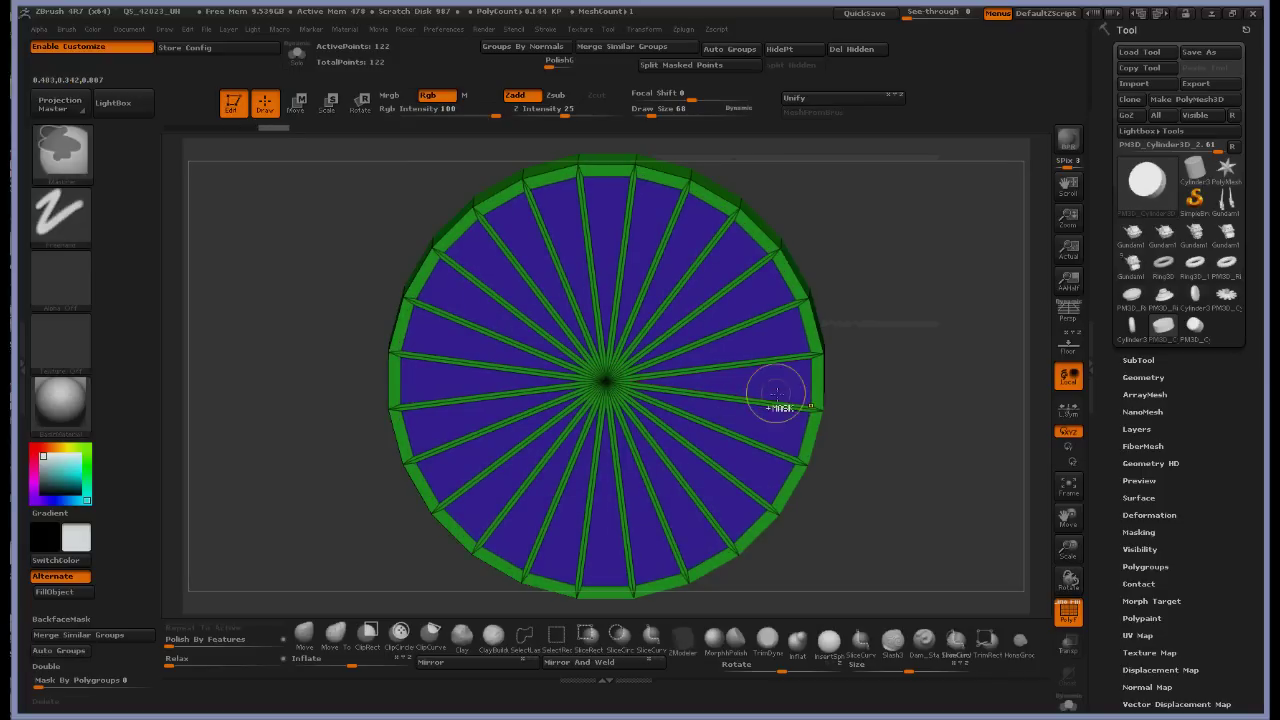
{"action": "left_click_drag", "start_coordinate": [770, 390], "coordinate": [800, 397]}
Step: Switch to the Inset Region modifier and inset the end cap twice
{"action": "key", "text": "space"}
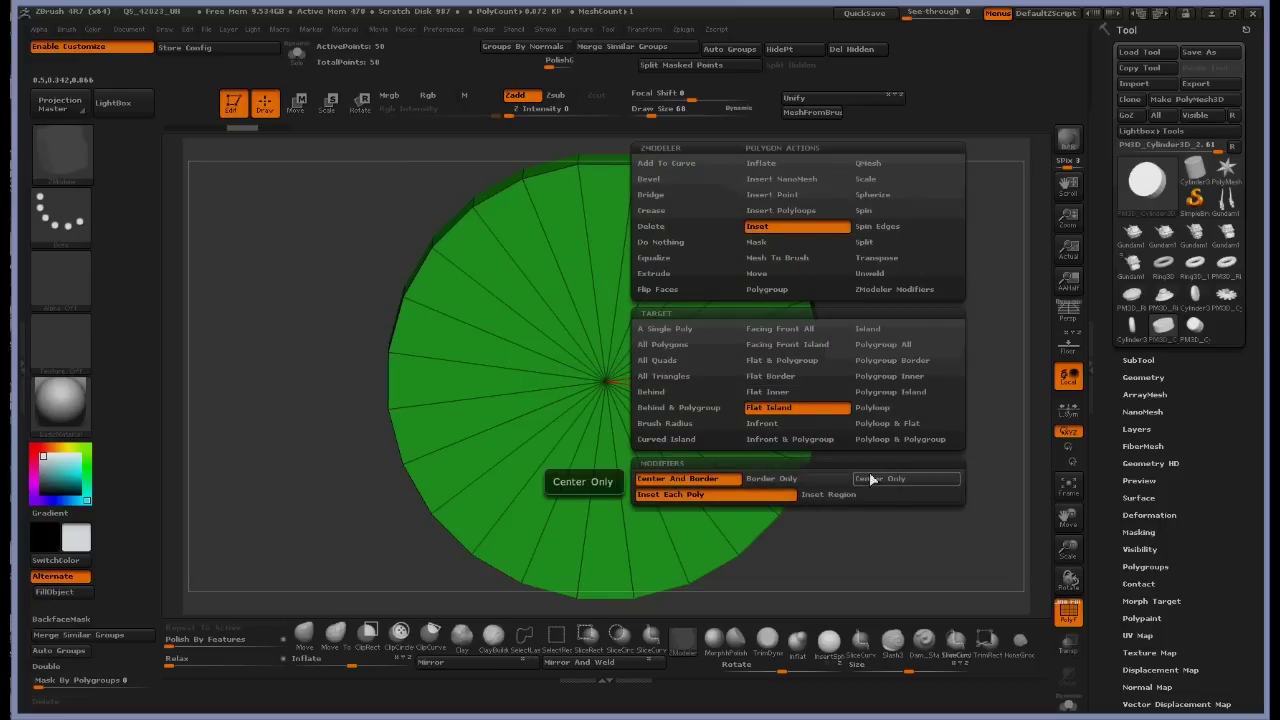
{"action": "left_click", "coordinate": [833, 494]}
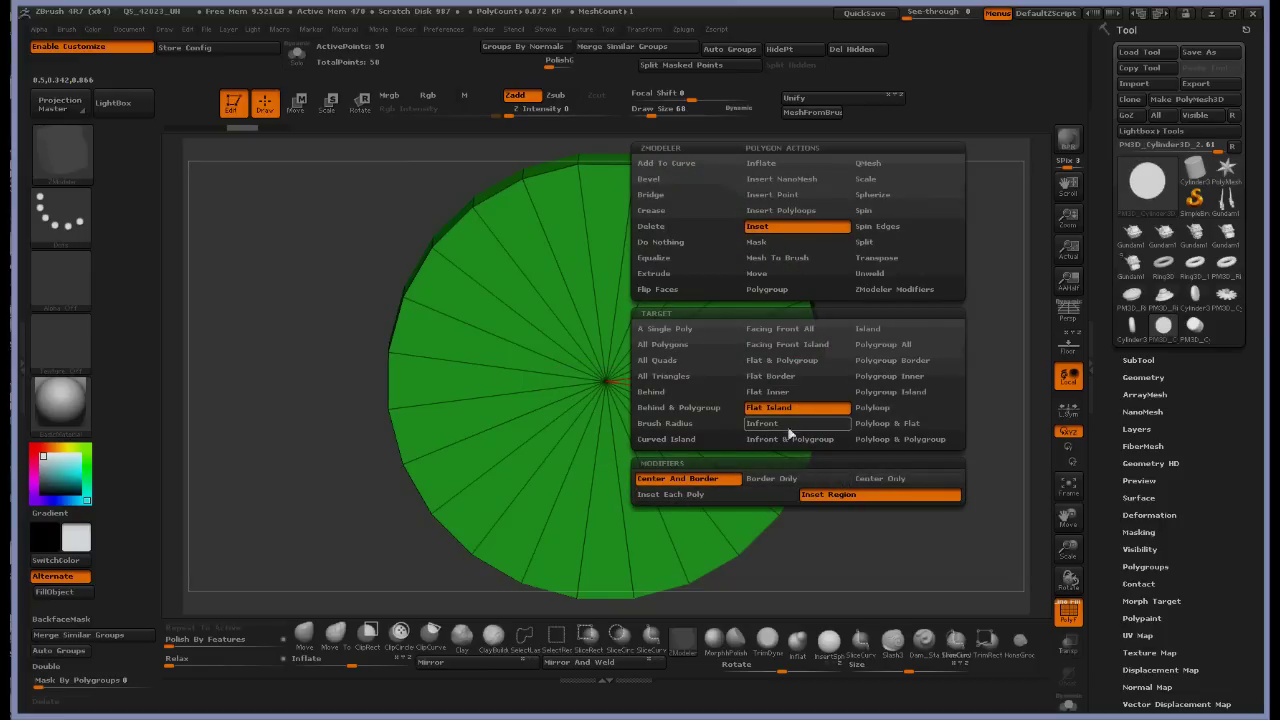
{"action": "key", "text": "space"}
{"action": "left_click_drag", "start_coordinate": [784, 428], "coordinate": [762, 423]}
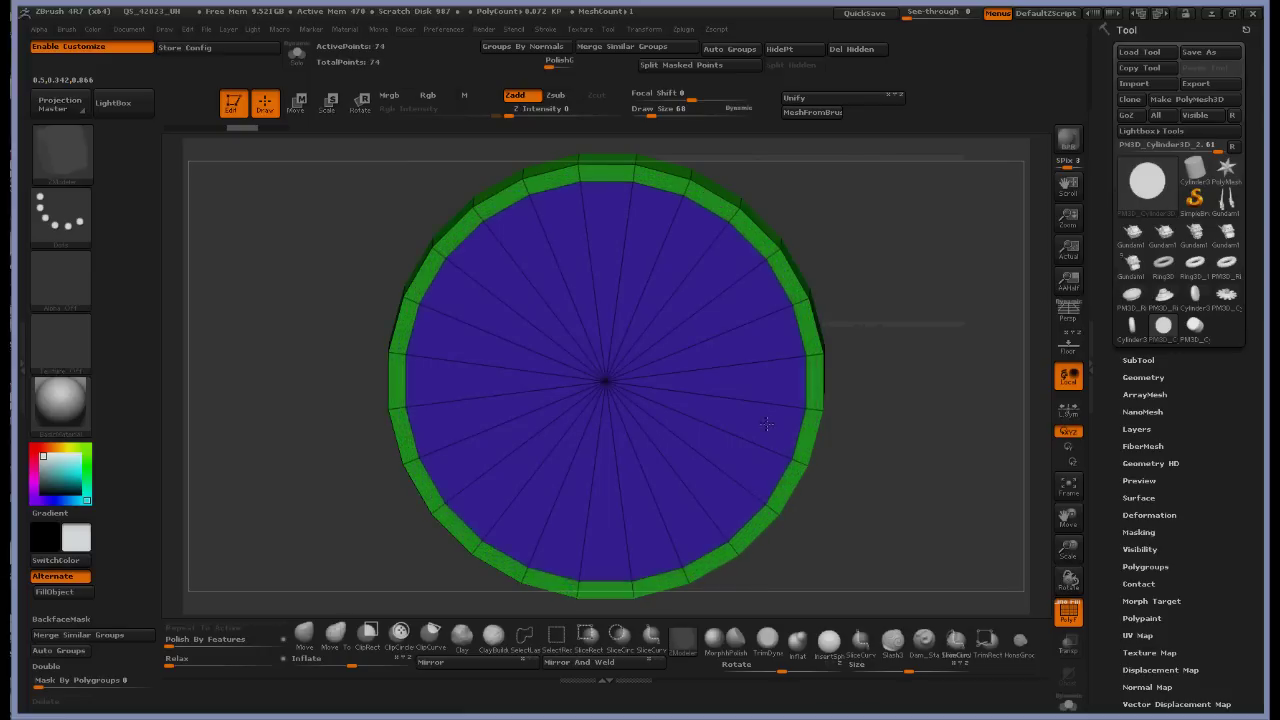
{"action": "left_click_drag", "start_coordinate": [963, 340], "coordinate": [835, 367]}
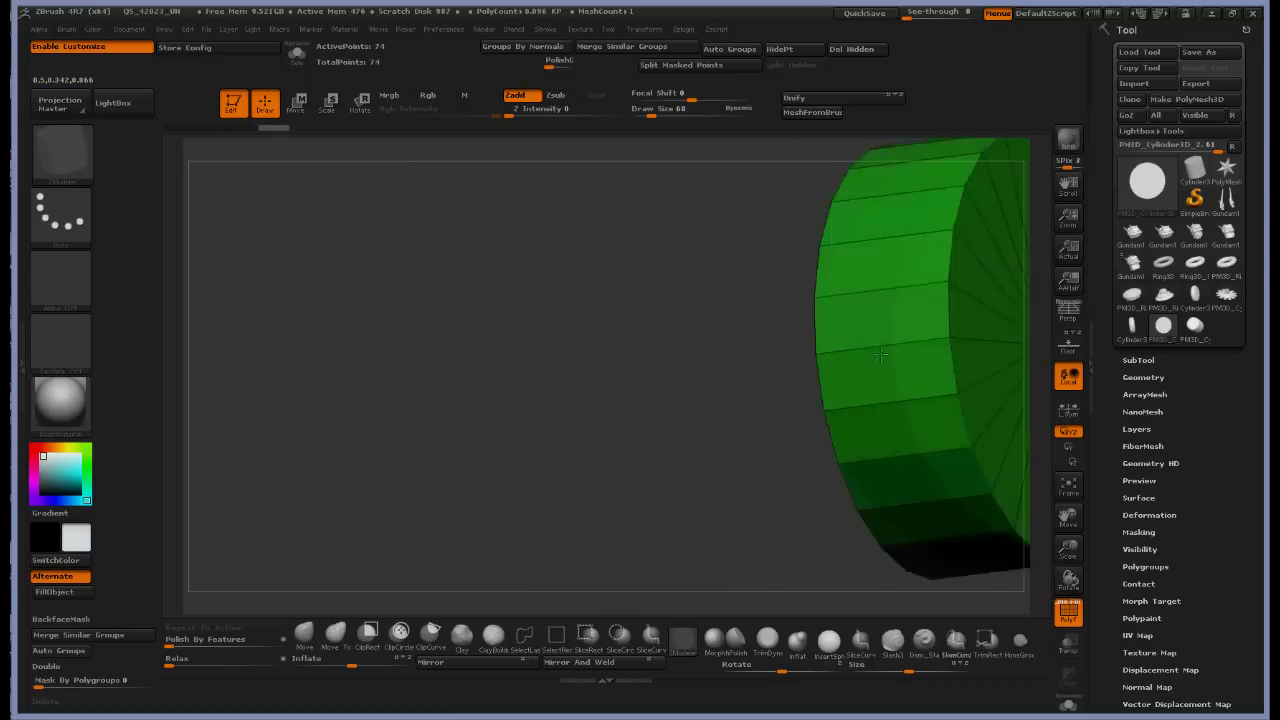
{"action": "left_click", "coordinate": [913, 385]}
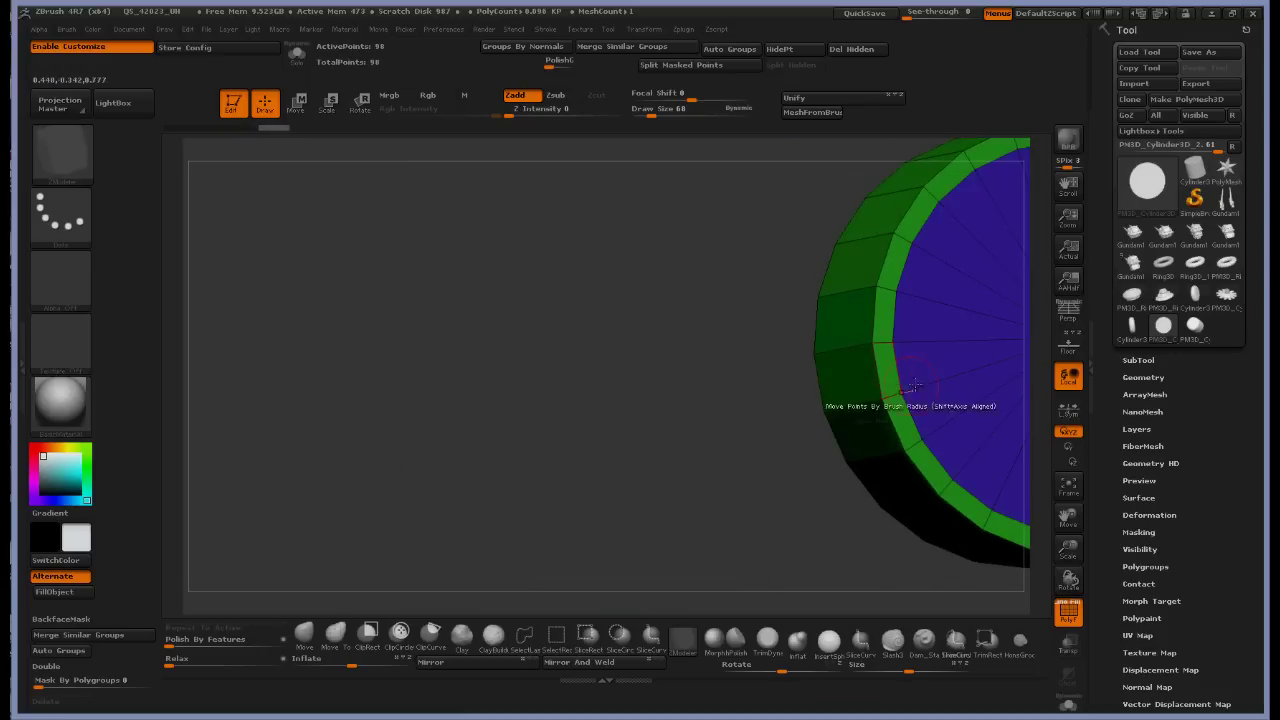
{"action": "mouse_move", "coordinate": [674, 410]}
{"action": "left_mouse_down"}
{"action": "mouse_move", "coordinate": [857, 310]}
{"action": "mouse_move", "coordinate": [814, 371]}
{"action": "mouse_move", "coordinate": [743, 177]}
{"action": "mouse_move", "coordinate": [543, 343]}
{"action": "mouse_move", "coordinate": [703, 410]}
{"action": "mouse_move", "coordinate": [663, 371]}
{"action": "mouse_move", "coordinate": [534, 360]}
{"action": "left_mouse_up"}
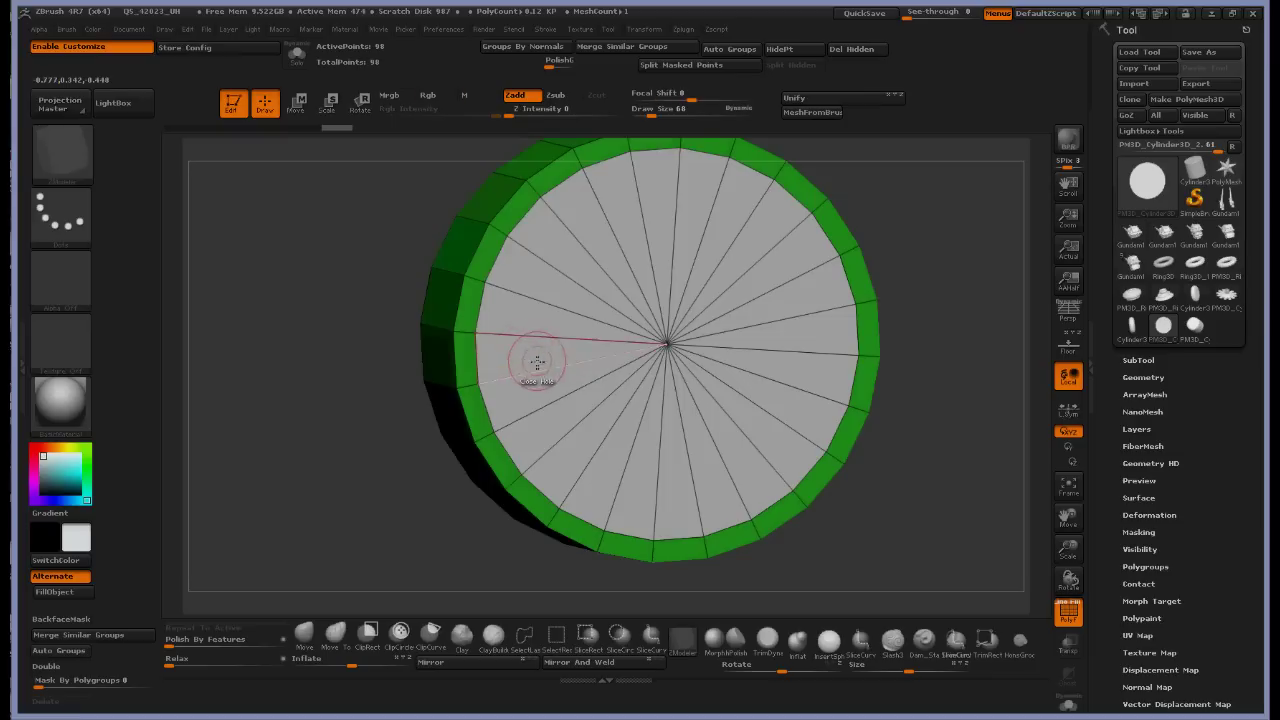
{"action": "key", "text": "space"}
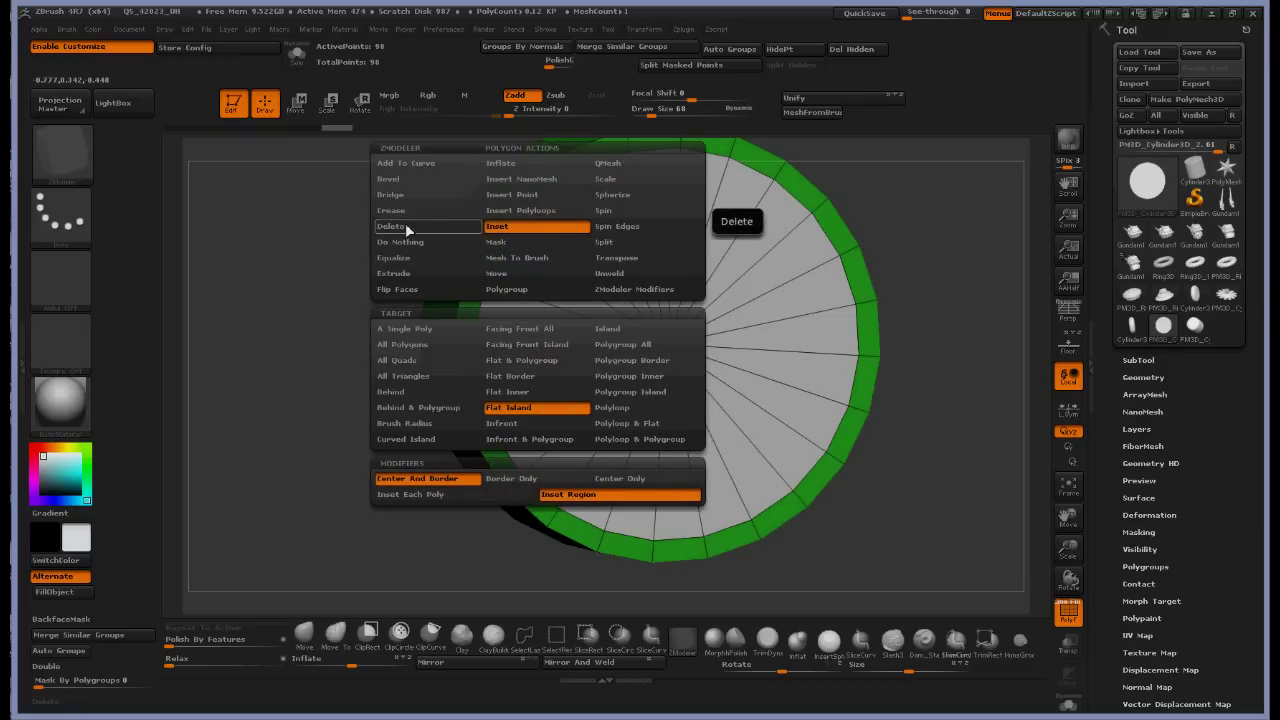
Step: Delete the grey end-cap fan and show back faces of the open mesh
{"action": "left_click", "coordinate": [407, 228]}
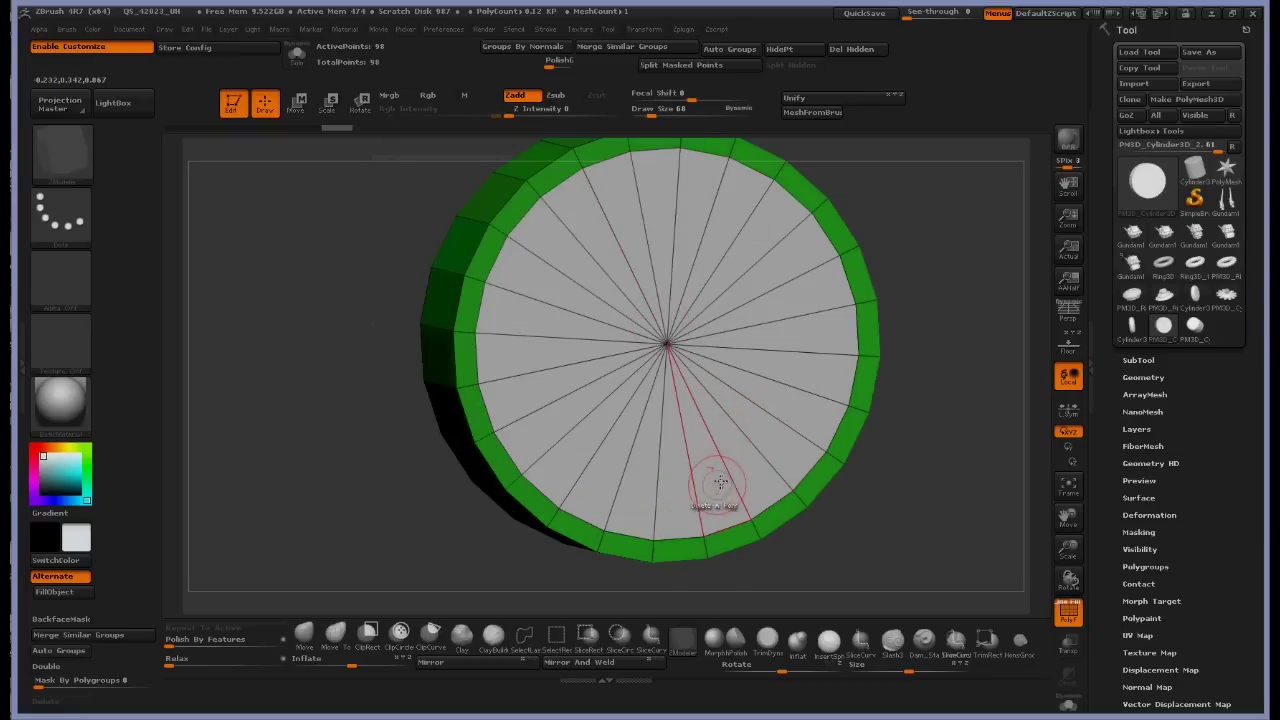
{"action": "left_click", "coordinate": [720, 483]}
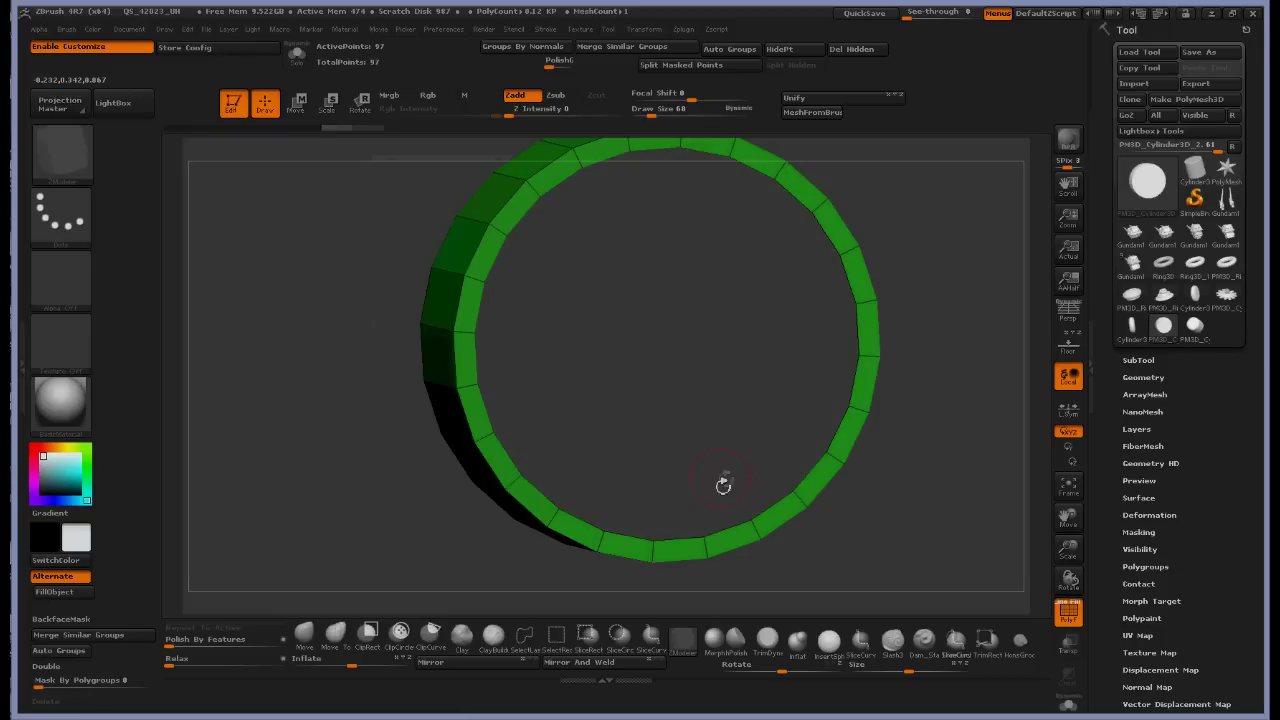
{"action": "left_click", "coordinate": [67, 666]}
{"action": "left_click_drag", "start_coordinate": [239, 400], "coordinate": [733, 540]}
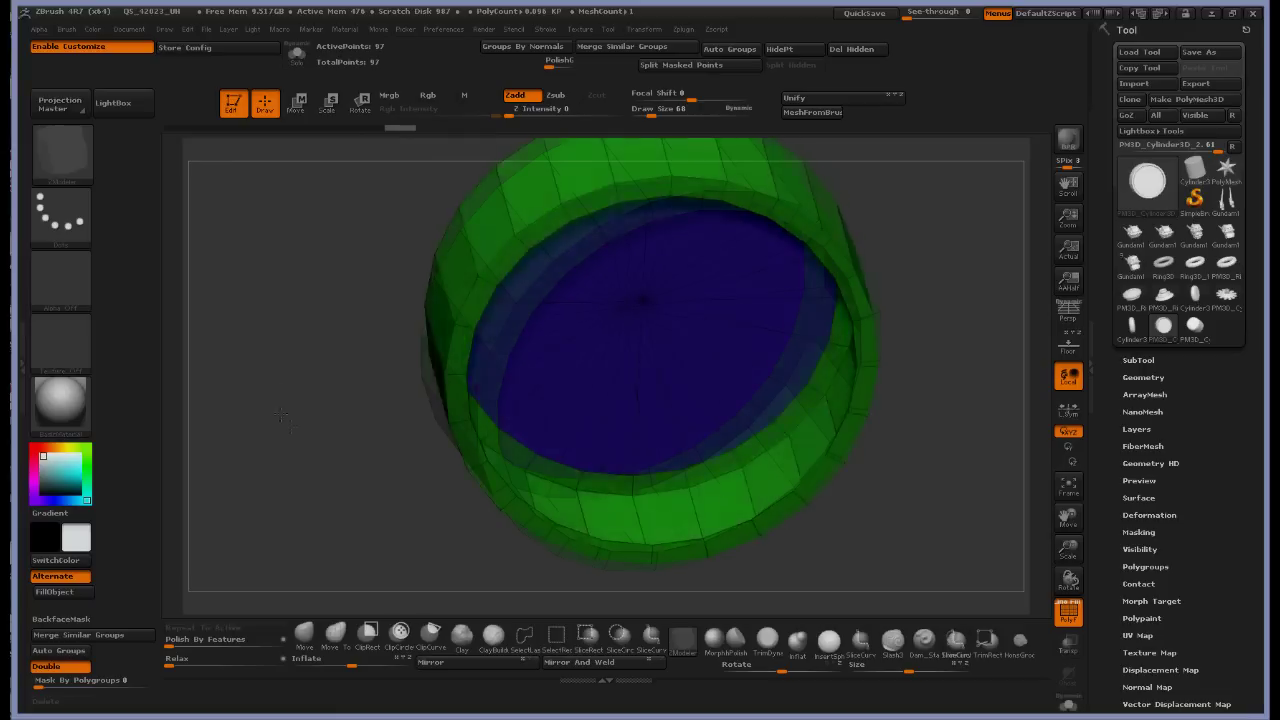
Step: Fill the end hole with triangulated polygons using Close with the Concave Hole target
{"action": "key", "text": "space"}
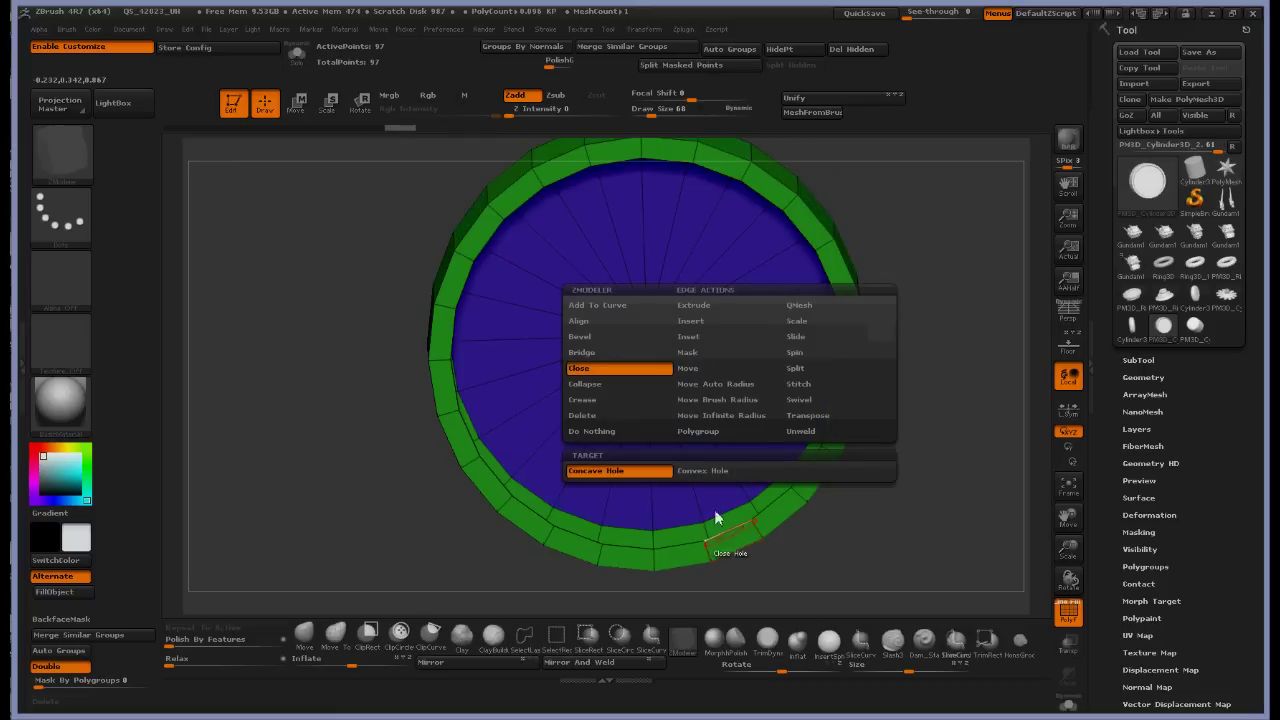
{"action": "left_click", "coordinate": [628, 474]}
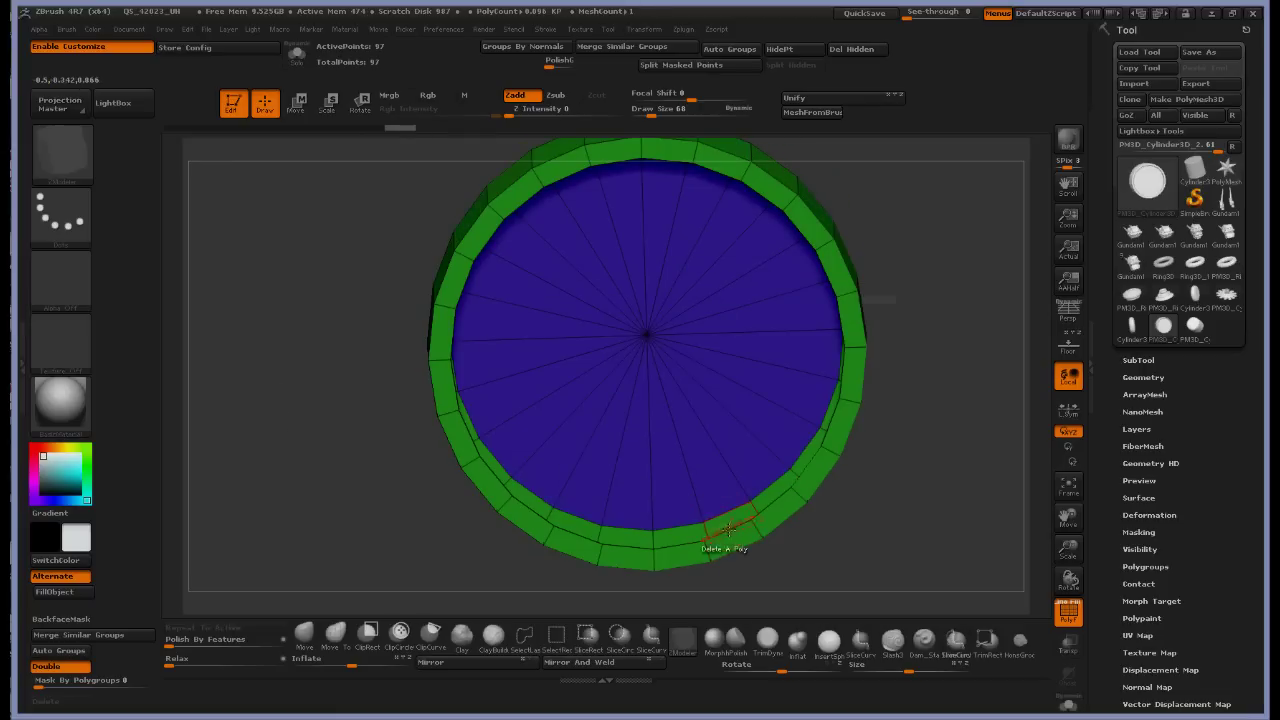
{"action": "left_click", "coordinate": [731, 535]}
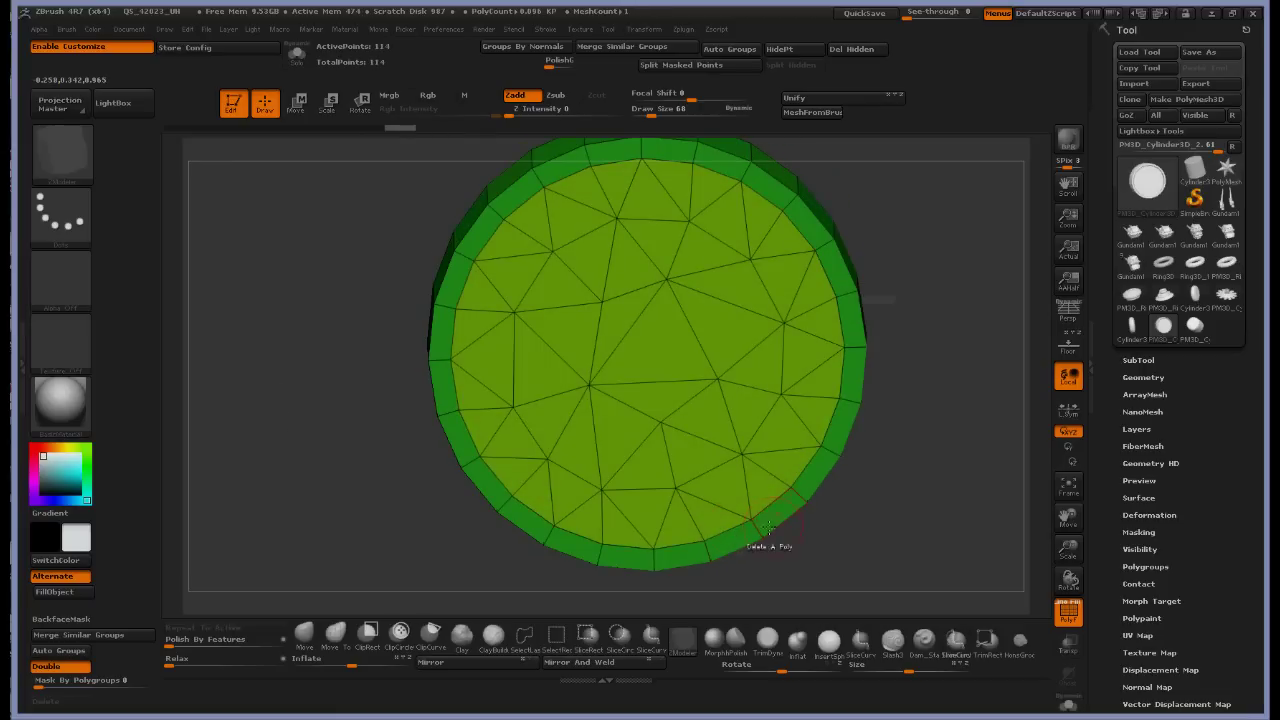
{"action": "mouse_move", "coordinate": [932, 463]}
{"action": "left_mouse_down"}
{"action": "mouse_move", "coordinate": [971, 491]}
{"action": "mouse_move", "coordinate": [591, 428]}
{"action": "left_mouse_up"}
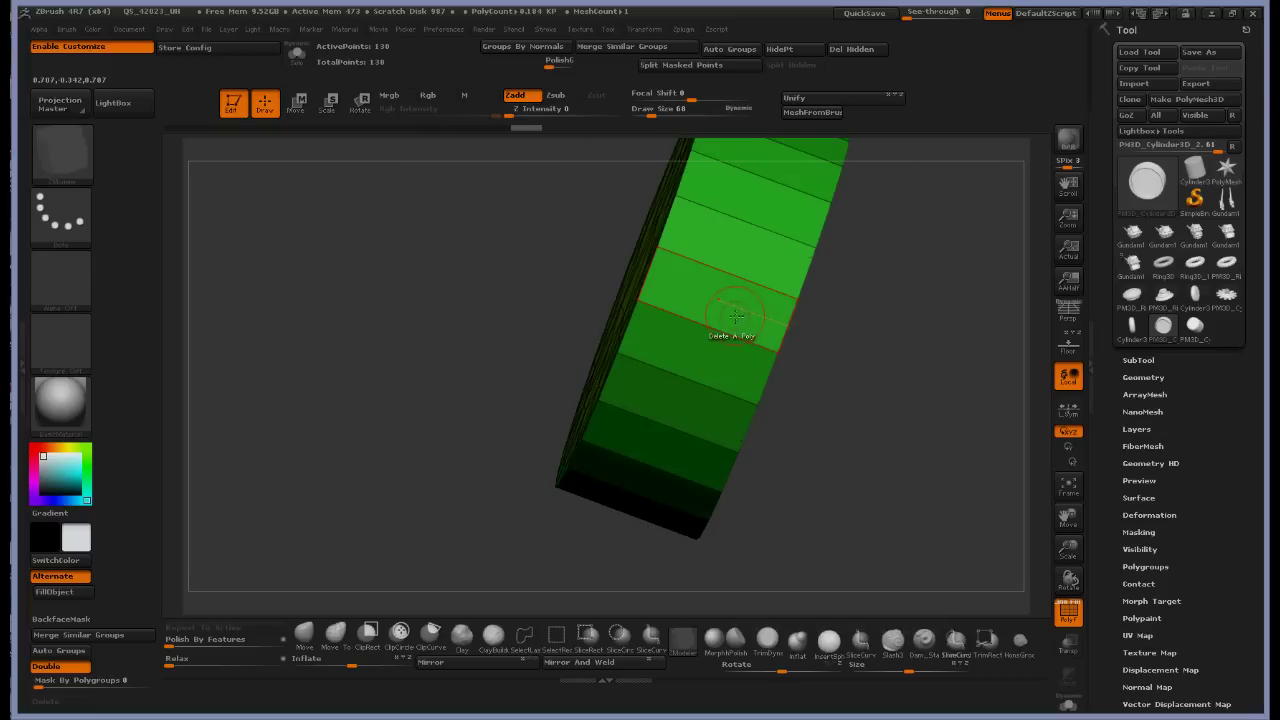
Step: Delete three side polygon rings and fill the gap with an outward-bulging Convex Hole cap
{"action": "left_click_drag", "start_coordinate": [735, 316], "coordinate": [688, 383]}
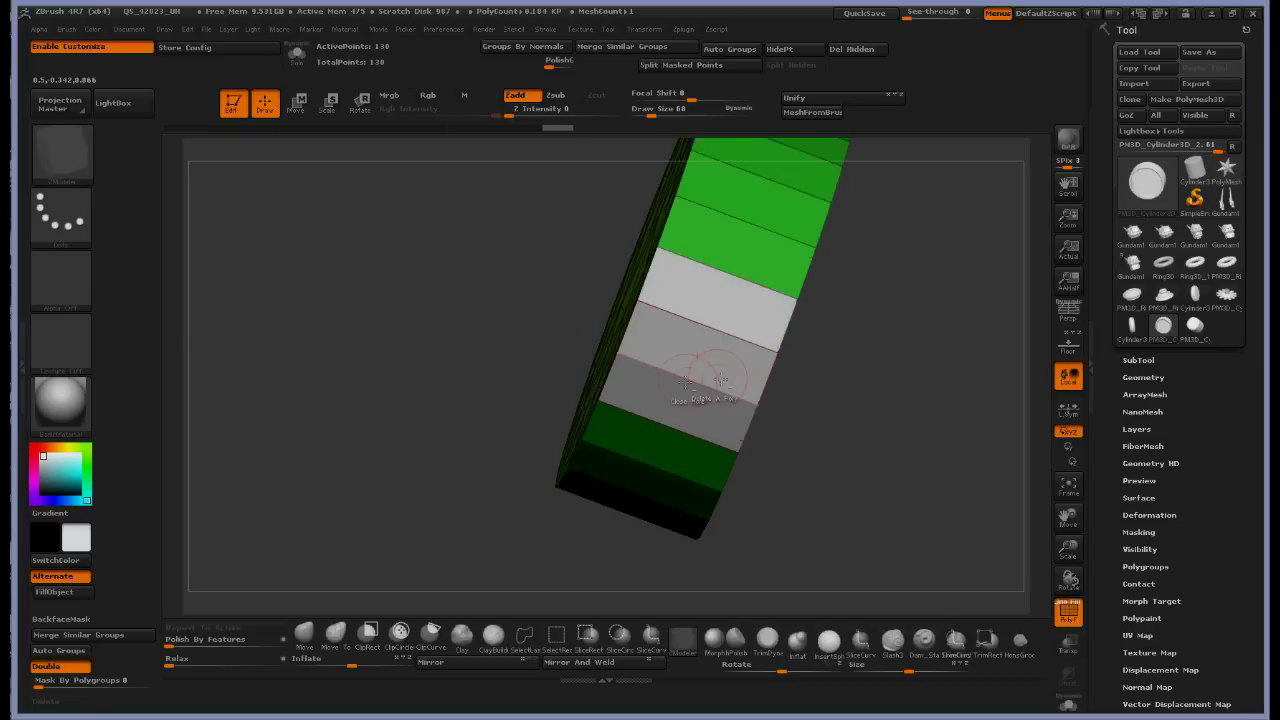
{"action": "left_click_drag", "start_coordinate": [817, 363], "coordinate": [914, 343]}
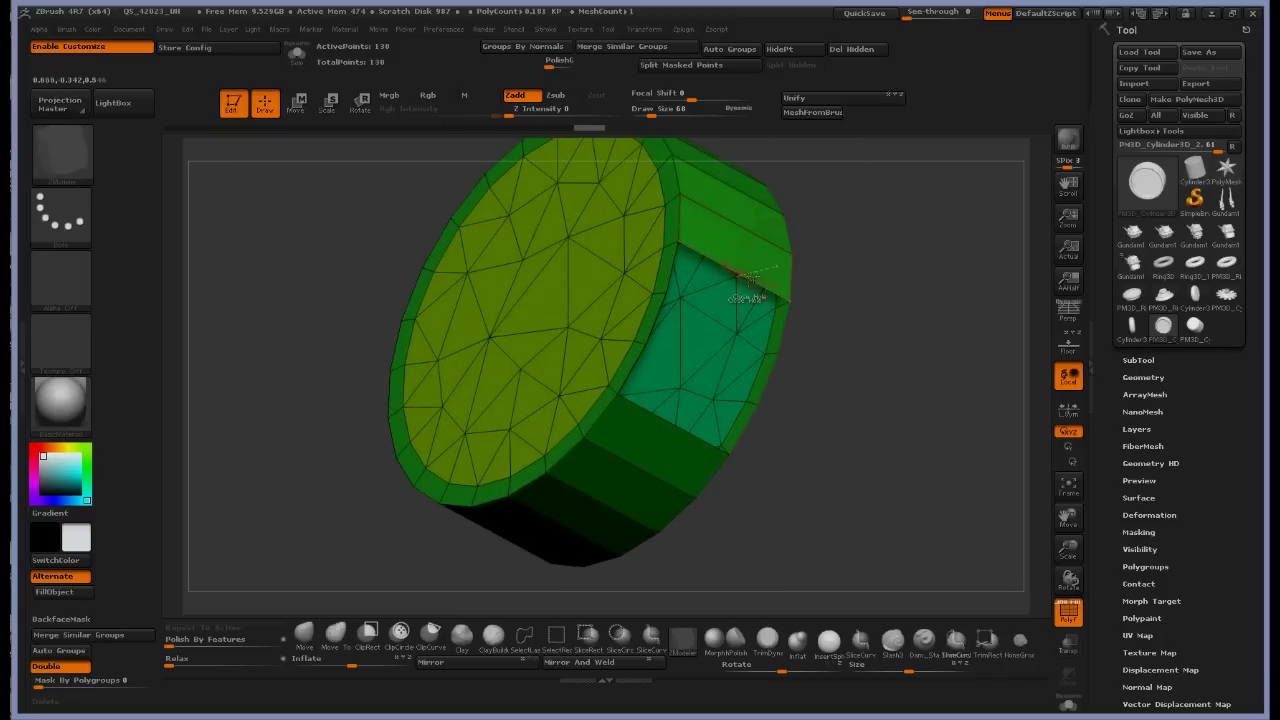
{"action": "key", "text": "space"}
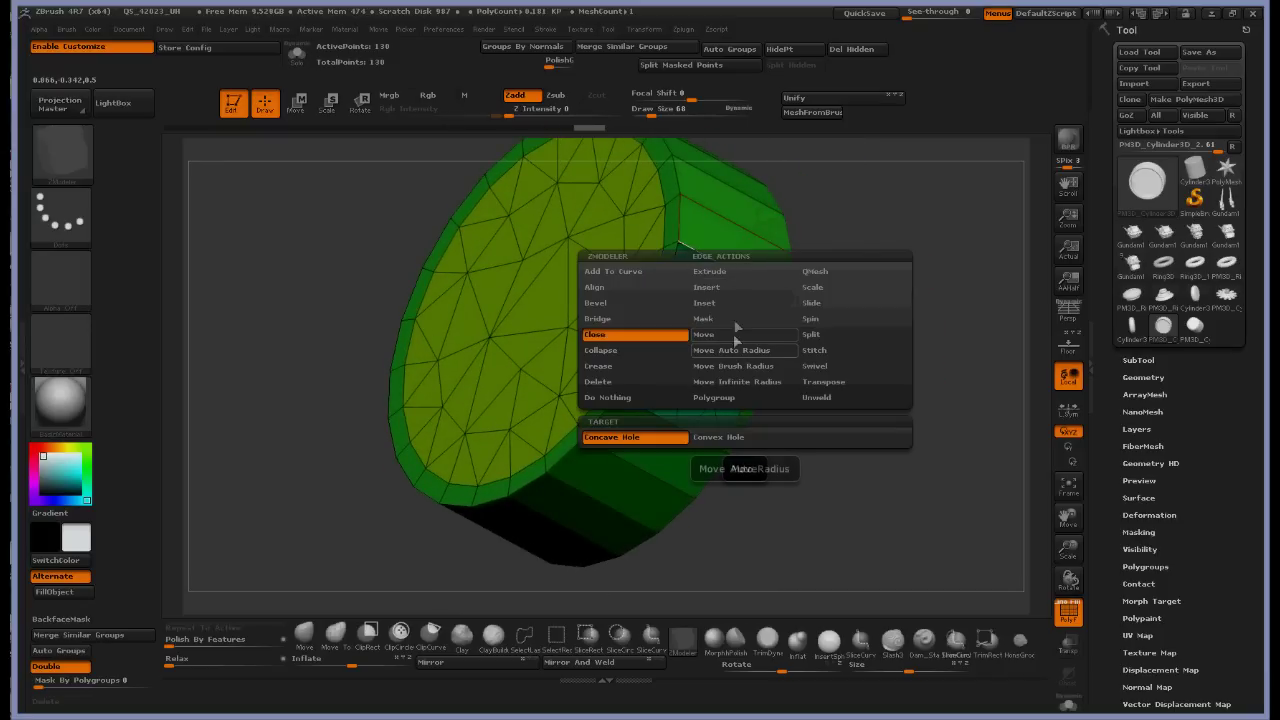
{"action": "left_click", "coordinate": [722, 438]}
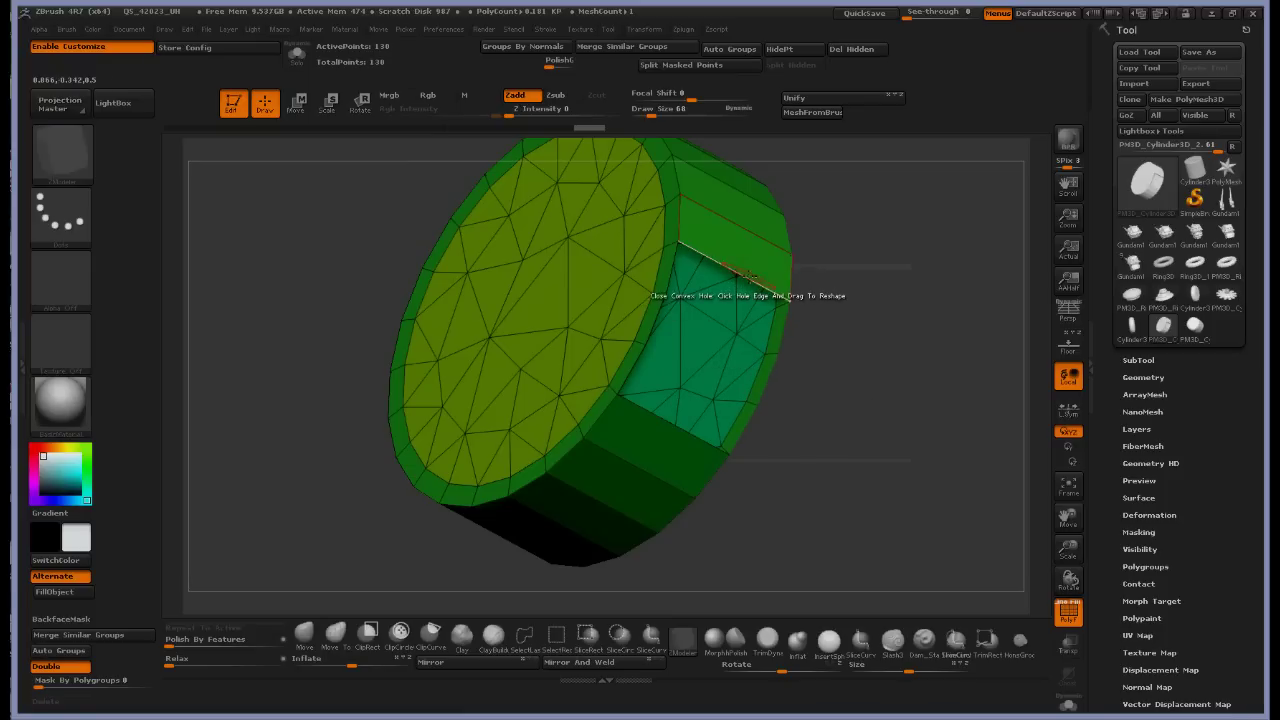
{"action": "mouse_move", "coordinate": [749, 278]}
{"action": "left_mouse_down"}
{"action": "mouse_move", "coordinate": [916, 315]}
{"action": "mouse_move", "coordinate": [965, 404]}
{"action": "mouse_move", "coordinate": [971, 343]}
{"action": "mouse_move", "coordinate": [883, 390]}
{"action": "left_mouse_up"}
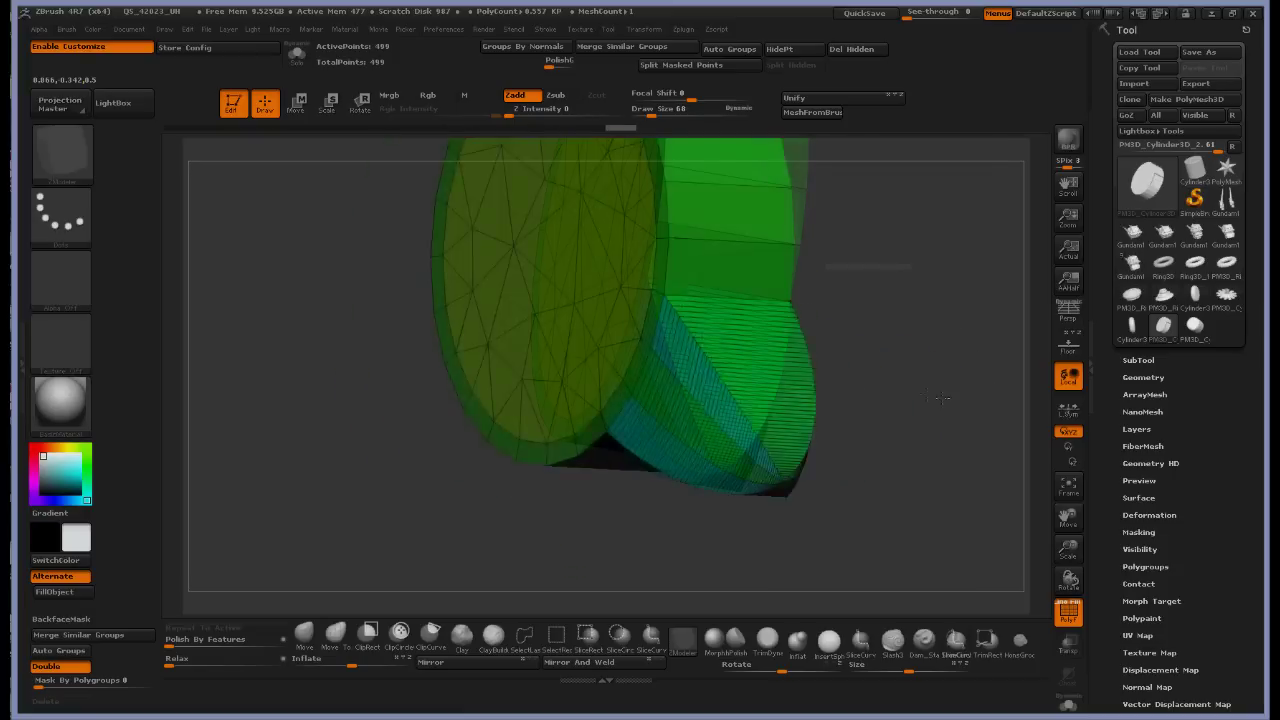
Step: Undo the convex cap and preview closing the side hole with Converge To Edge
{"action": "key", "text": "ctrl+z"}
{"action": "key", "text": "space"}
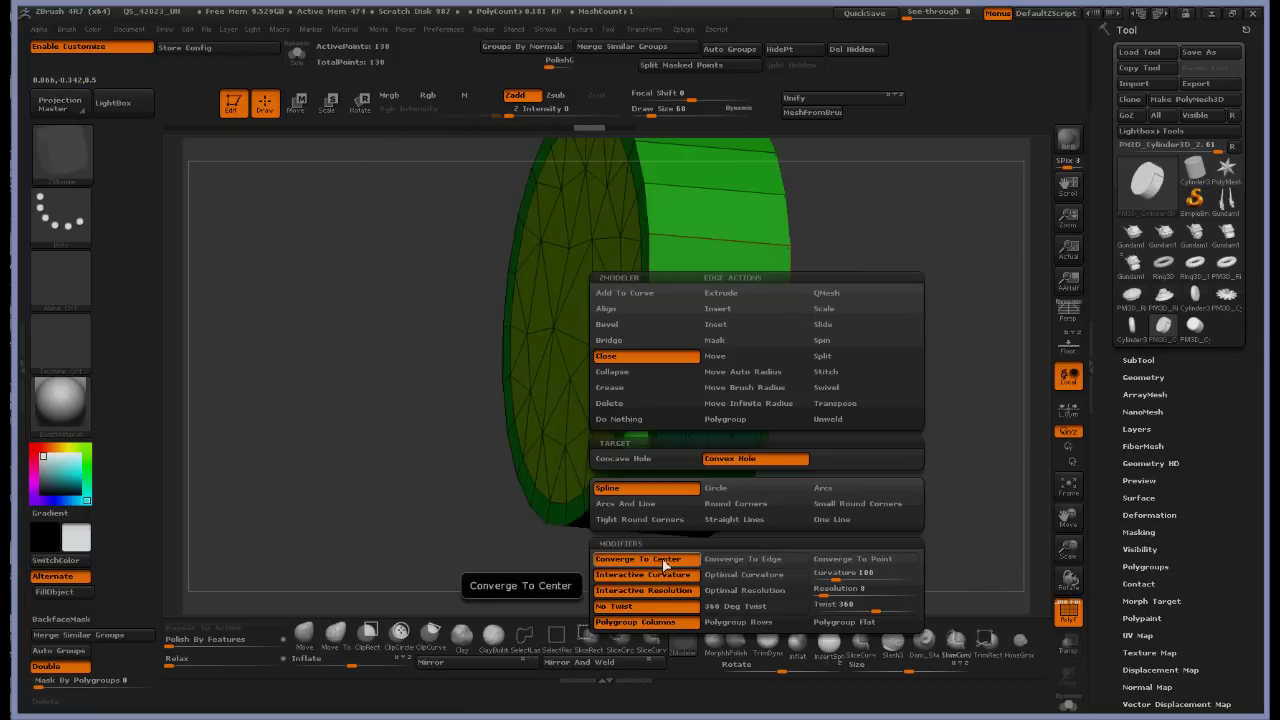
{"action": "left_click", "coordinate": [752, 560]}
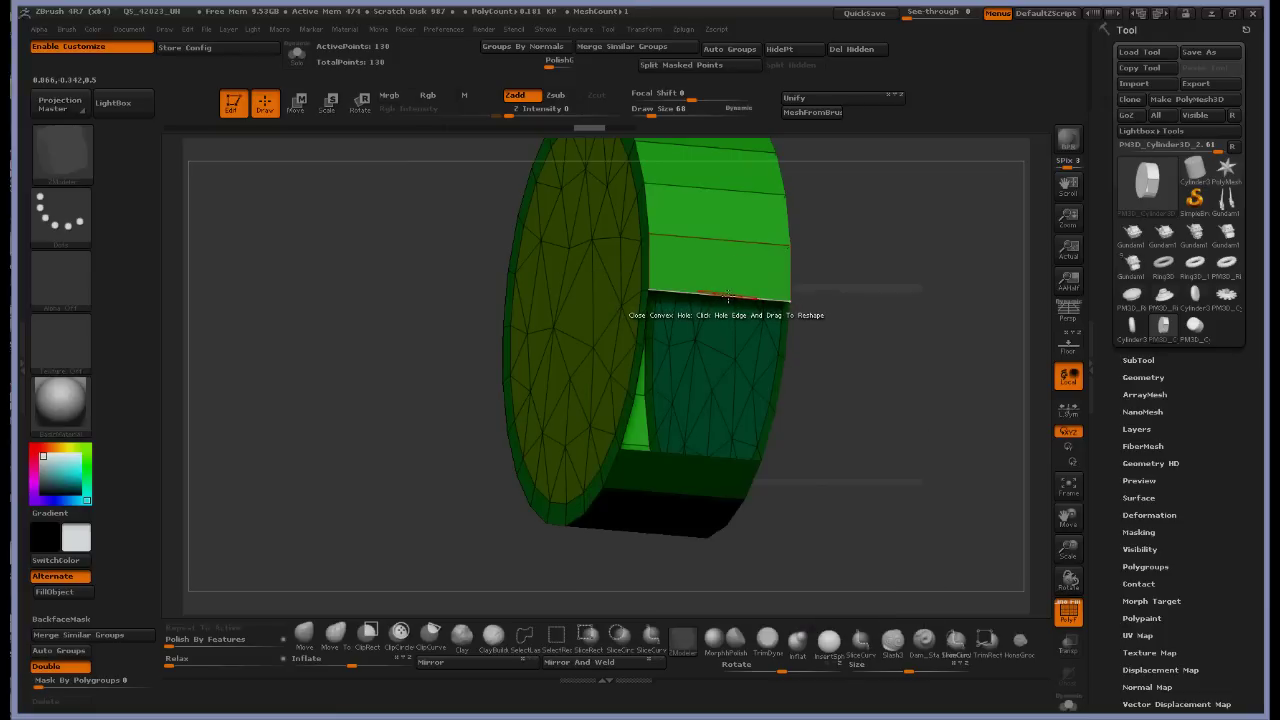
{"action": "left_click", "coordinate": [727, 296]}
{"action": "left_click_drag", "start_coordinate": [727, 296], "coordinate": [951, 319]}
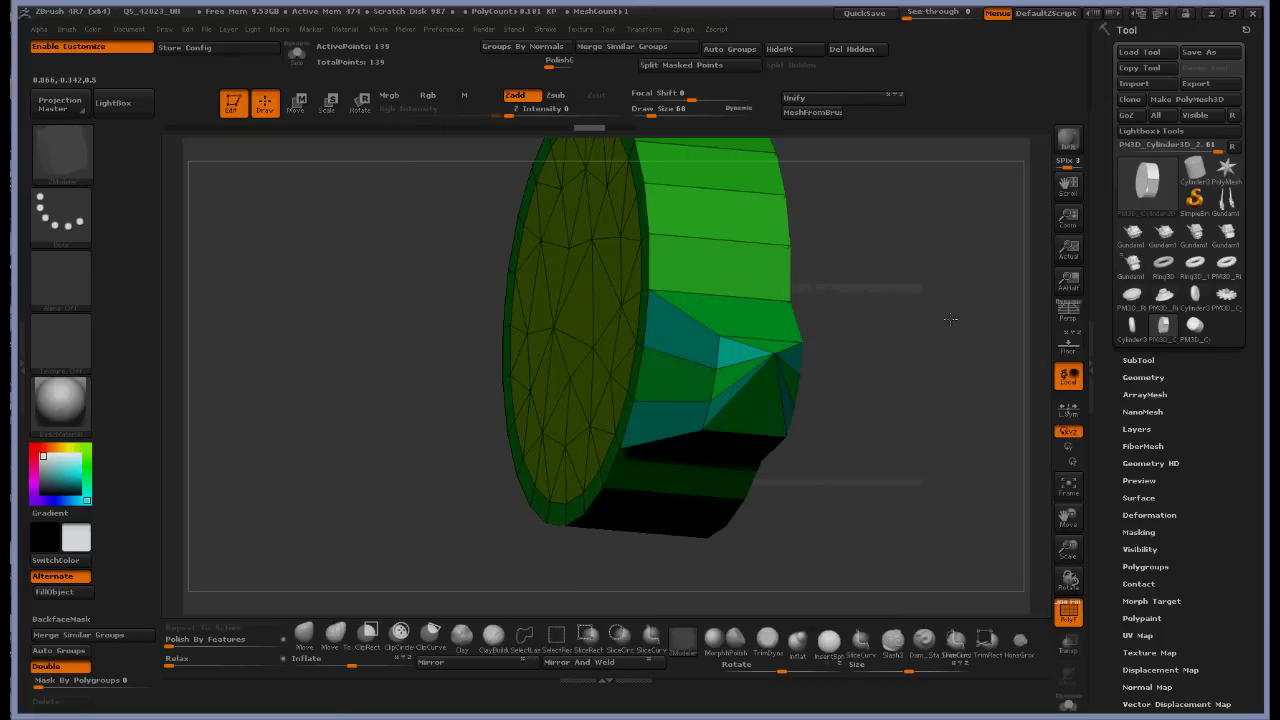
Step: Undo that fill and preview a cap that converges to a point
{"action": "key", "text": "ctrl+z"}
{"action": "key", "text": "ctrl+z"}
{"action": "key", "text": "space"}
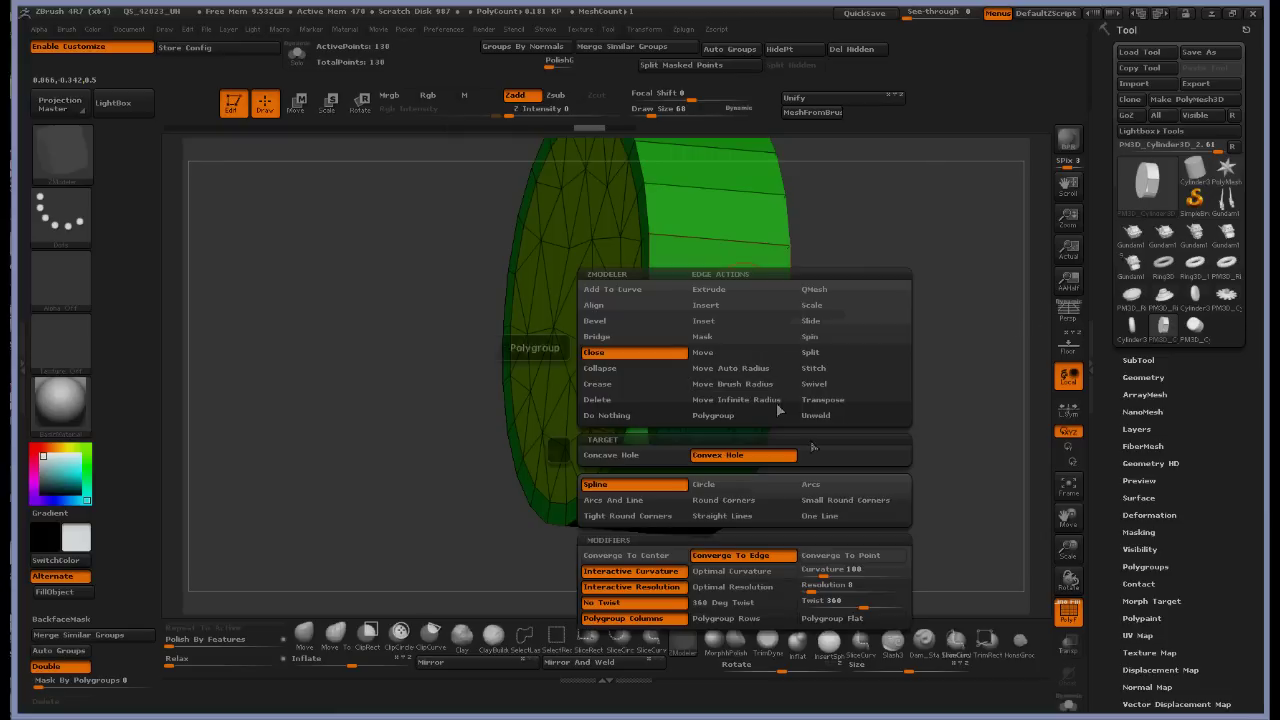
{"action": "left_click", "coordinate": [840, 556]}
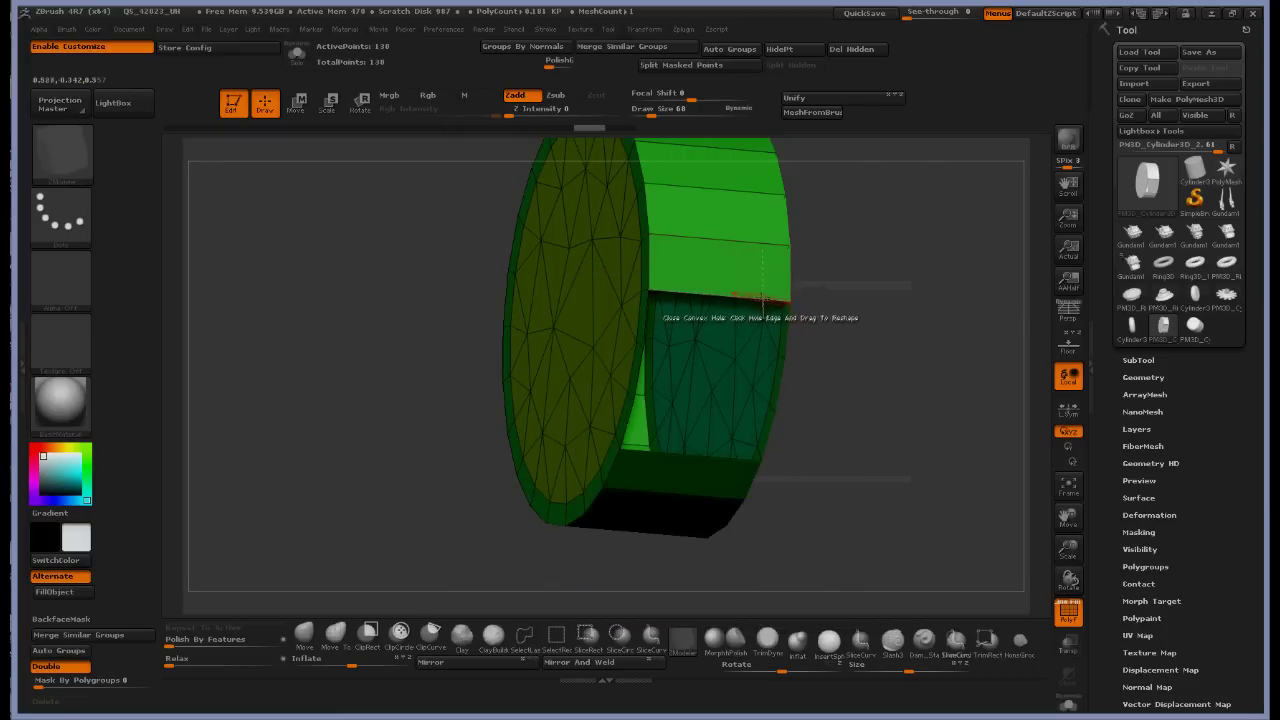
{"action": "left_click", "coordinate": [763, 296]}
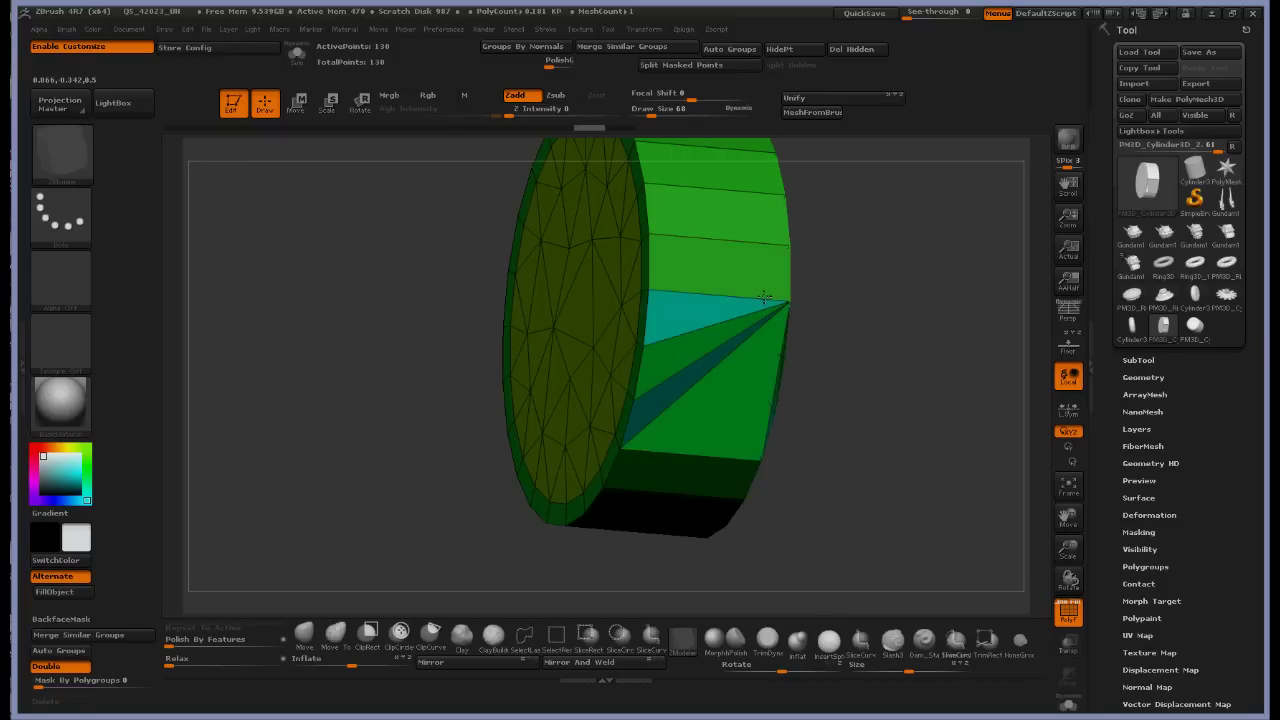
{"action": "left_click_drag", "start_coordinate": [763, 296], "coordinate": [978, 345]}
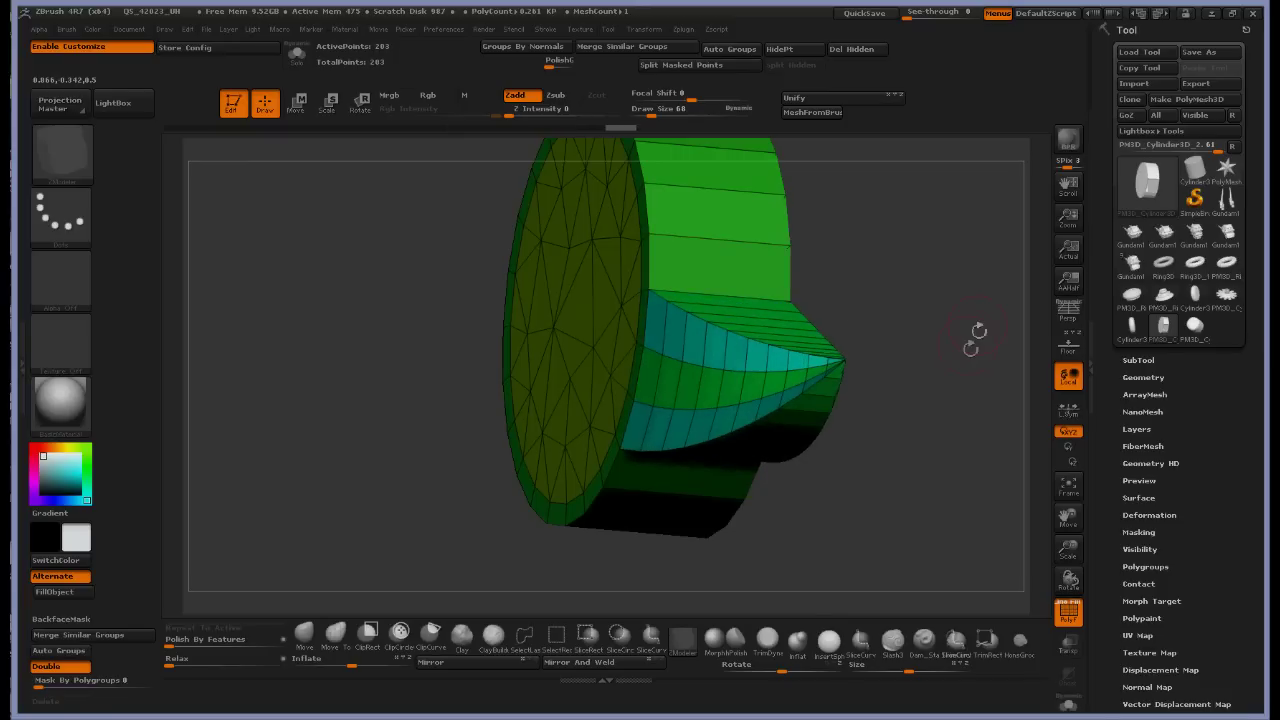
Step: Undo it and preview a centre-converging cap with a 360 twist
{"action": "key", "text": "ctrl+z"}
{"action": "key", "text": "space"}
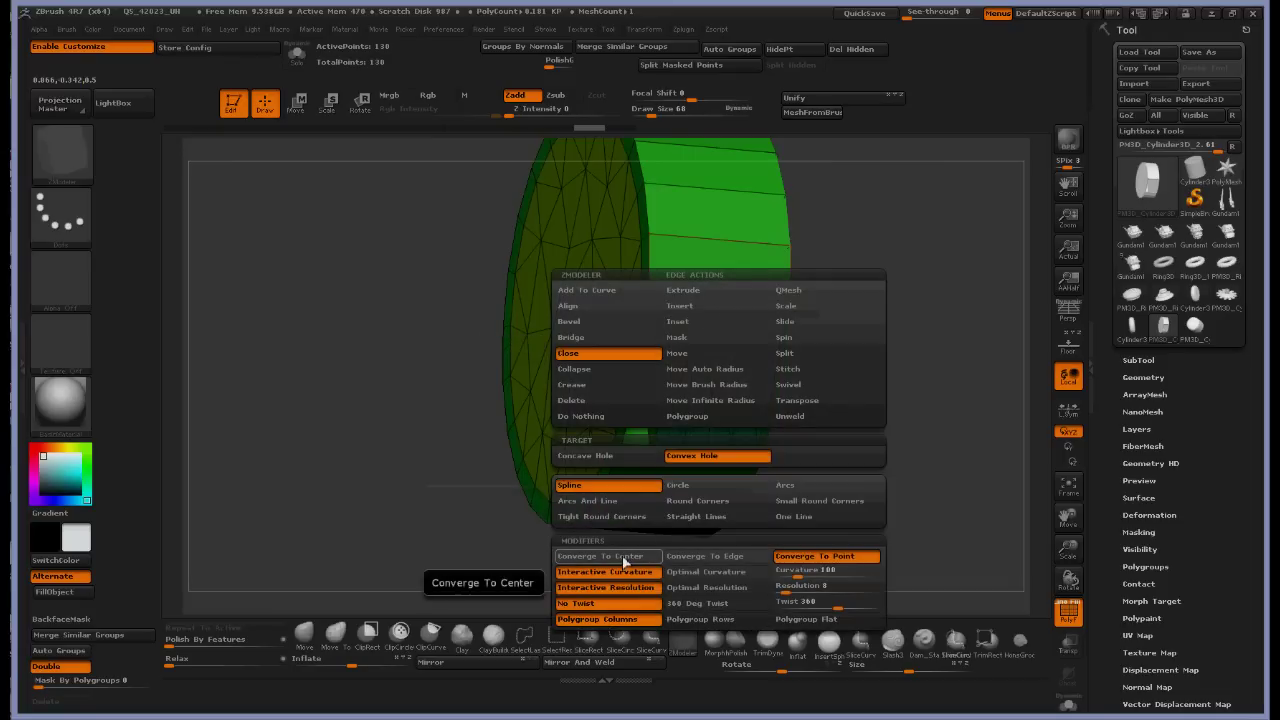
{"action": "left_click", "coordinate": [626, 560]}
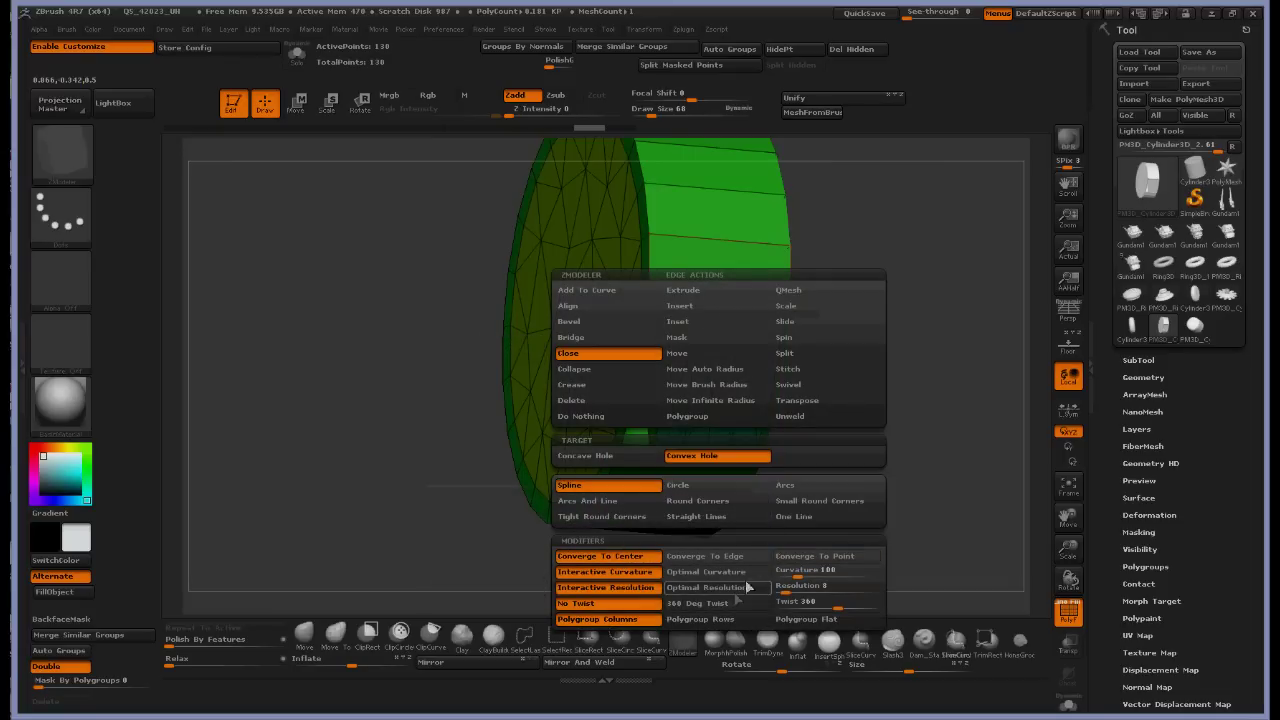
{"action": "left_click", "coordinate": [714, 608]}
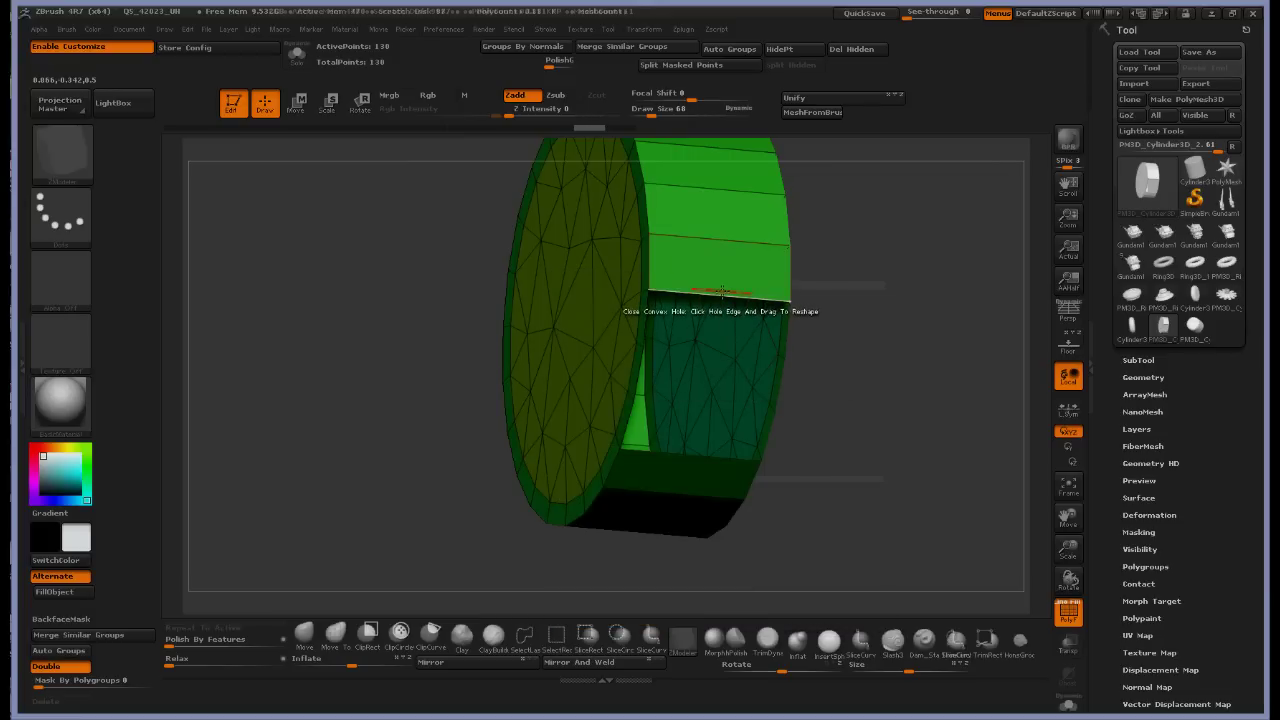
{"action": "mouse_move", "coordinate": [722, 291]}
{"action": "left_mouse_down"}
{"action": "mouse_move", "coordinate": [970, 413]}
{"action": "mouse_move", "coordinate": [956, 309]}
{"action": "mouse_move", "coordinate": [973, 374]}
{"action": "mouse_move", "coordinate": [808, 322]}
{"action": "left_mouse_up"}
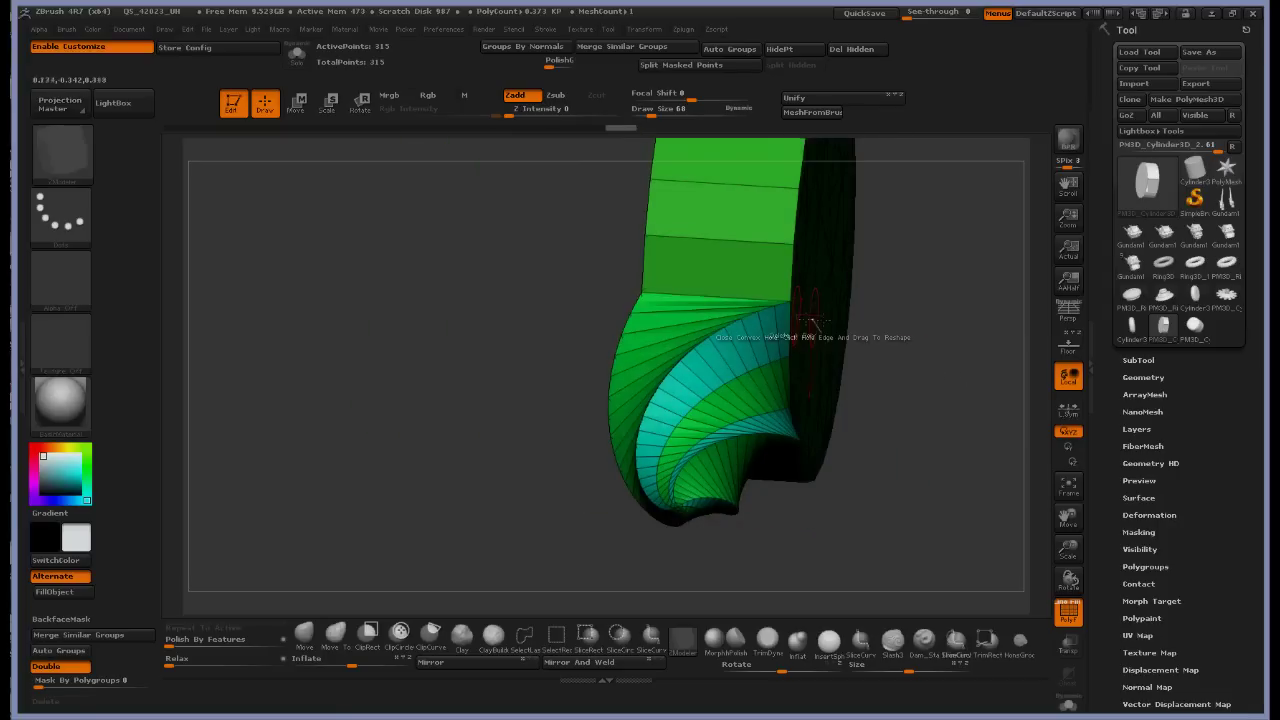
Step: Undo the twisted cap, preview an adjustable-twist pointed cap, then reselect Converge To Edge
{"action": "key", "text": "ctrl+z"}
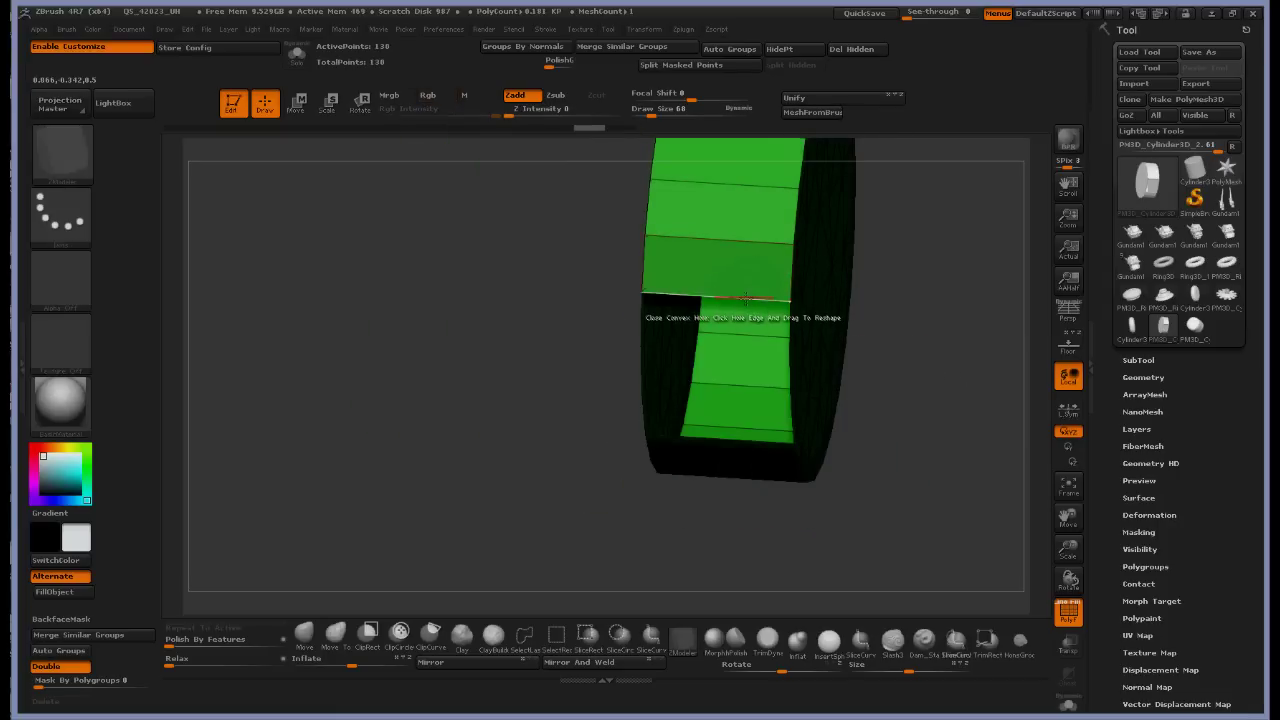
{"action": "key", "text": "space"}
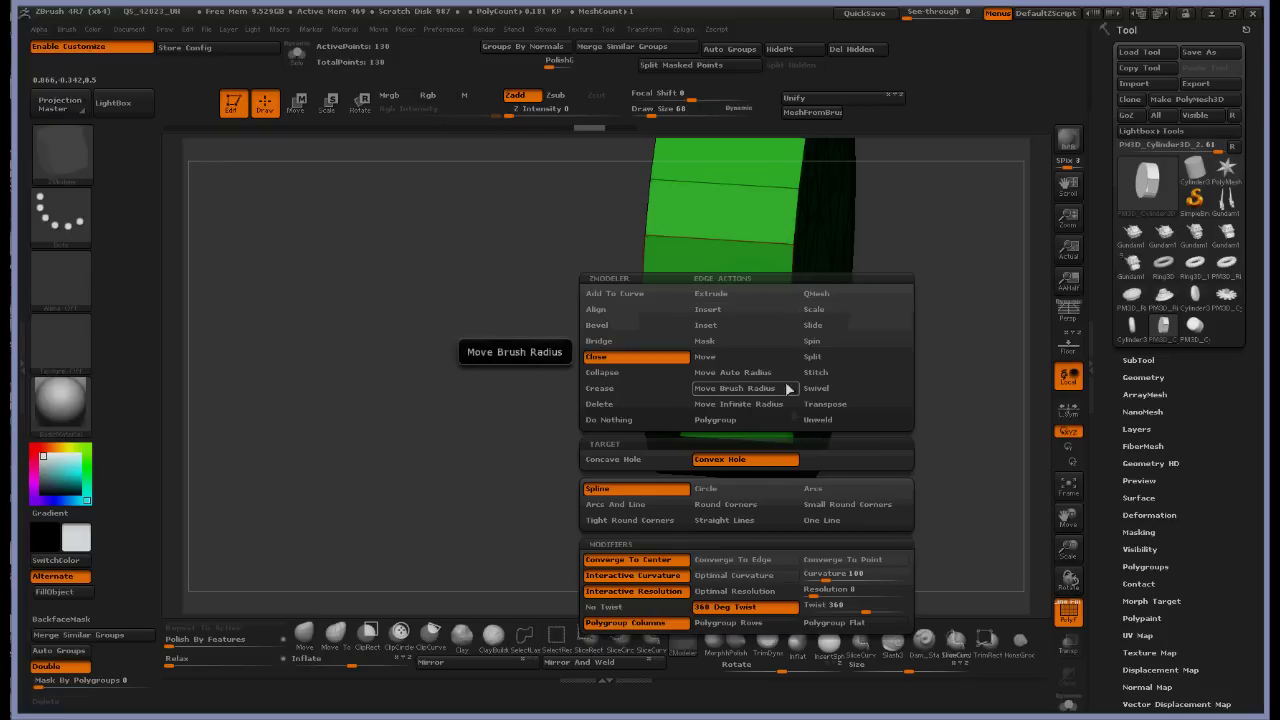
{"action": "left_click", "coordinate": [845, 608]}
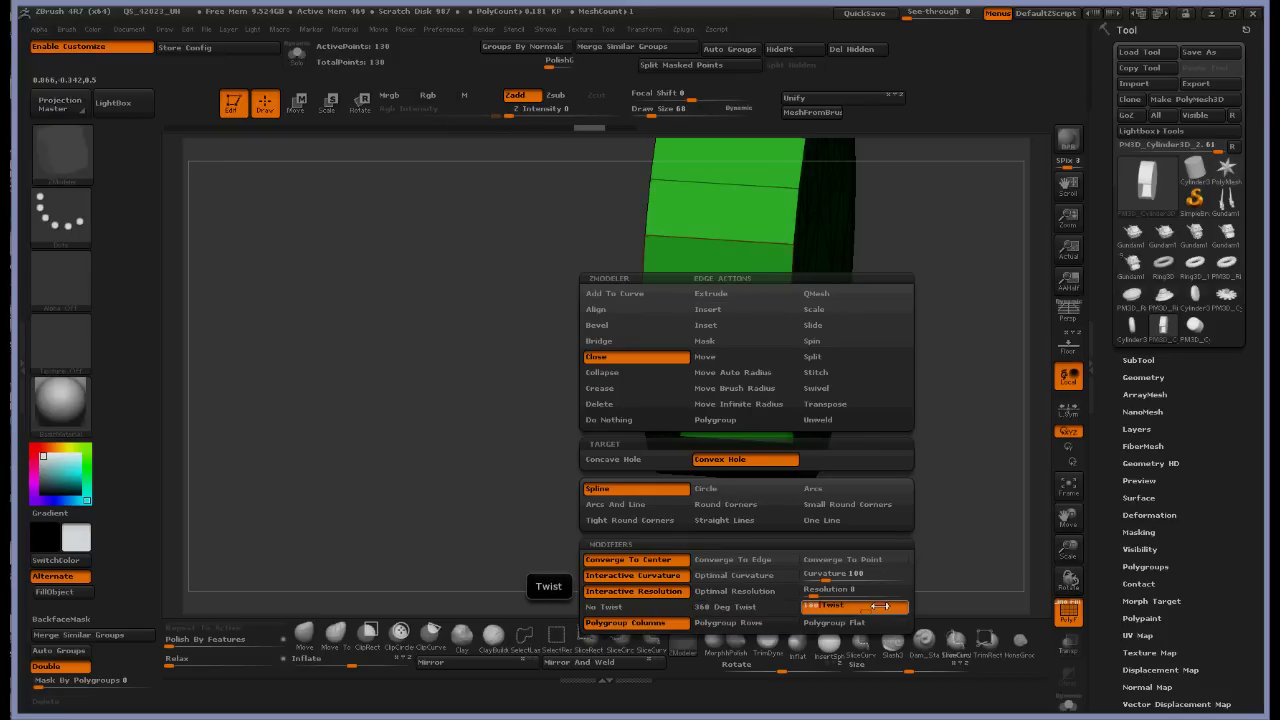
{"action": "left_click", "coordinate": [760, 459]}
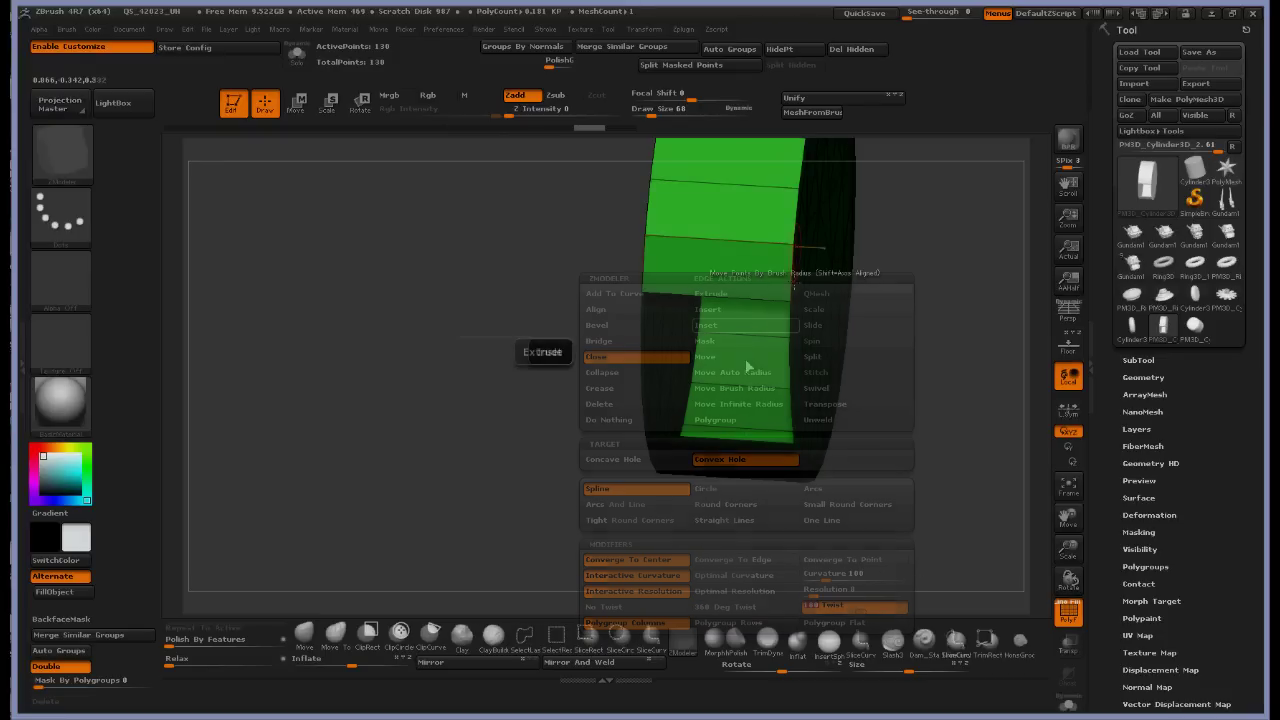
{"action": "mouse_move", "coordinate": [738, 294]}
{"action": "left_mouse_down"}
{"action": "mouse_move", "coordinate": [990, 323]}
{"action": "mouse_move", "coordinate": [908, 401]}
{"action": "left_mouse_up"}
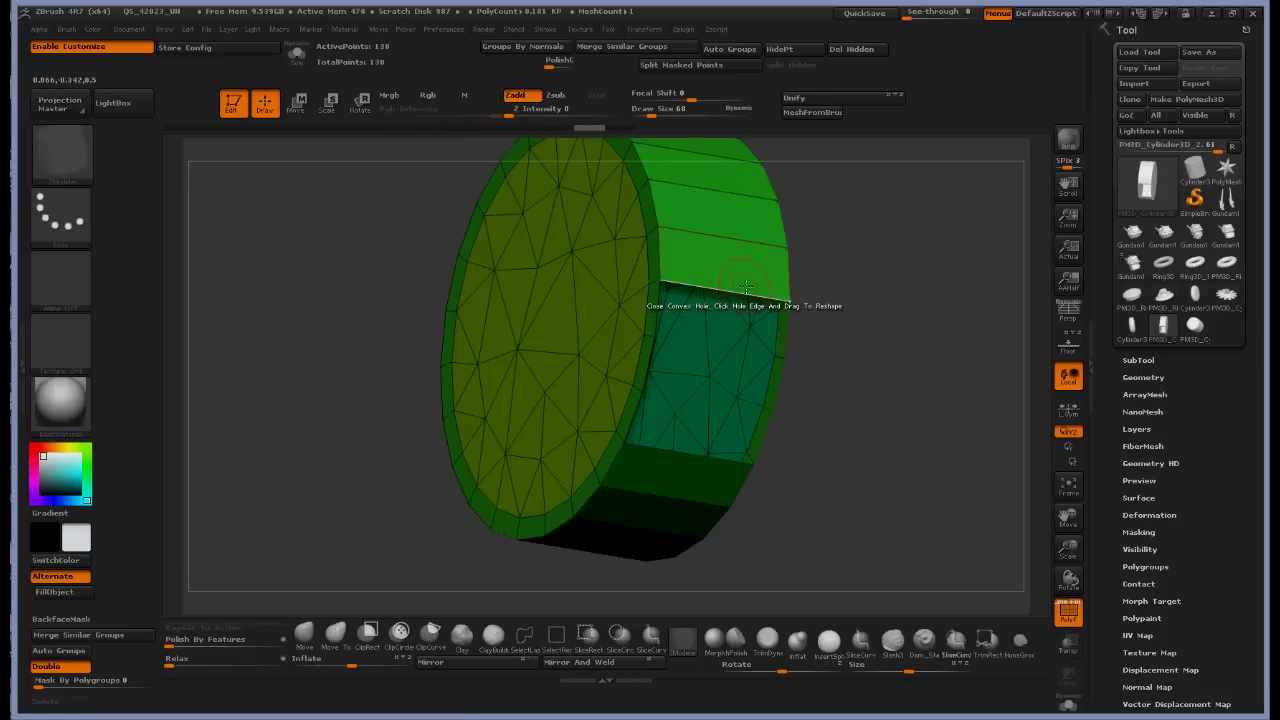
{"action": "key", "text": "space"}
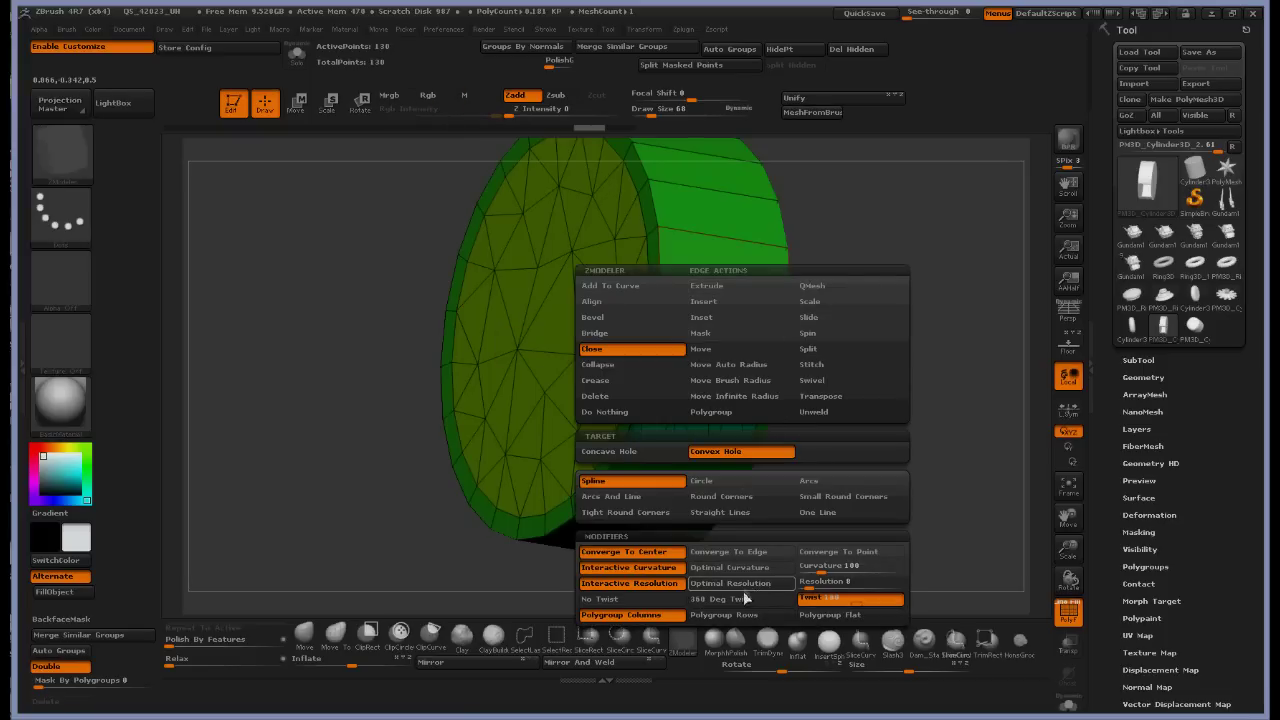
{"action": "left_click", "coordinate": [734, 558]}
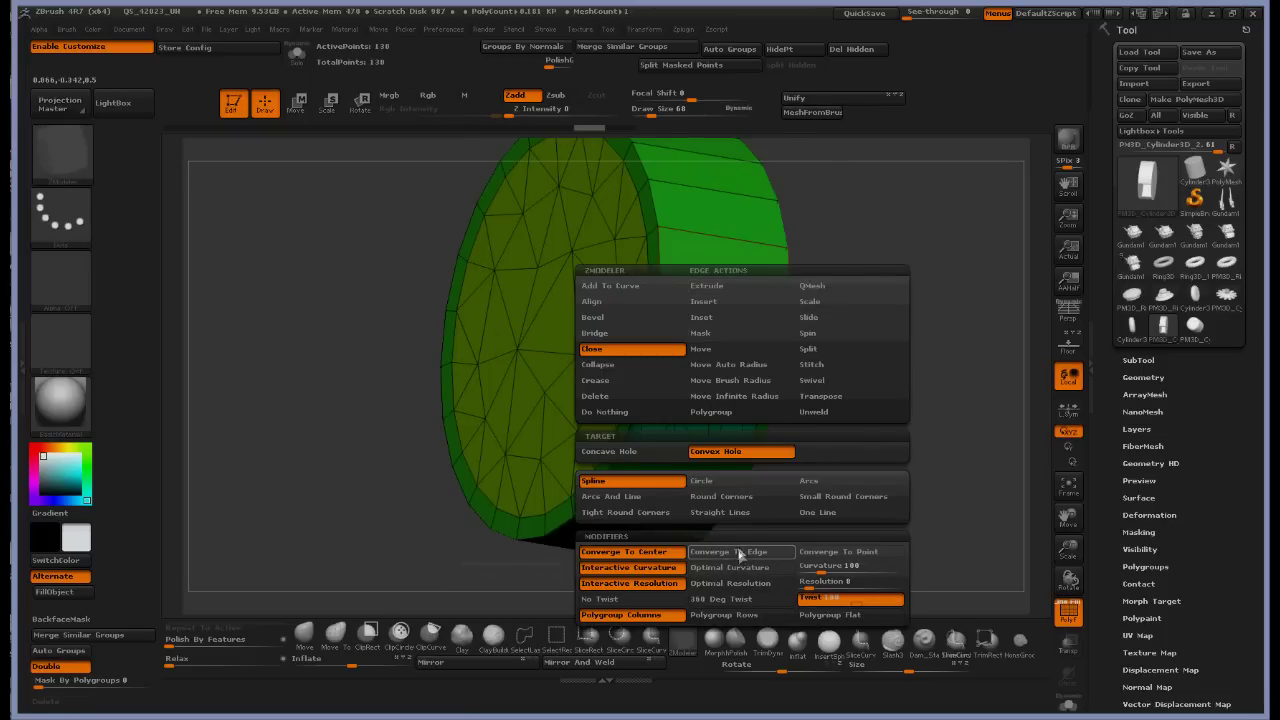
{"action": "key", "text": "space"}
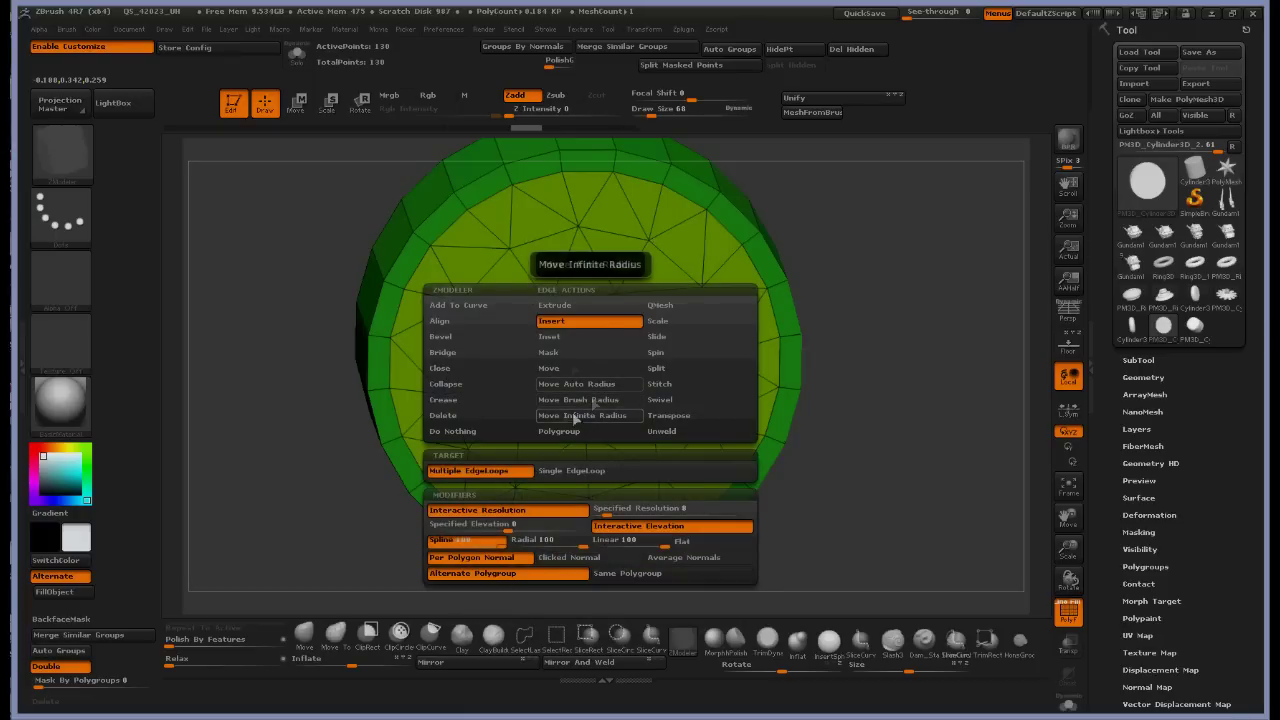
Step: Switch to Edge Delete, turn the end cap face-on, and dissolve two central diagonal edges
{"action": "left_click", "coordinate": [458, 415]}
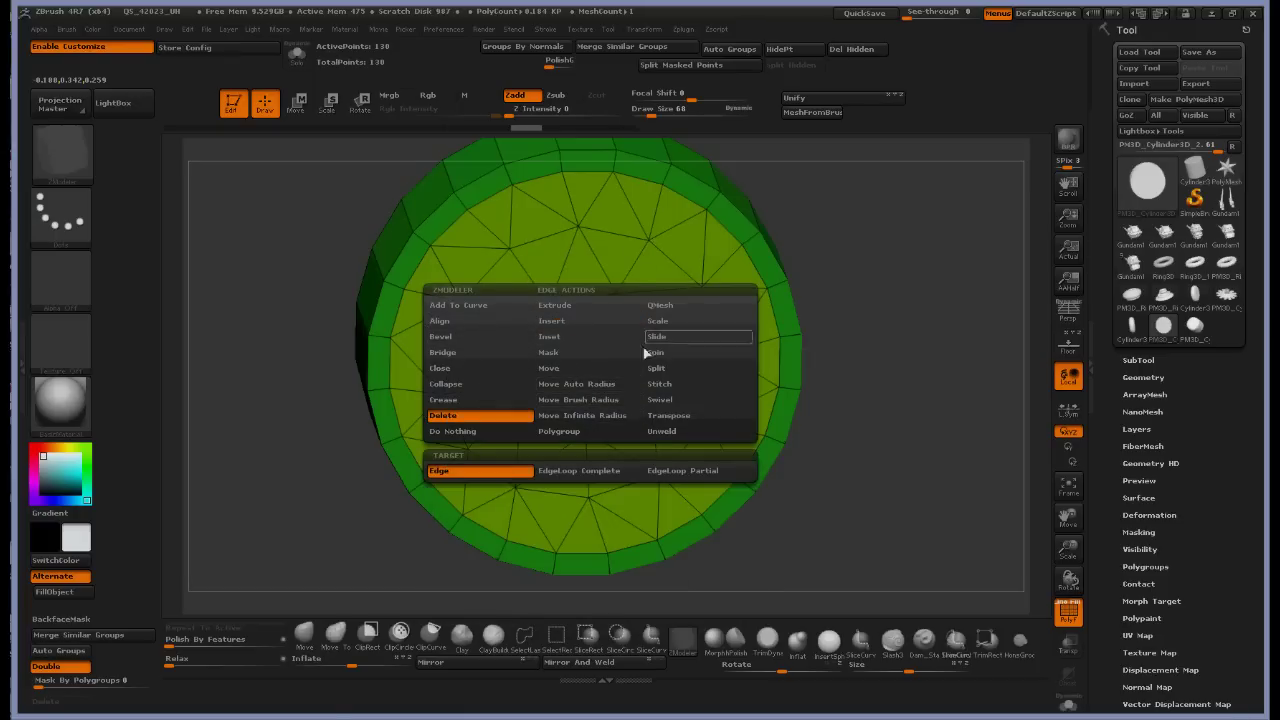
{"action": "left_click_drag", "start_coordinate": [590, 405], "coordinate": [698, 268]}
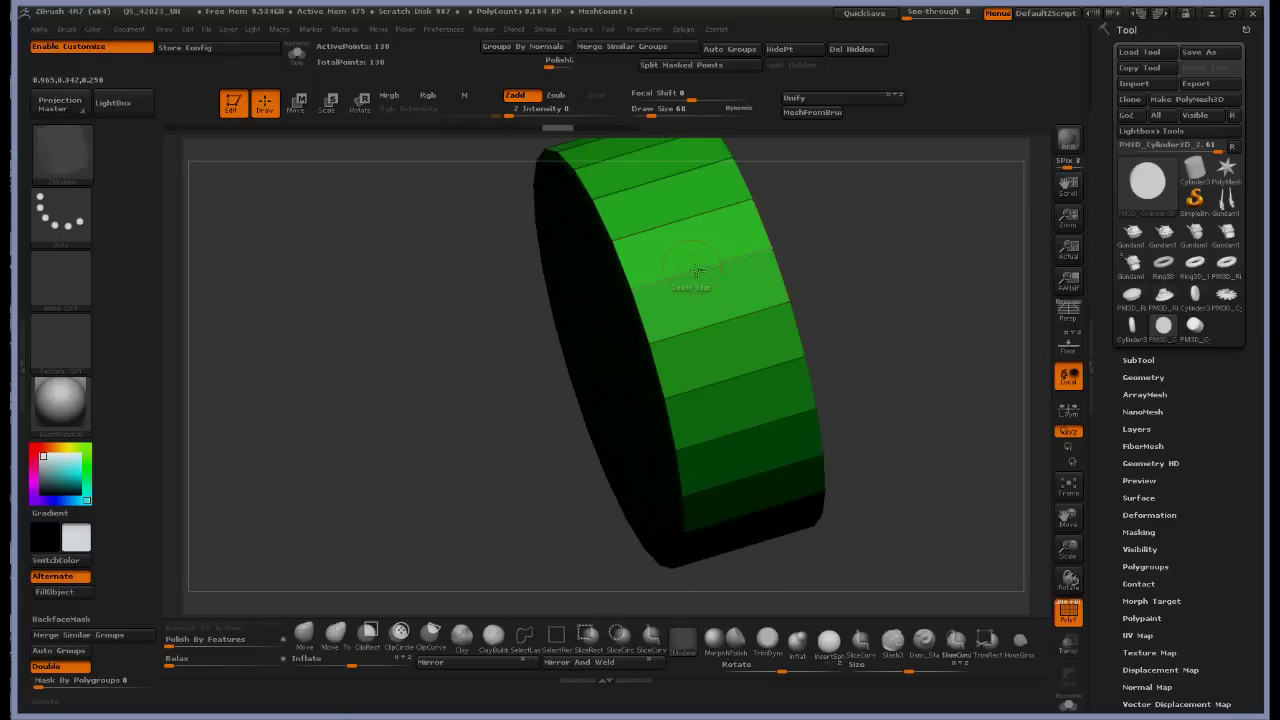
{"action": "mouse_move", "coordinate": [382, 447]}
{"action": "left_mouse_down"}
{"action": "mouse_move", "coordinate": [417, 462]}
{"action": "mouse_move", "coordinate": [420, 429]}
{"action": "left_mouse_up"}
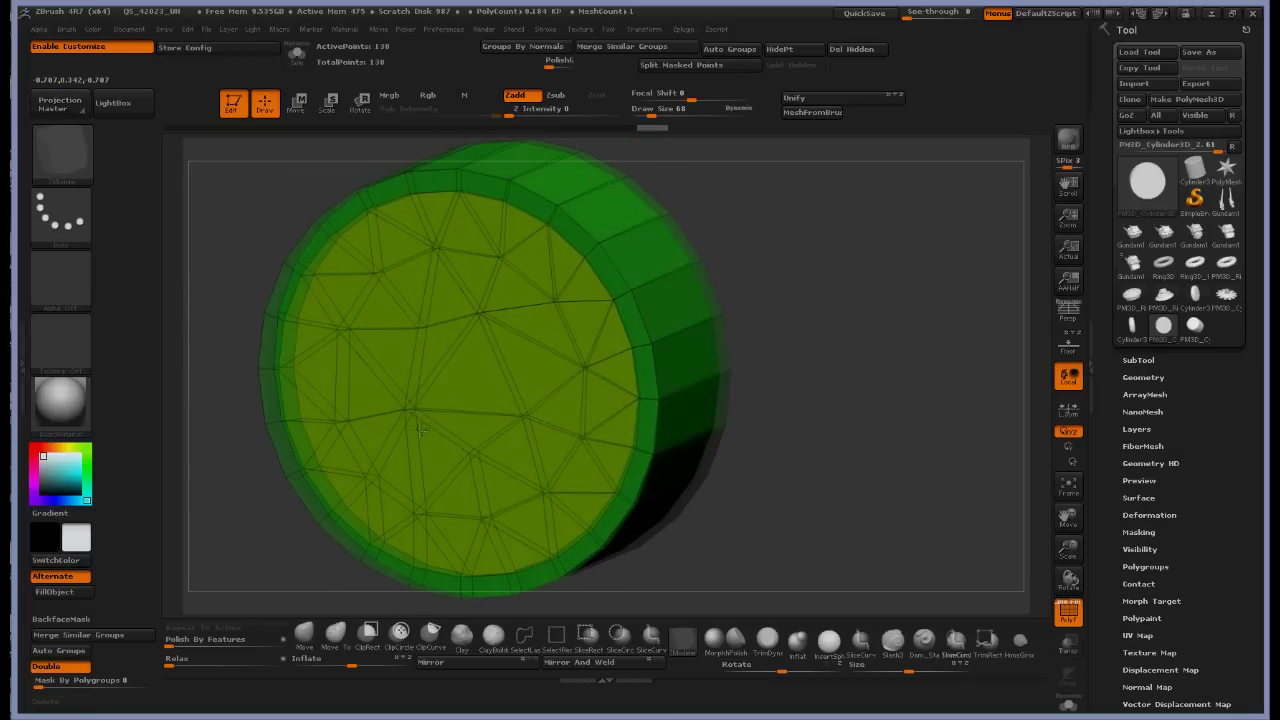
{"action": "left_click_drag", "start_coordinate": [420, 430], "coordinate": [436, 425]}
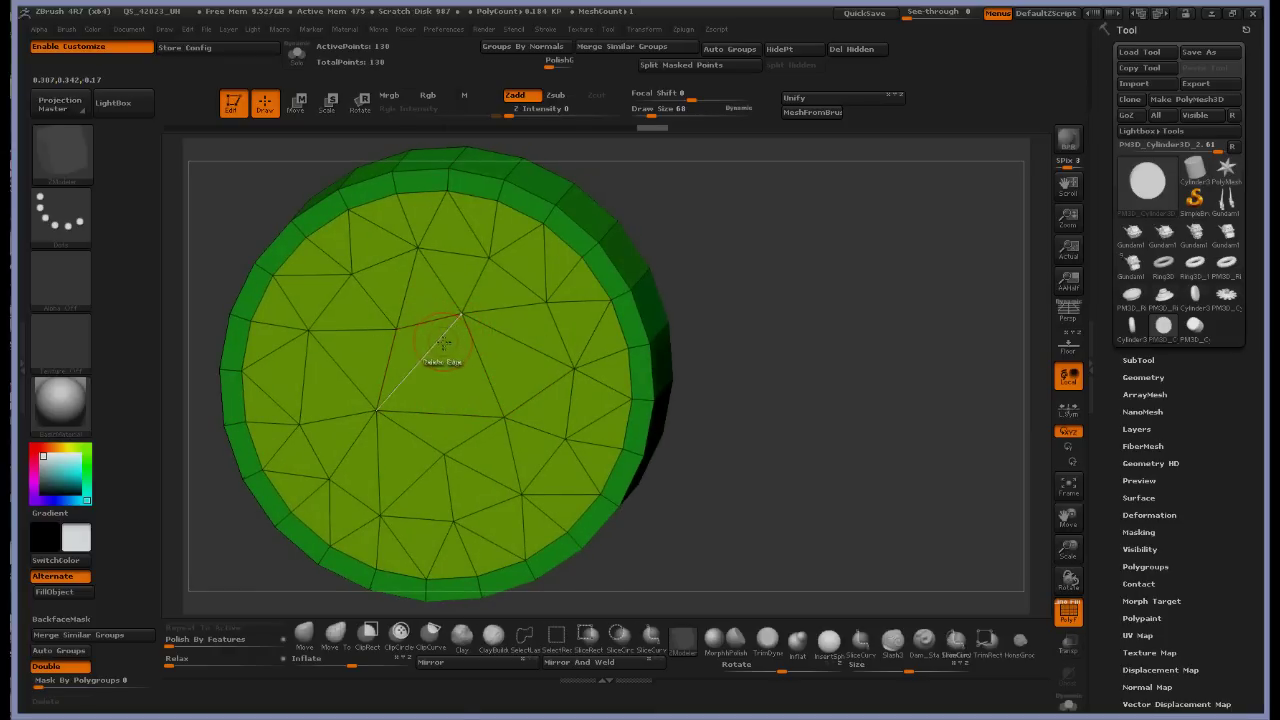
{"action": "left_click", "coordinate": [441, 350]}
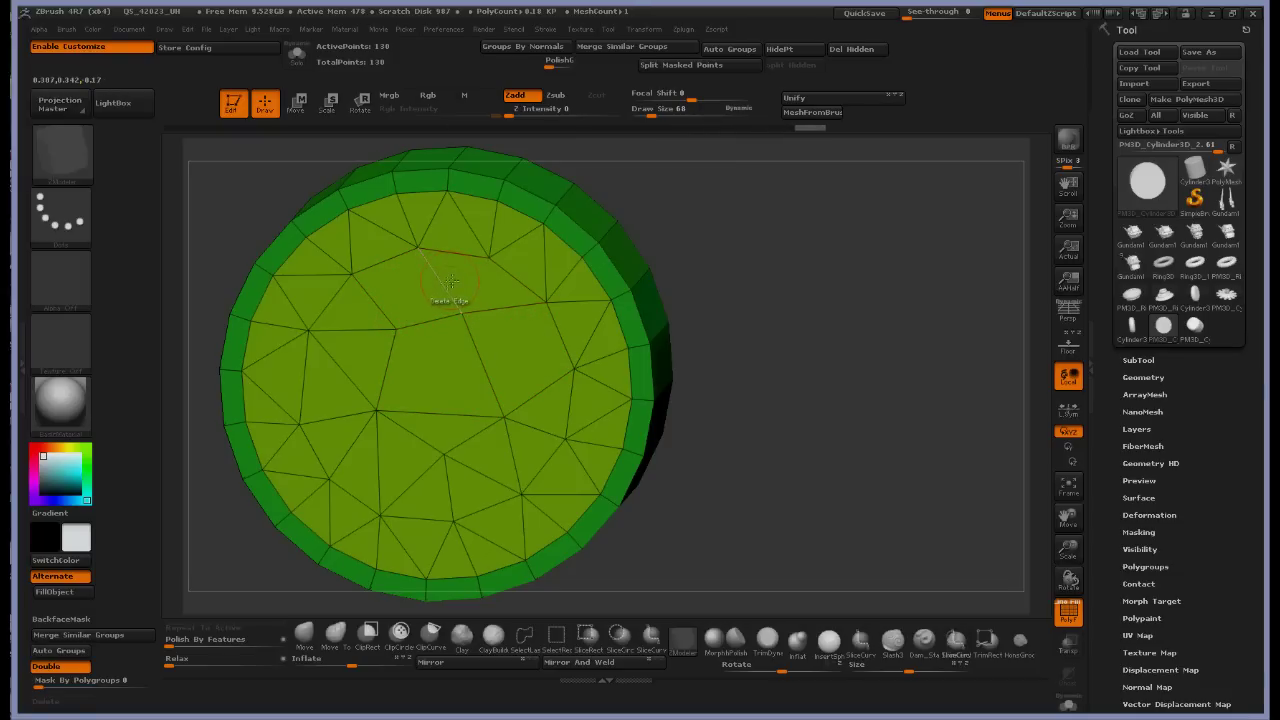
{"action": "left_click", "coordinate": [442, 283]}
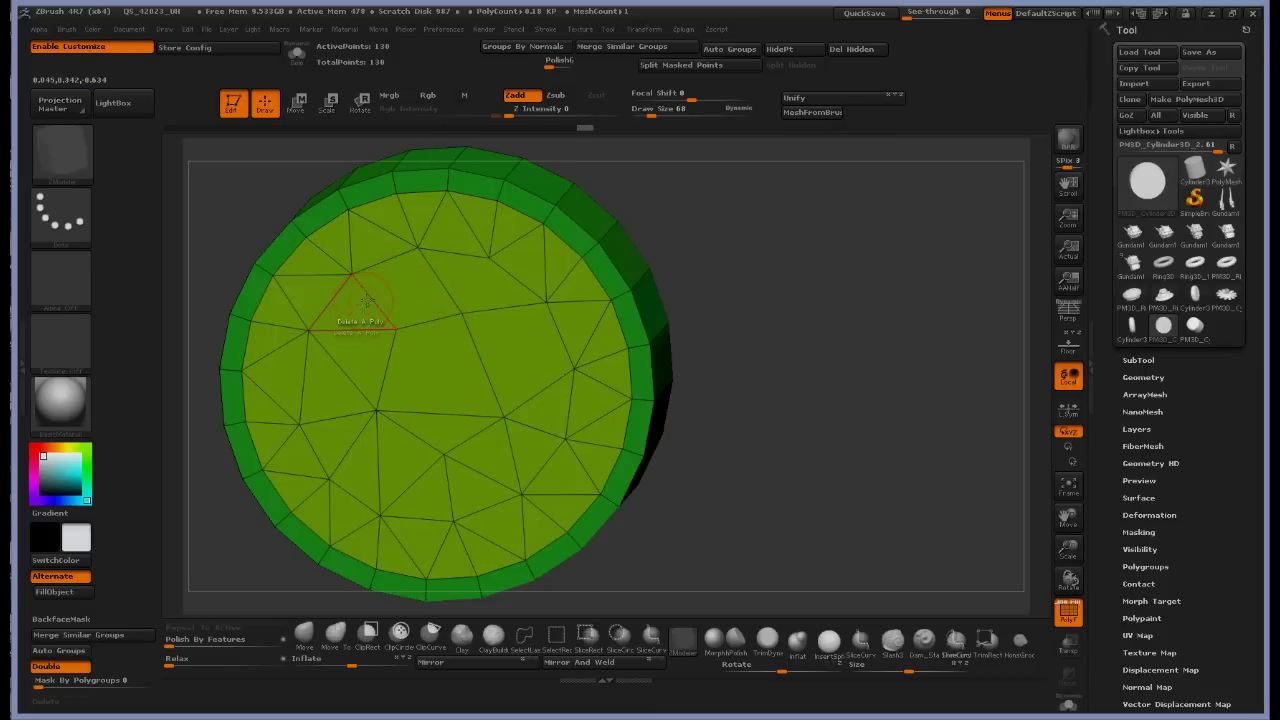
Step: Dissolve the remaining diagonal edges on the upper and lower-left cap, then orbit to check
{"action": "left_click", "coordinate": [558, 393]}
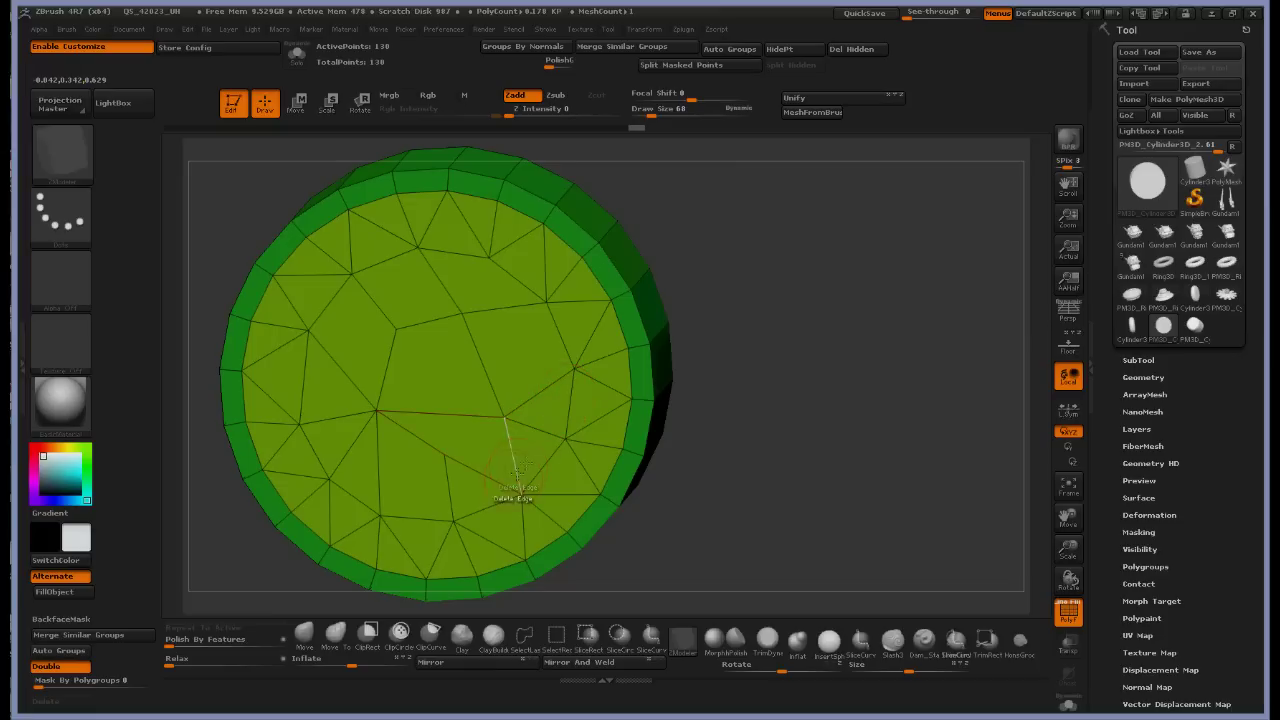
{"action": "left_click", "coordinate": [398, 522]}
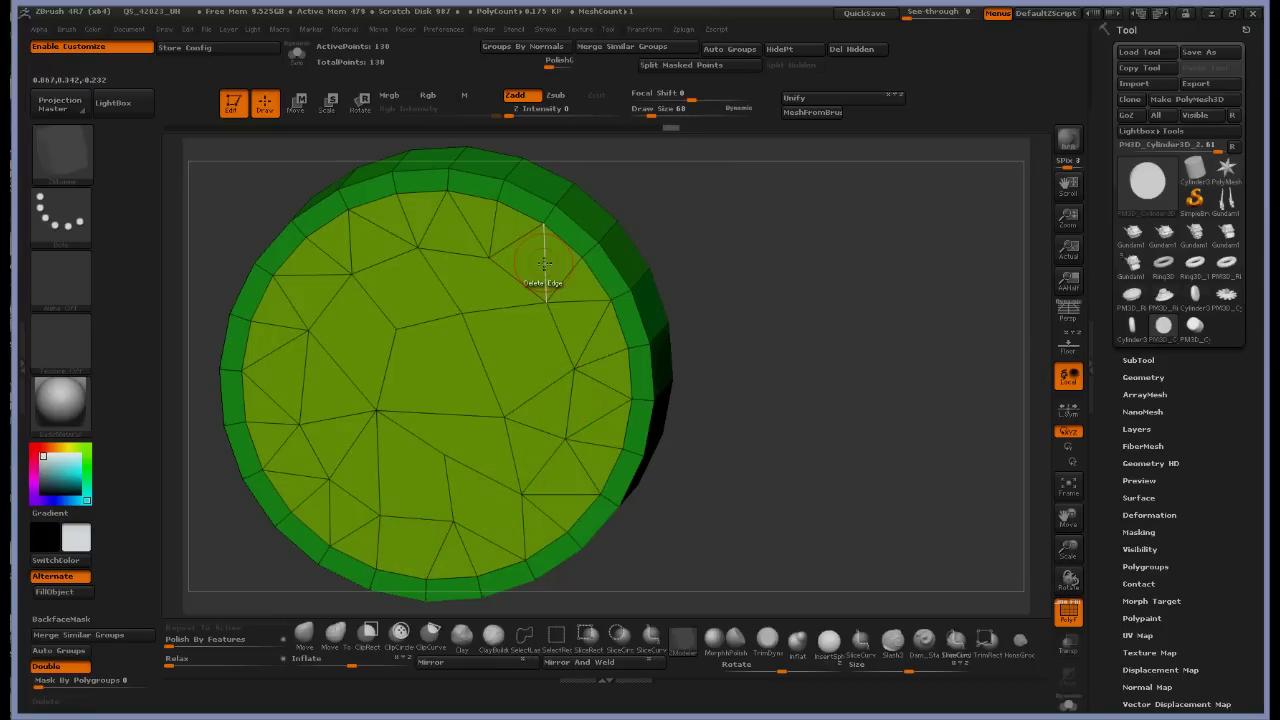
{"action": "left_click", "coordinate": [495, 225]}
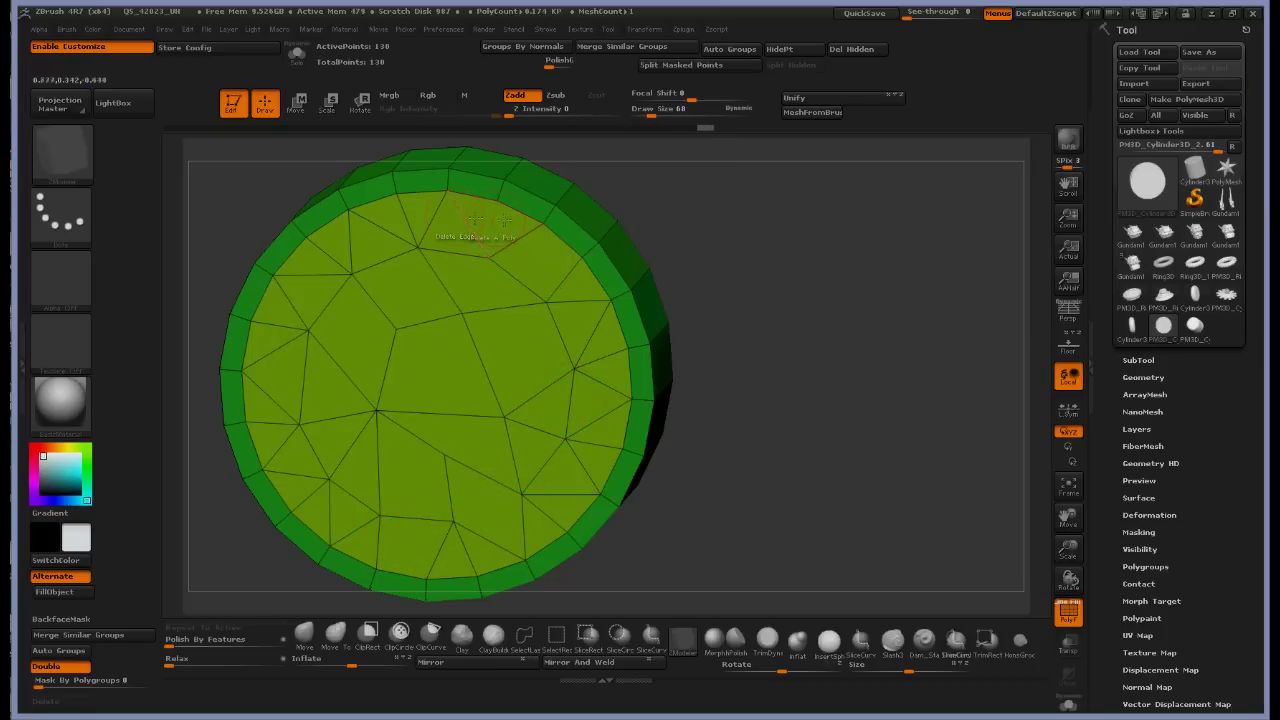
{"action": "left_click", "coordinate": [435, 222]}
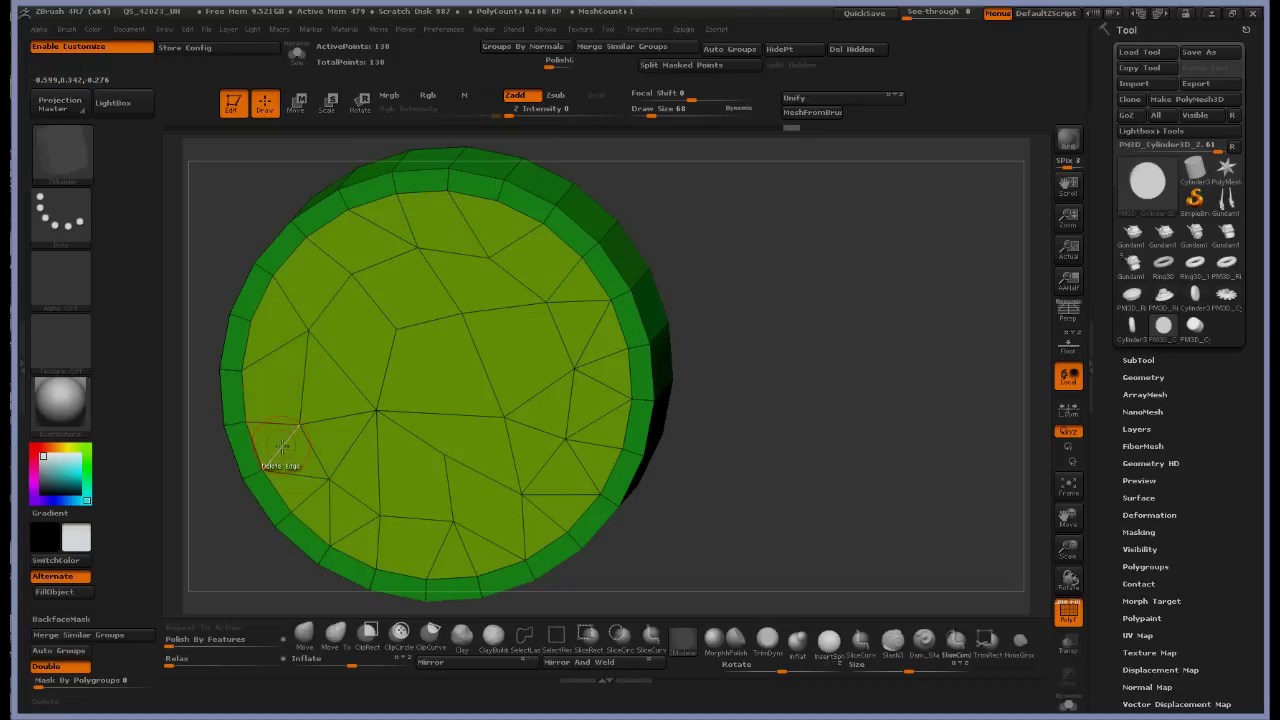
{"action": "left_click", "coordinate": [314, 500]}
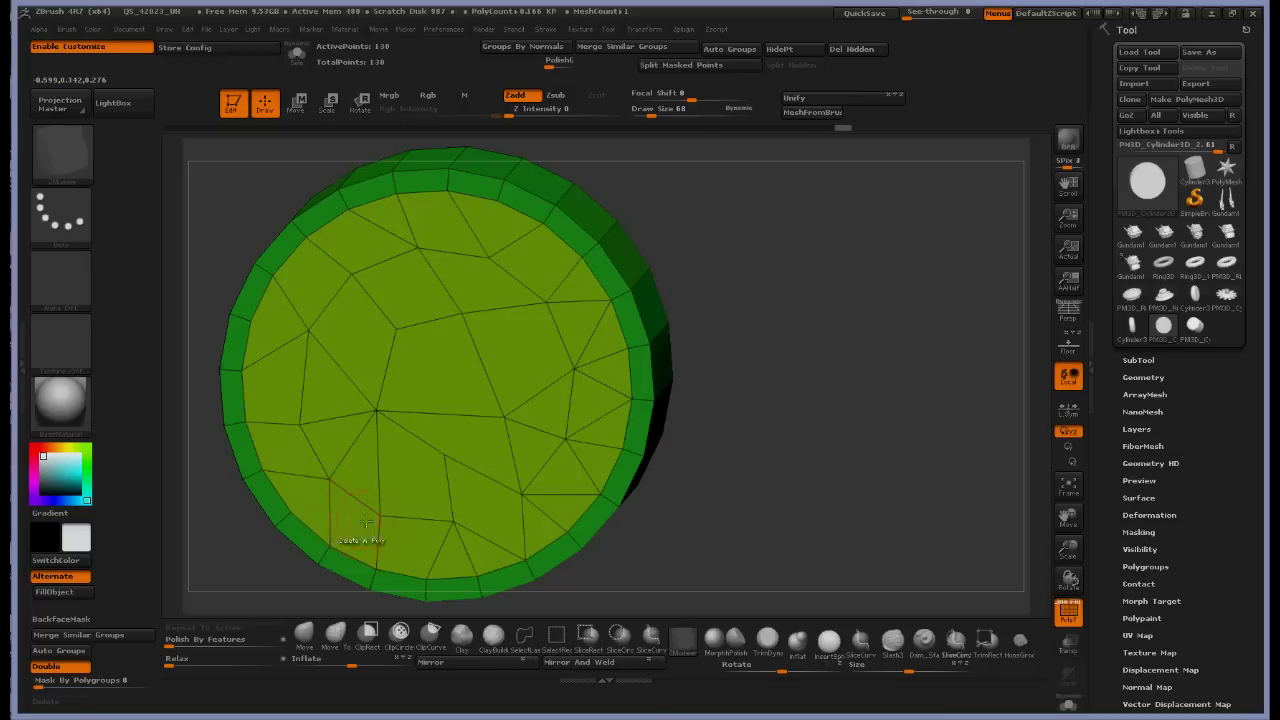
{"action": "left_click", "coordinate": [388, 516]}
{"action": "left_click", "coordinate": [352, 452]}
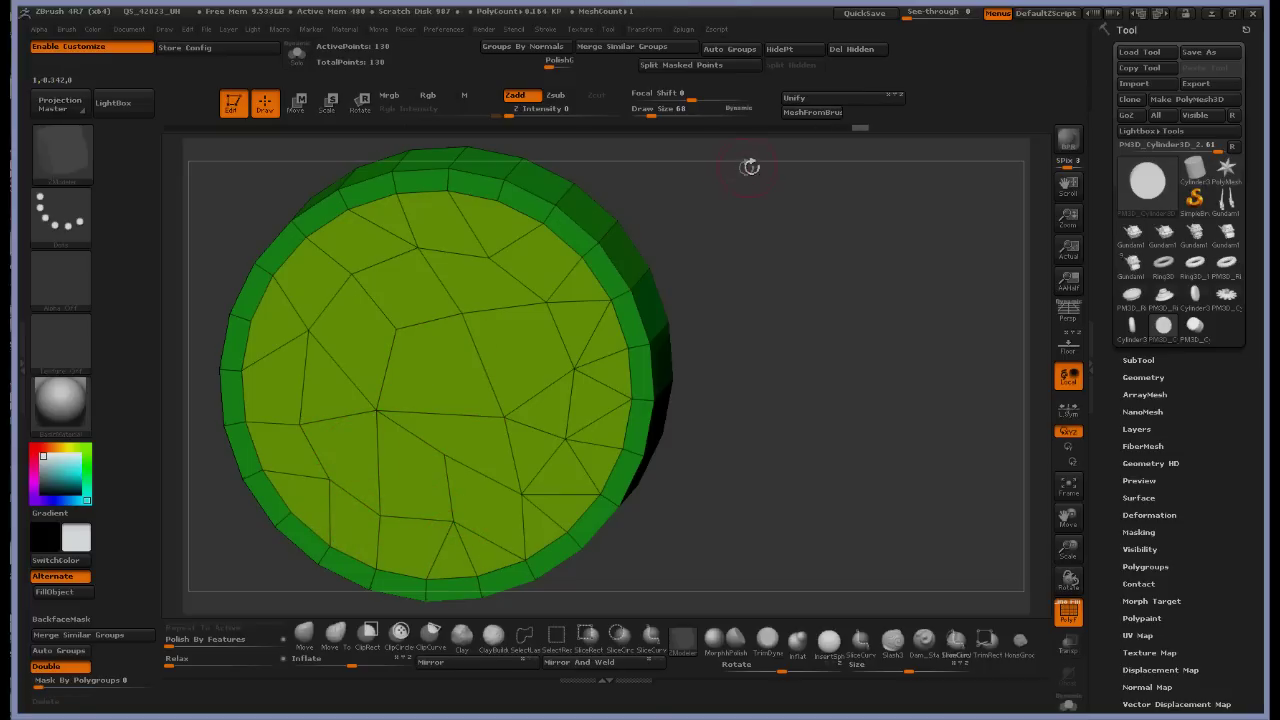
{"action": "mouse_move", "coordinate": [757, 205]}
{"action": "left_mouse_down"}
{"action": "mouse_move", "coordinate": [740, 235]}
{"action": "mouse_move", "coordinate": [500, 395]}
{"action": "left_mouse_up"}
Step: Bridge Two Points across the cap to add new edges between vertex pairs
{"action": "key", "text": "space"}
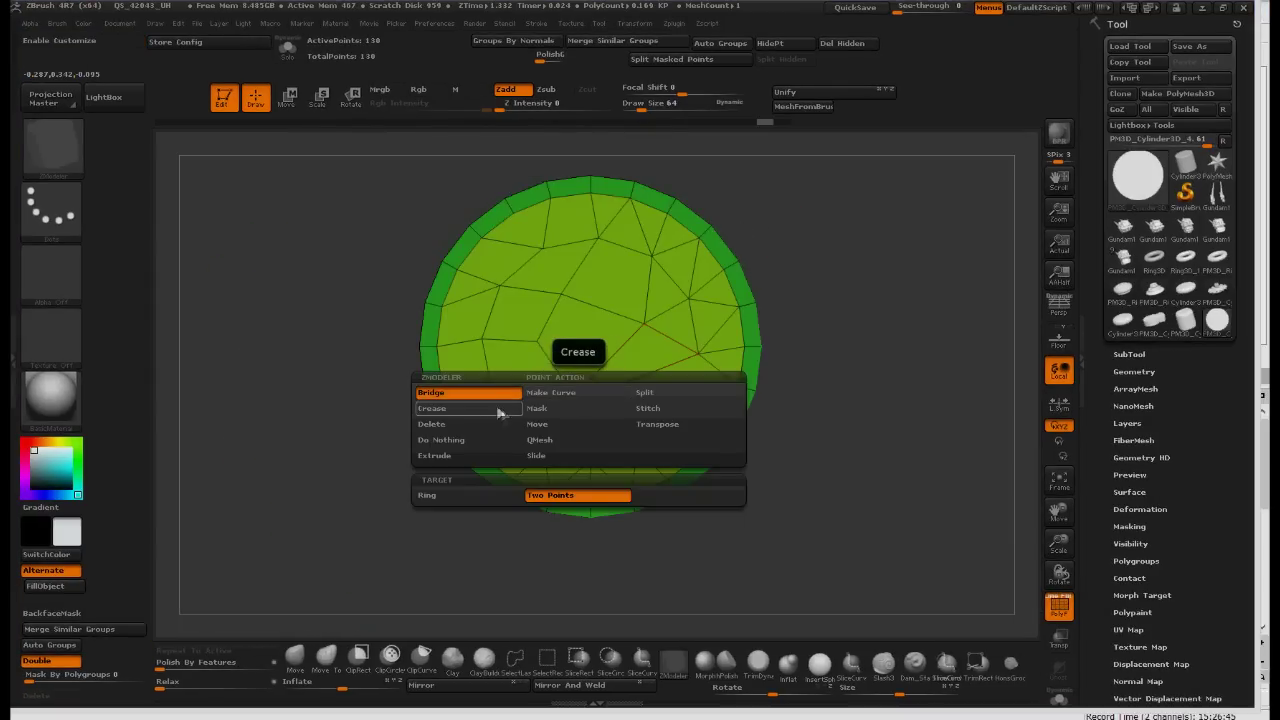
{"action": "left_click", "coordinate": [585, 497]}
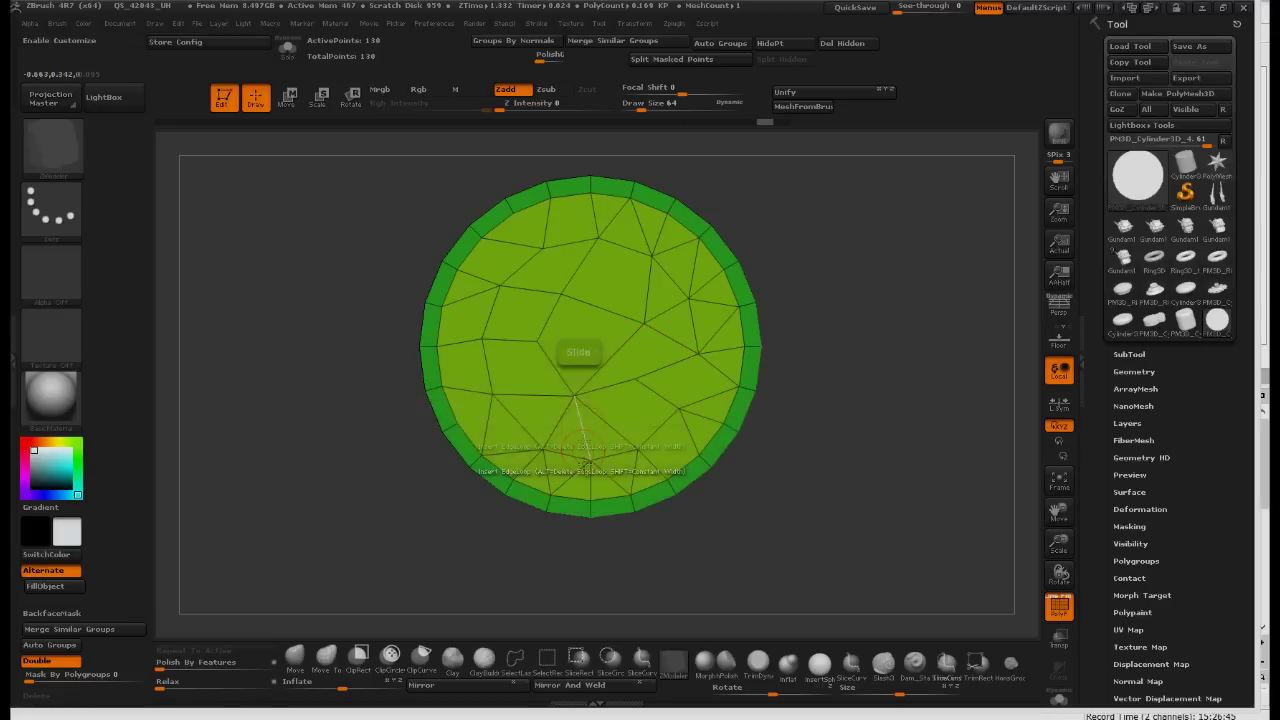
{"action": "left_click", "coordinate": [575, 396]}
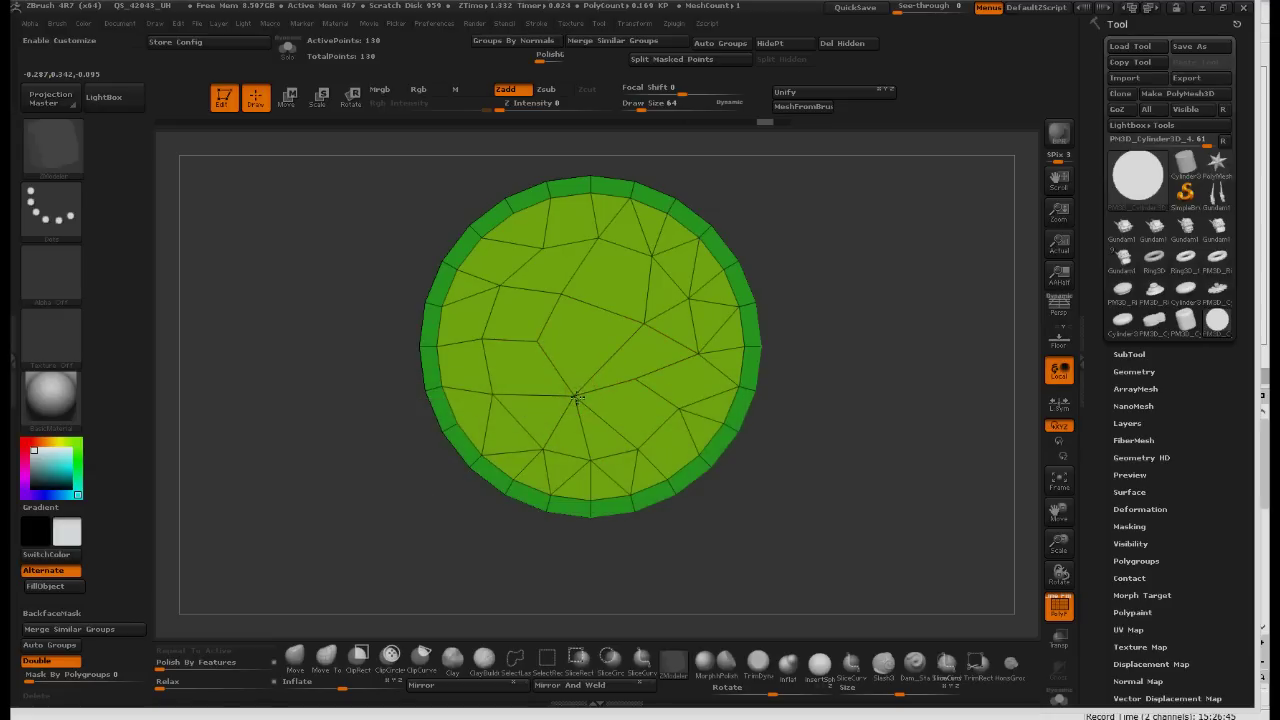
{"action": "left_click", "coordinate": [560, 297]}
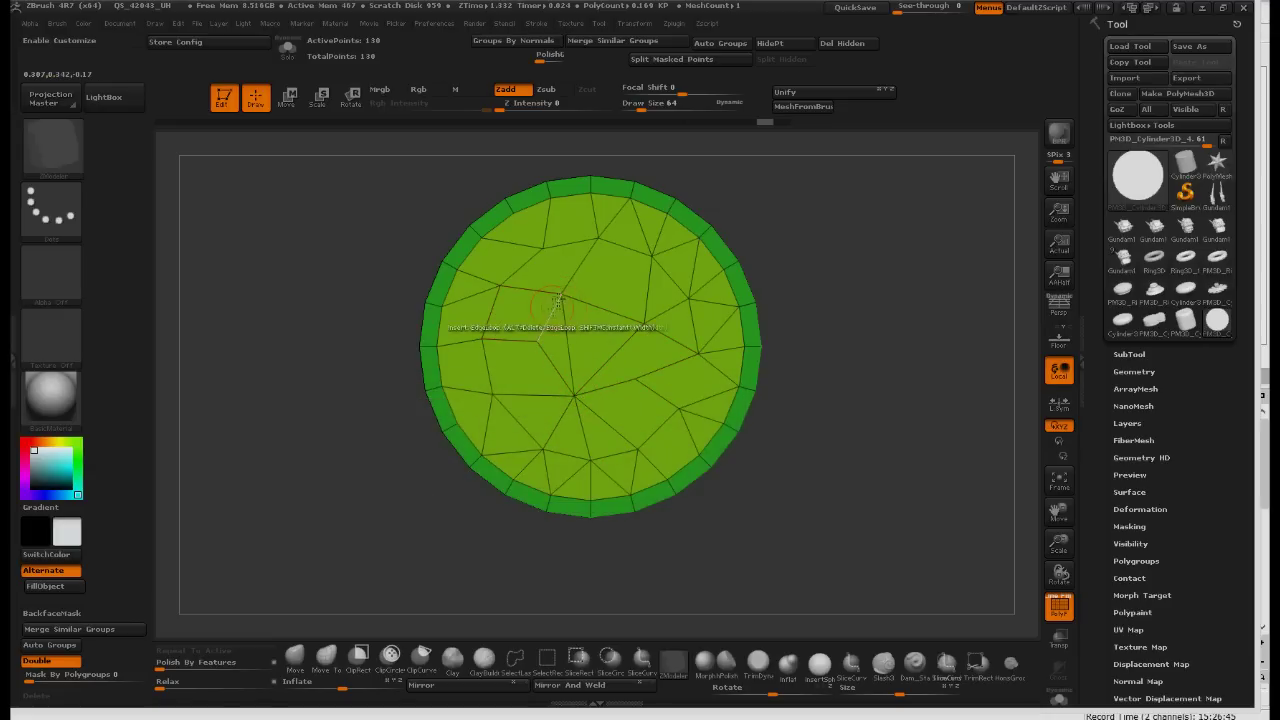
{"action": "left_click", "coordinate": [636, 372]}
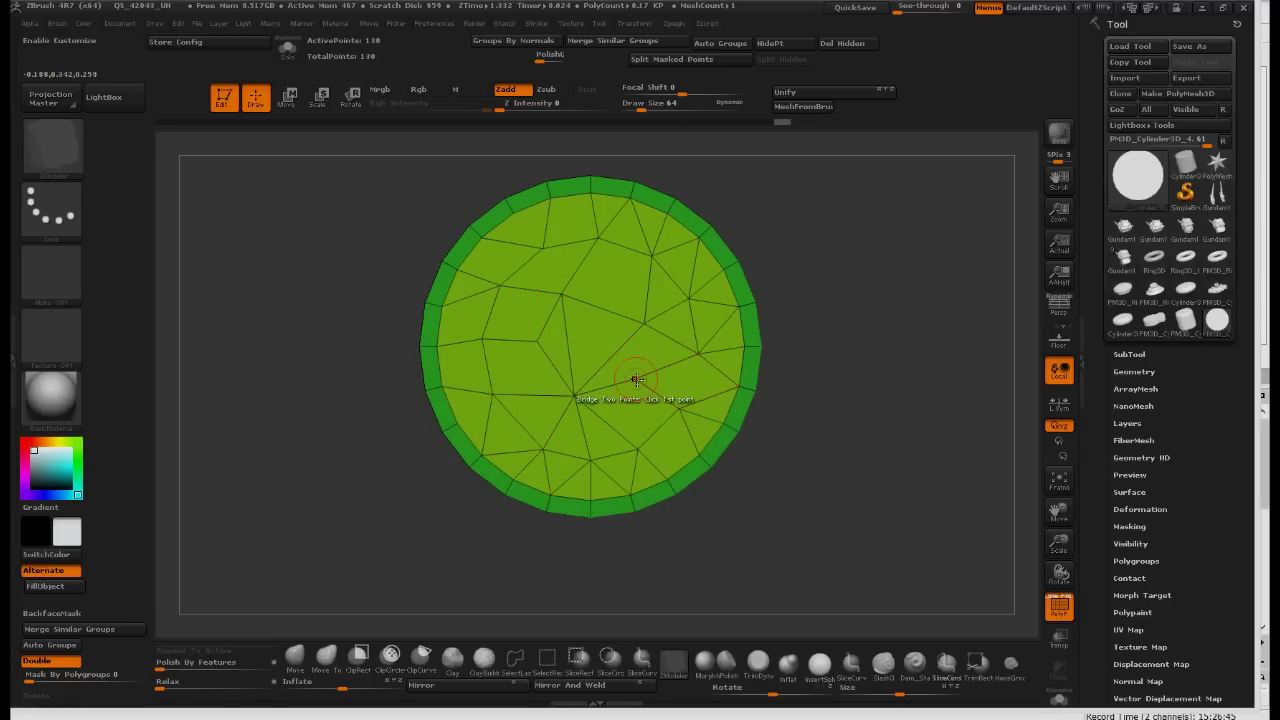
{"action": "left_click", "coordinate": [636, 447]}
{"action": "left_click", "coordinate": [636, 380]}
Step: Switch the bridge target to Ring and test bridging a polygon ring on the cap
{"action": "key", "text": "space"}
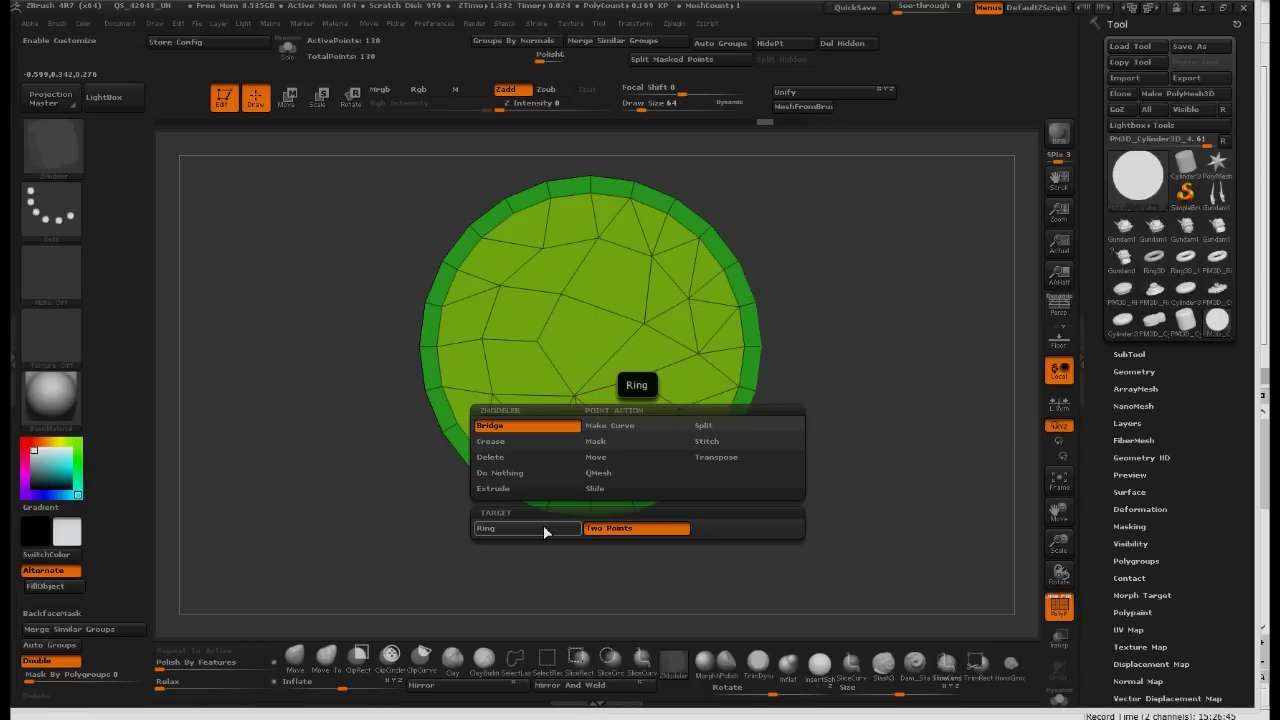
{"action": "left_click", "coordinate": [540, 528]}
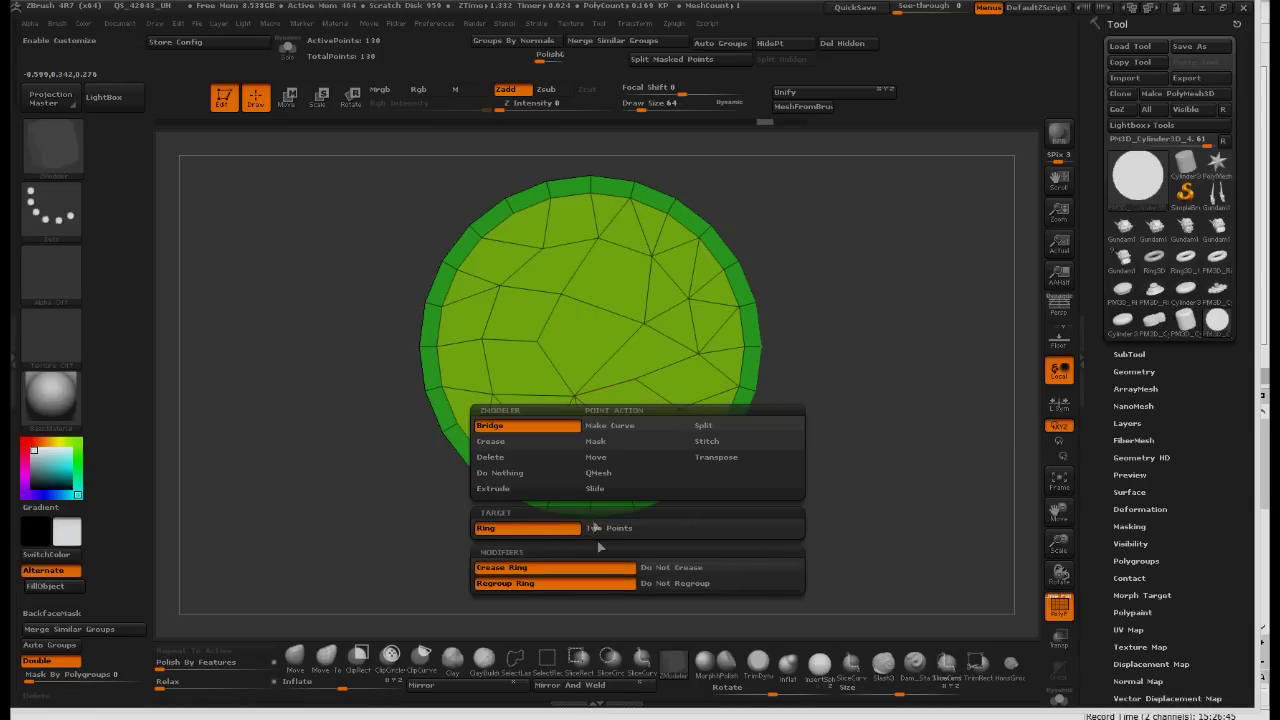
{"action": "left_click", "coordinate": [537, 343]}
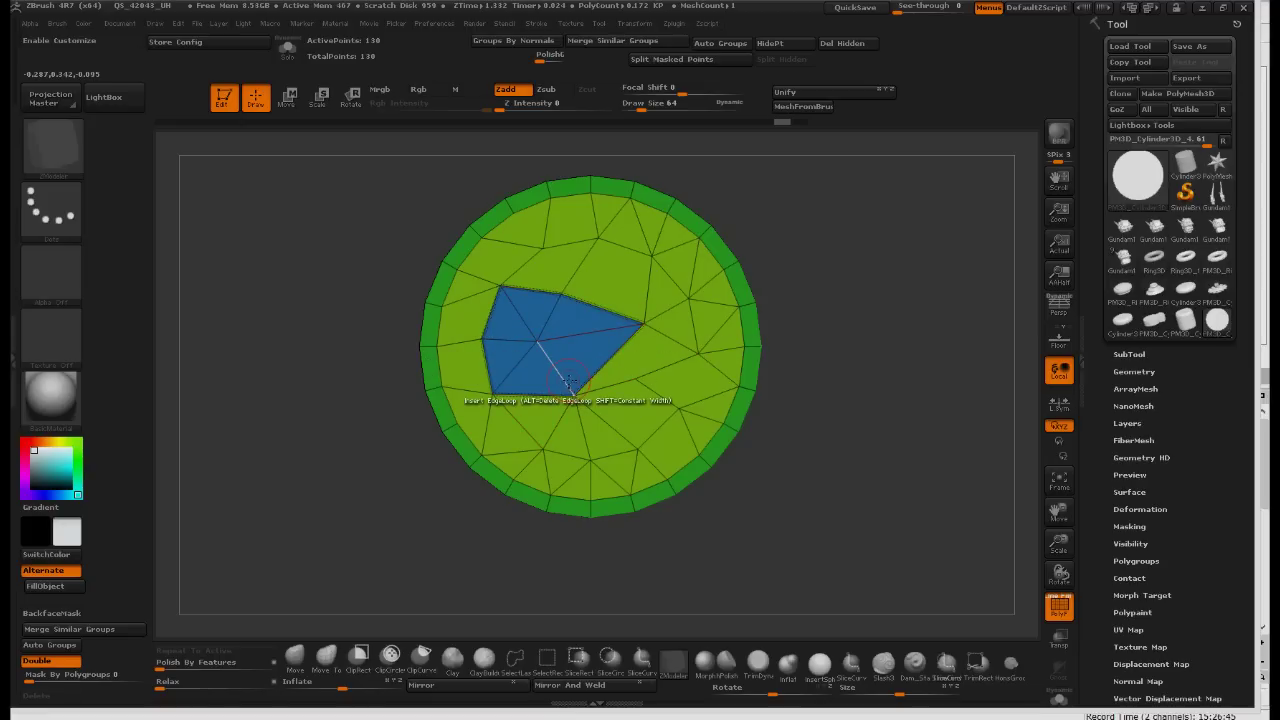
{"action": "key", "text": "ctrl"}
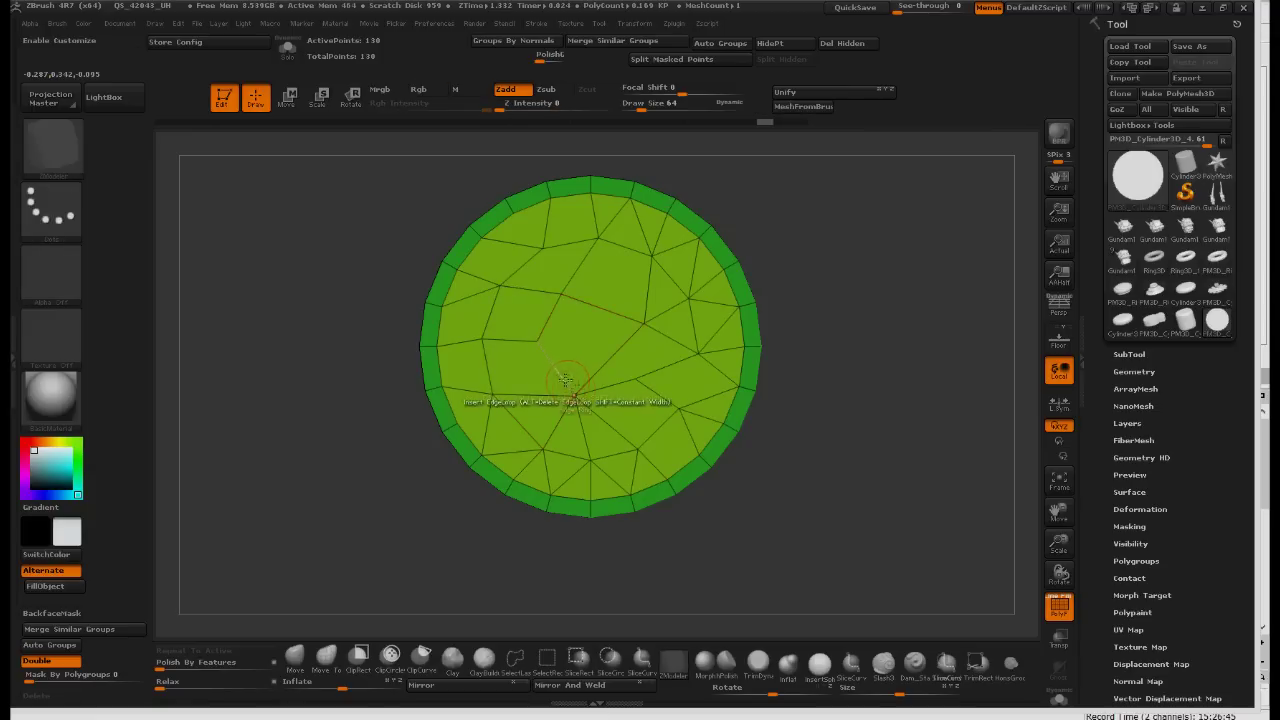
{"action": "key", "text": "space"}
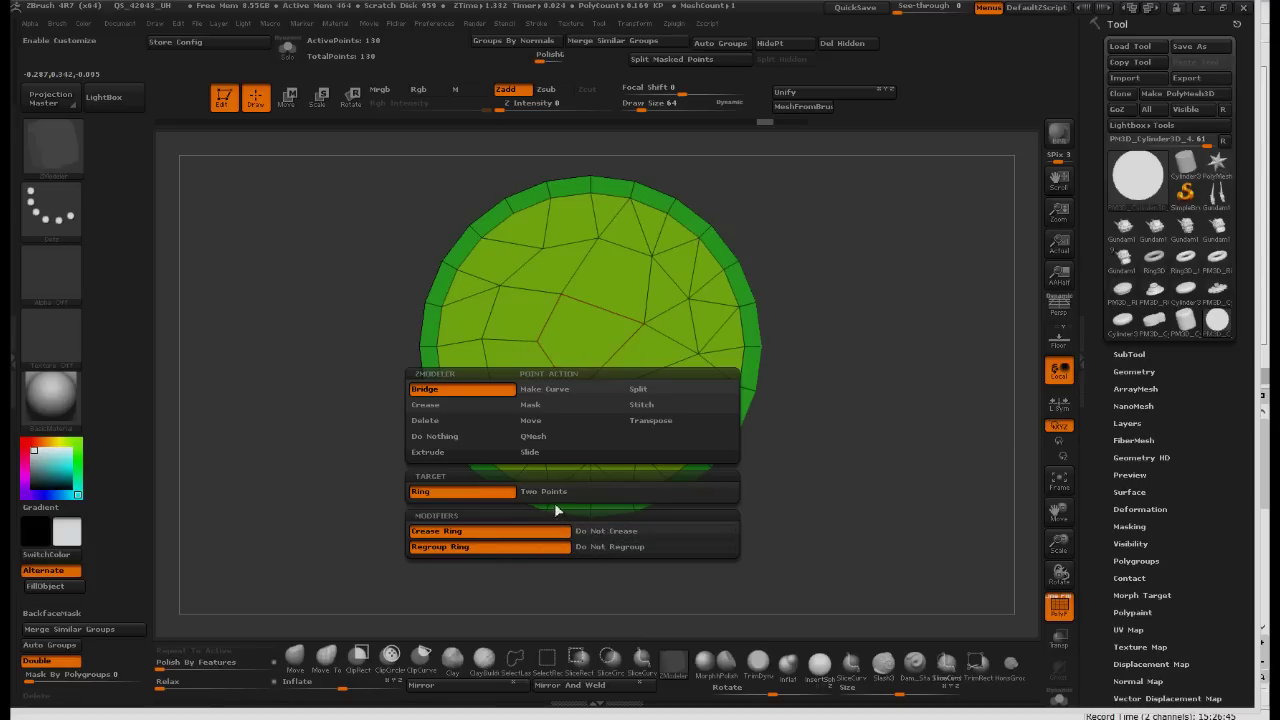
{"action": "left_click", "coordinate": [563, 294]}
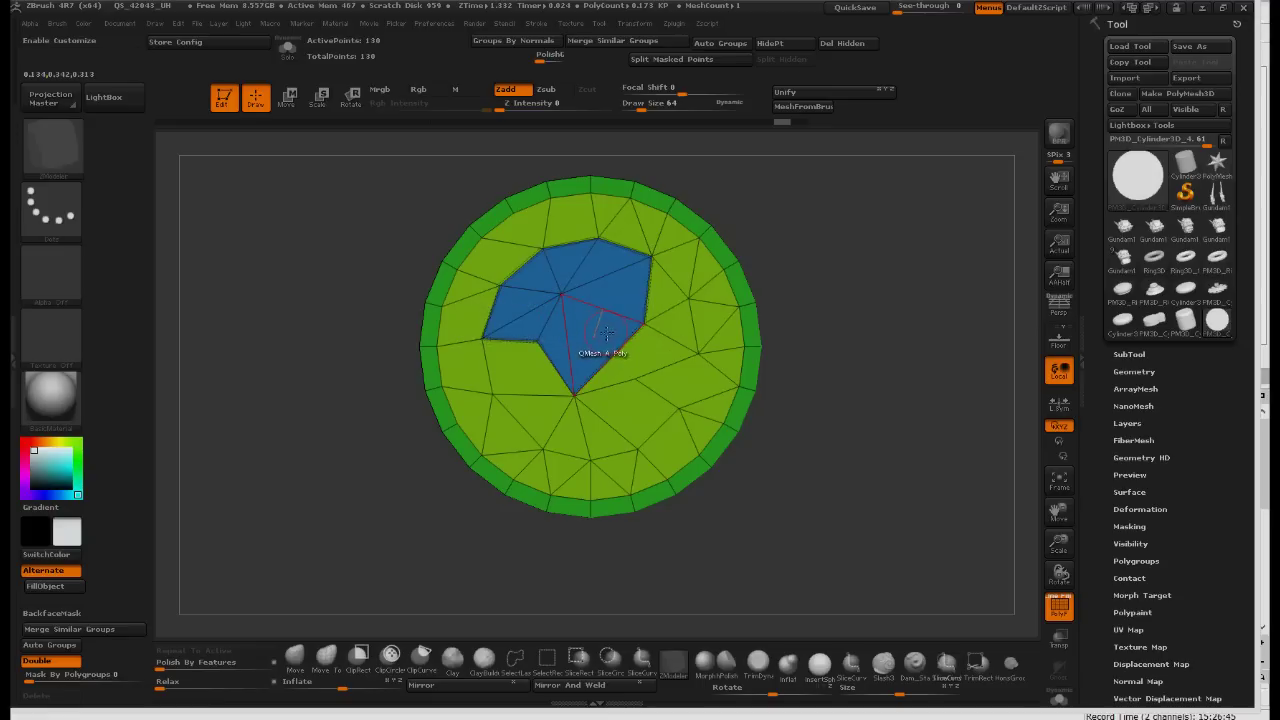
{"action": "left_click", "coordinate": [603, 336]}
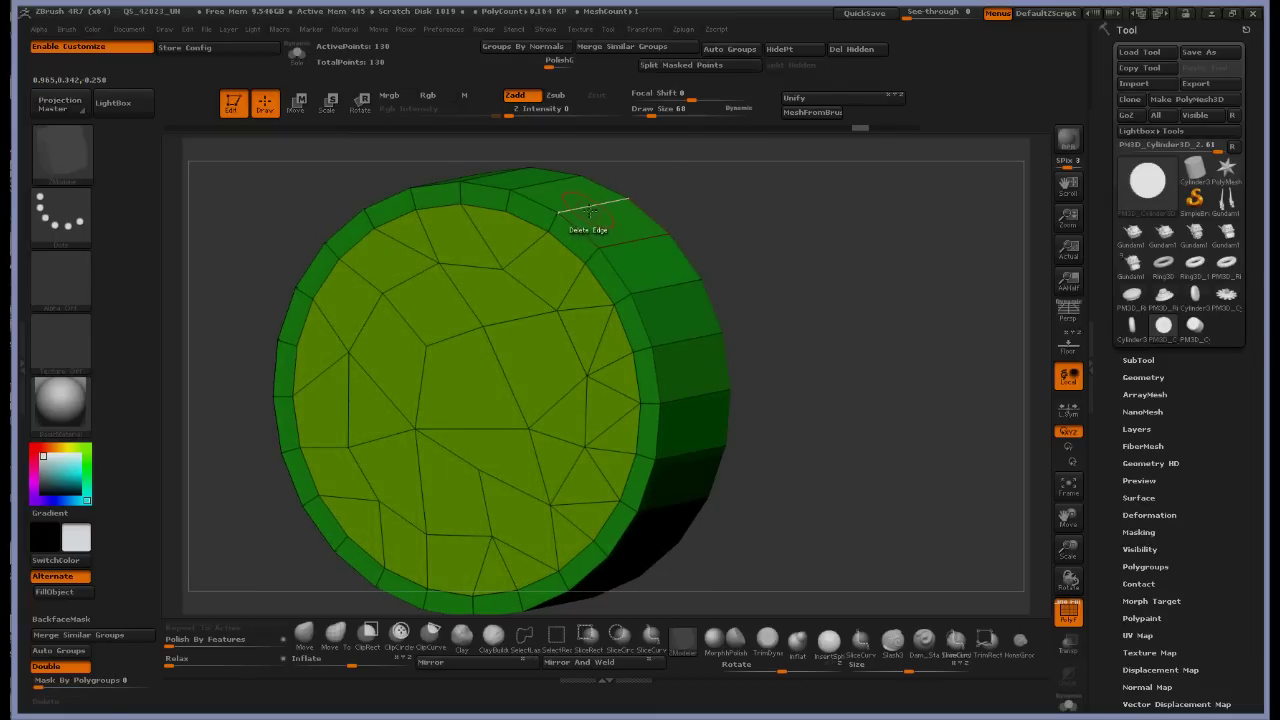
Step: Align the rim's top edge strip and extrude it upward into a tall block
{"action": "key", "text": "space"}
{"action": "left_click", "coordinate": [451, 221]}
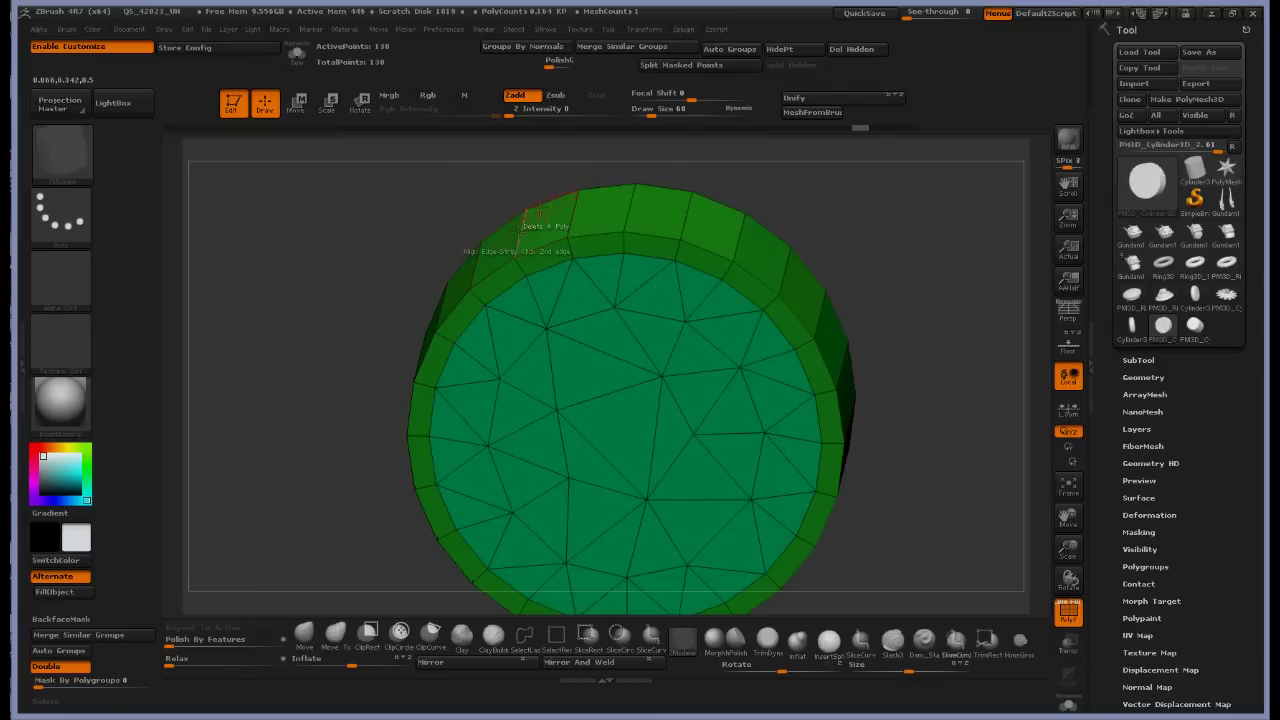
{"action": "left_click", "coordinate": [760, 285]}
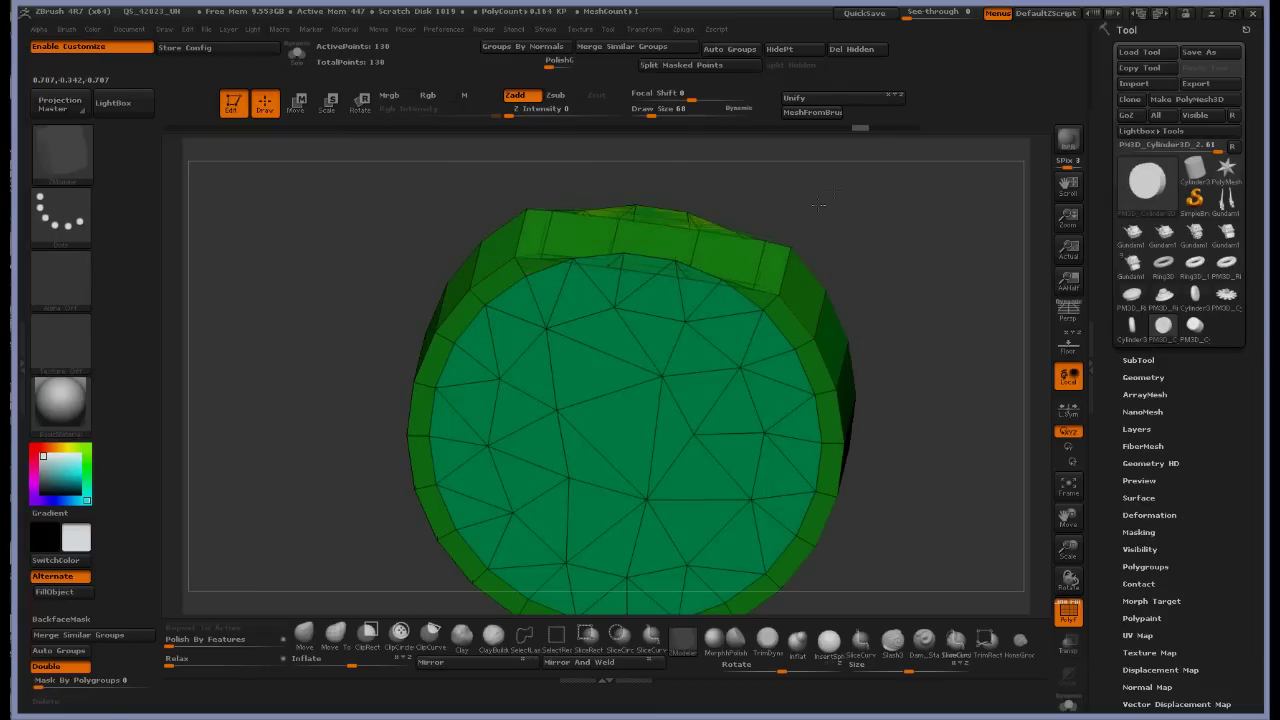
{"action": "left_click_drag", "start_coordinate": [818, 205], "coordinate": [1045, 128]}
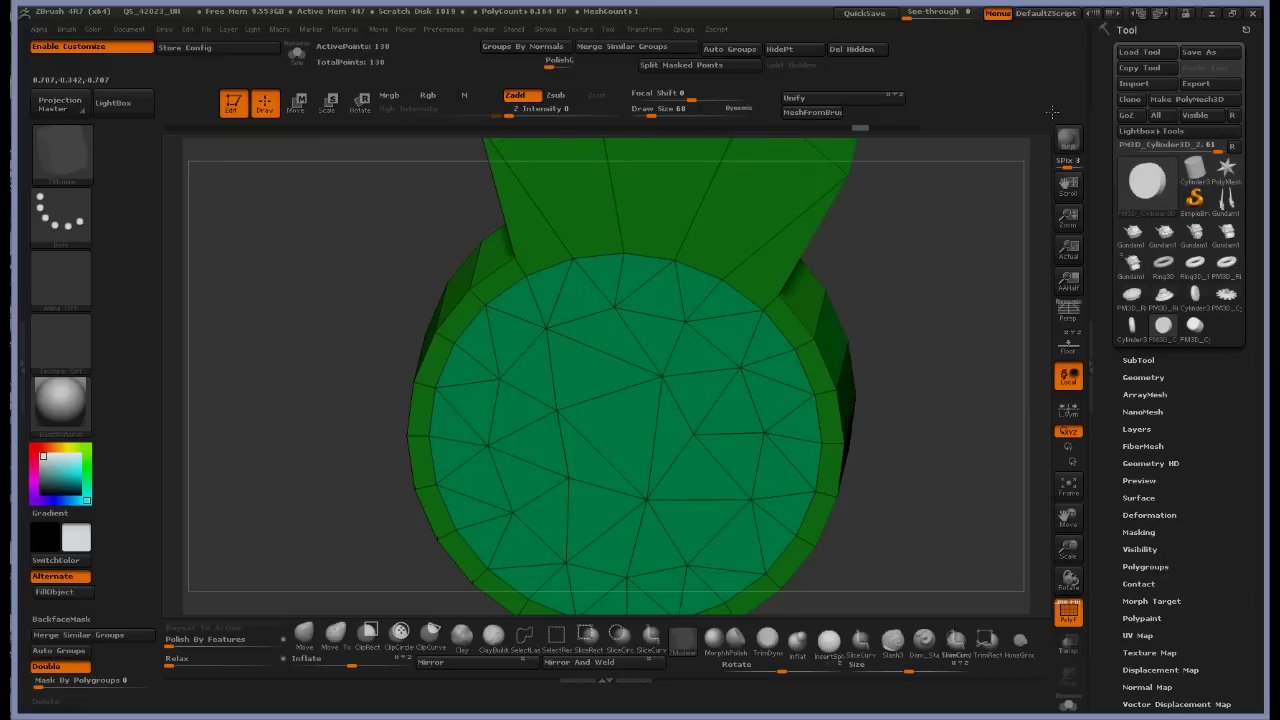
{"action": "mouse_move", "coordinate": [1040, 116]}
{"action": "left_mouse_down"}
{"action": "mouse_move", "coordinate": [1011, 431]}
{"action": "mouse_move", "coordinate": [833, 322]}
{"action": "mouse_move", "coordinate": [623, 306]}
{"action": "mouse_move", "coordinate": [946, 357]}
{"action": "mouse_move", "coordinate": [871, 294]}
{"action": "mouse_move", "coordinate": [880, 327]}
{"action": "left_mouse_up"}
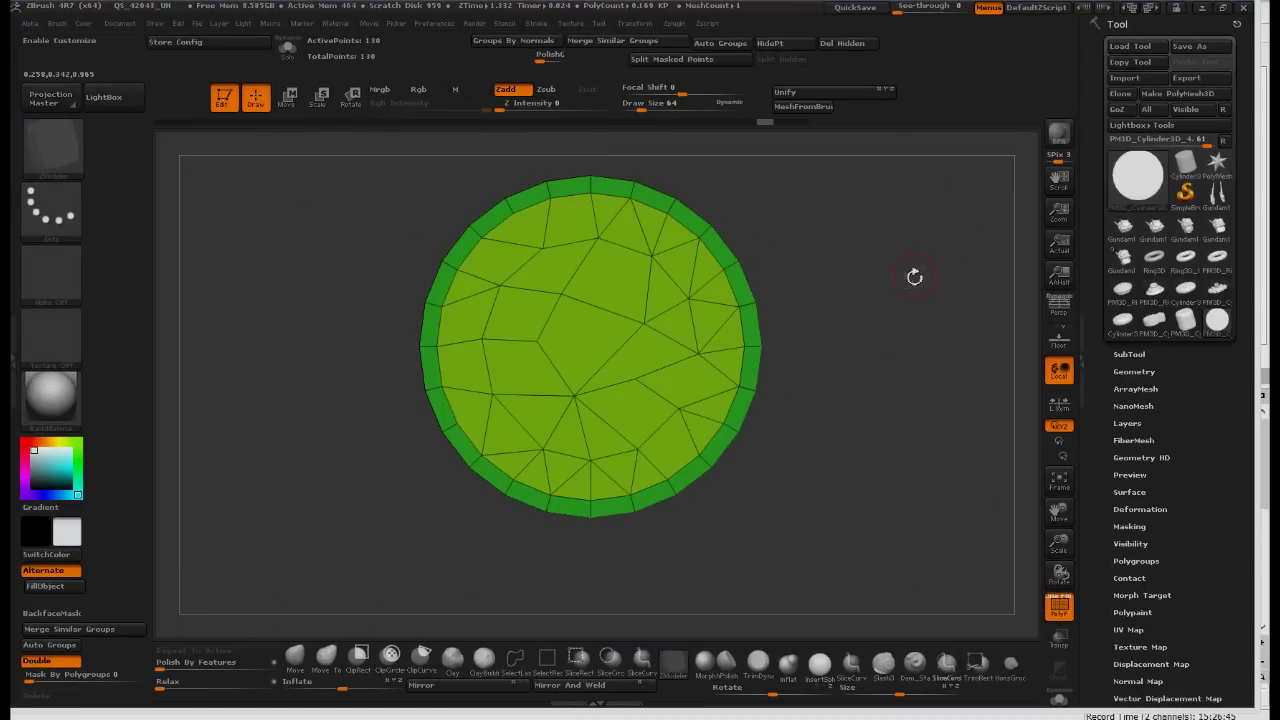